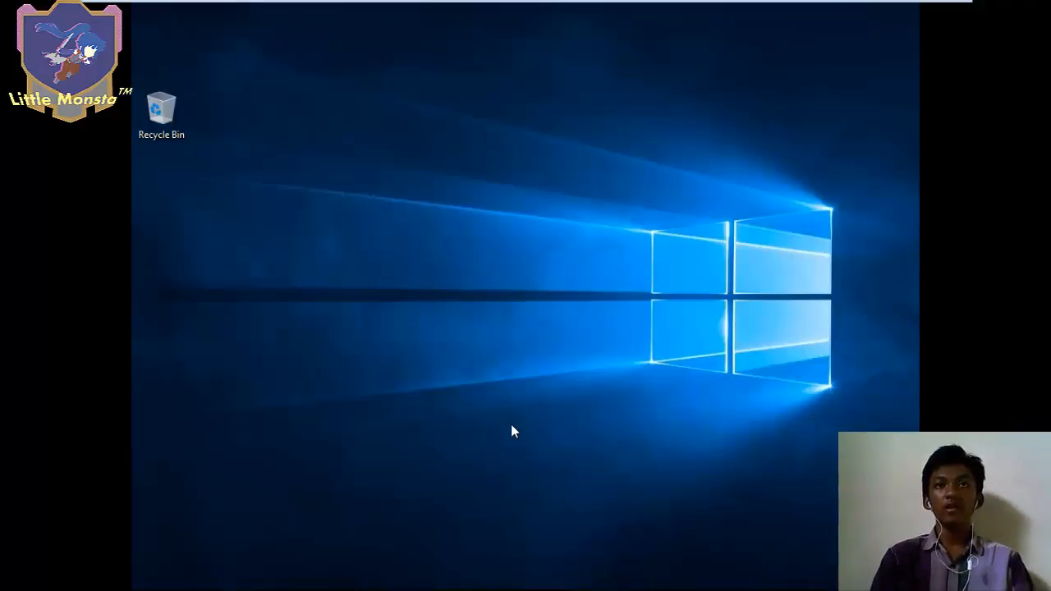
- Launch Disk Management (diskmgmt.msc) and inspect the 8 GB E: partition on Disk 1
{"action": "key", "text": "super+r"}
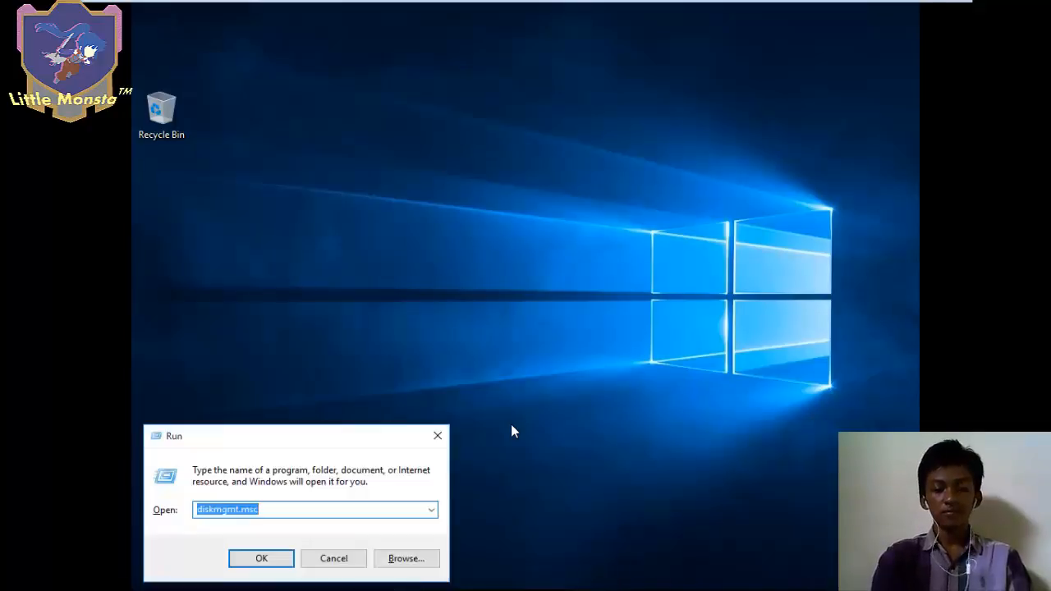
{"action": "key", "text": "Return"}
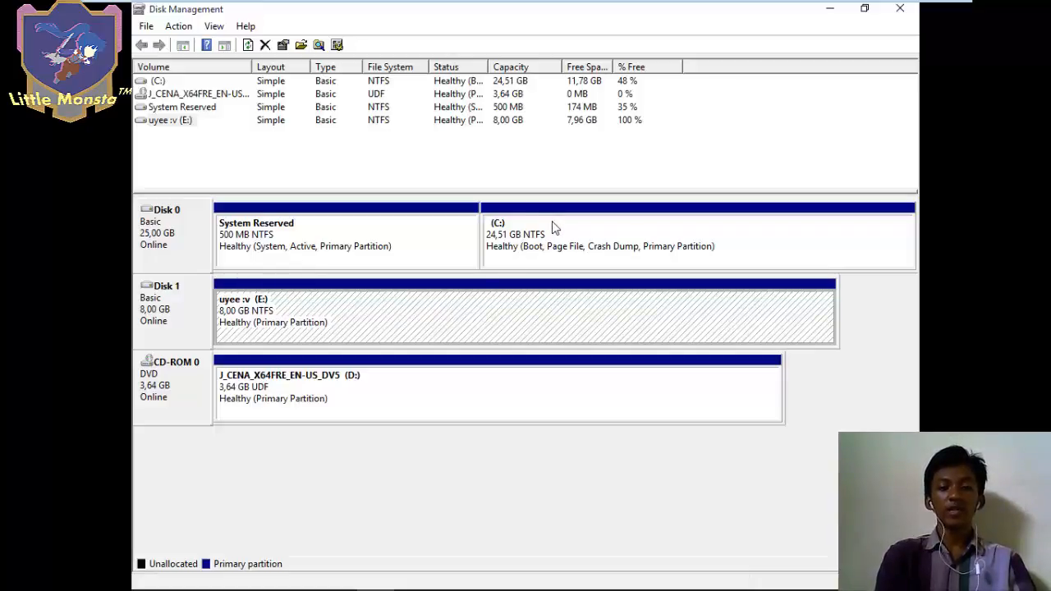
{"action": "right_click", "coordinate": [514, 302]}
{"action": "left_click", "coordinate": [365, 233]}
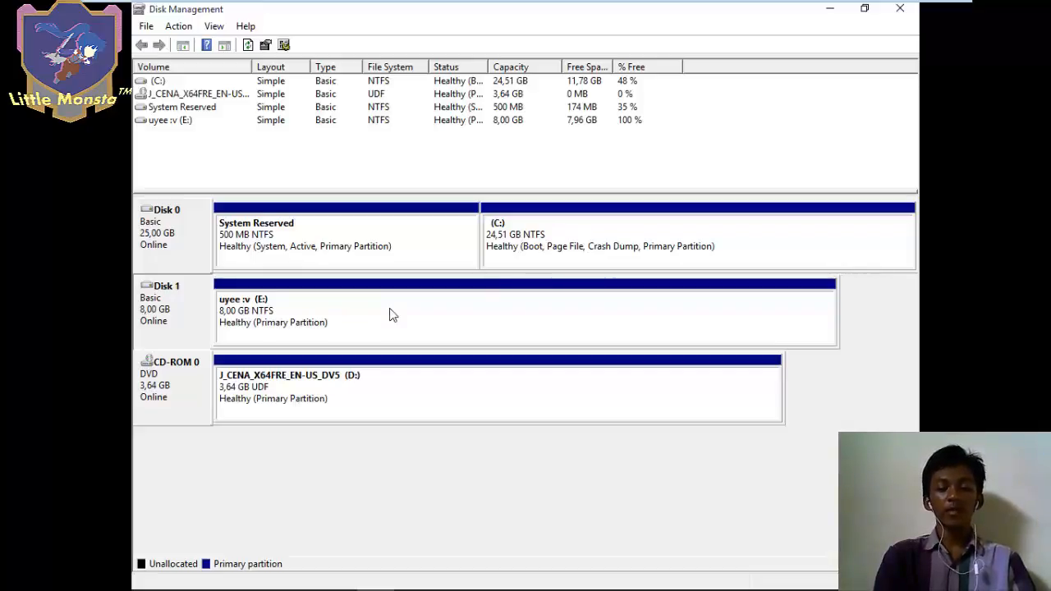
- Run gpedit.msc and expand Administrative Templates > Windows Components > BitLocker Drive Encryption > Operating System Drives
{"action": "key", "text": "super+r"}
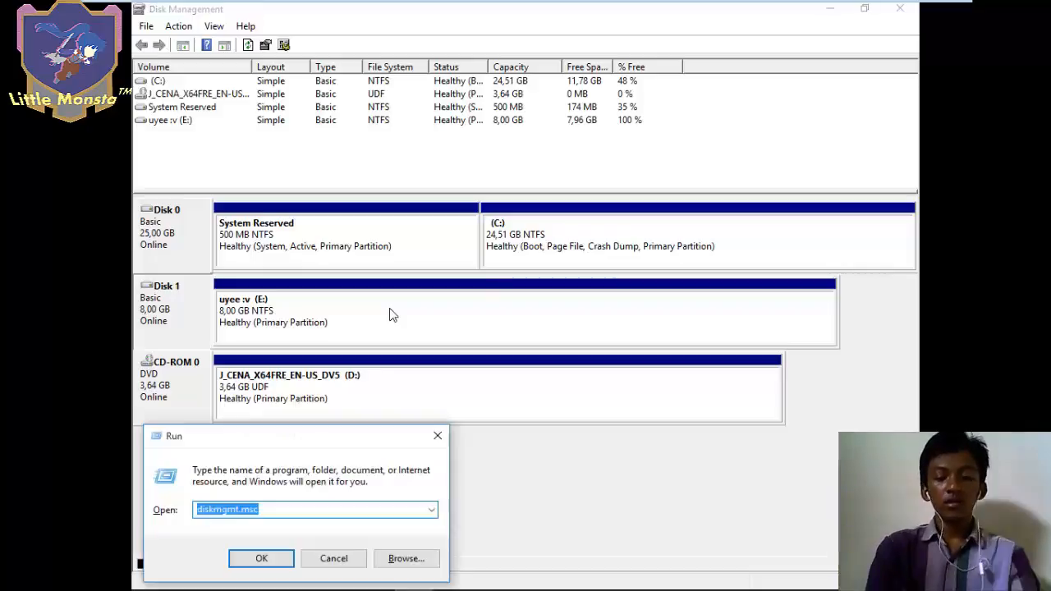
{"action": "type", "text": "gpedi"}
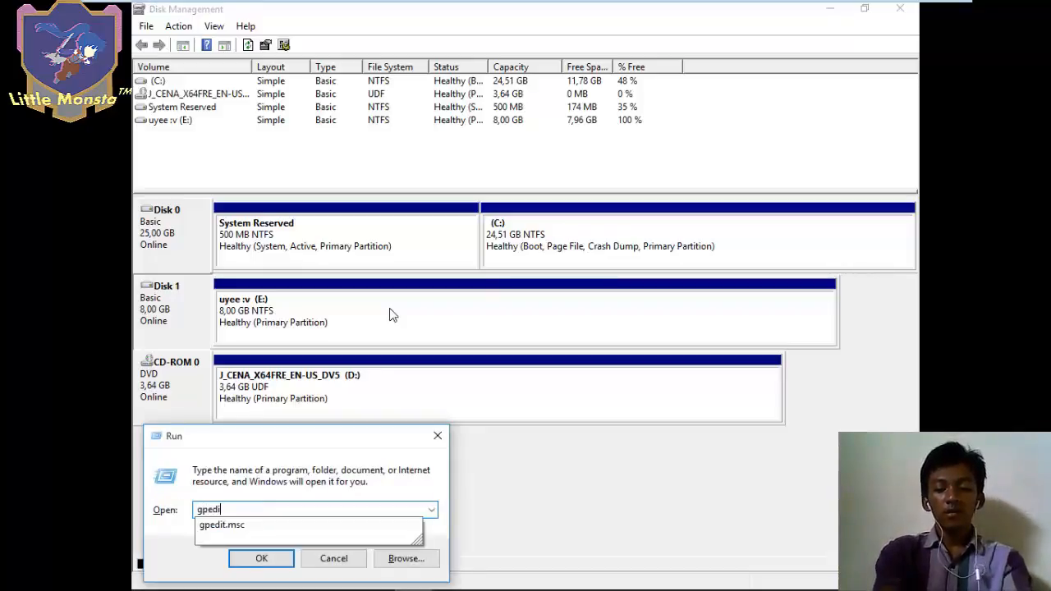
{"action": "type", "text": "t.m"}
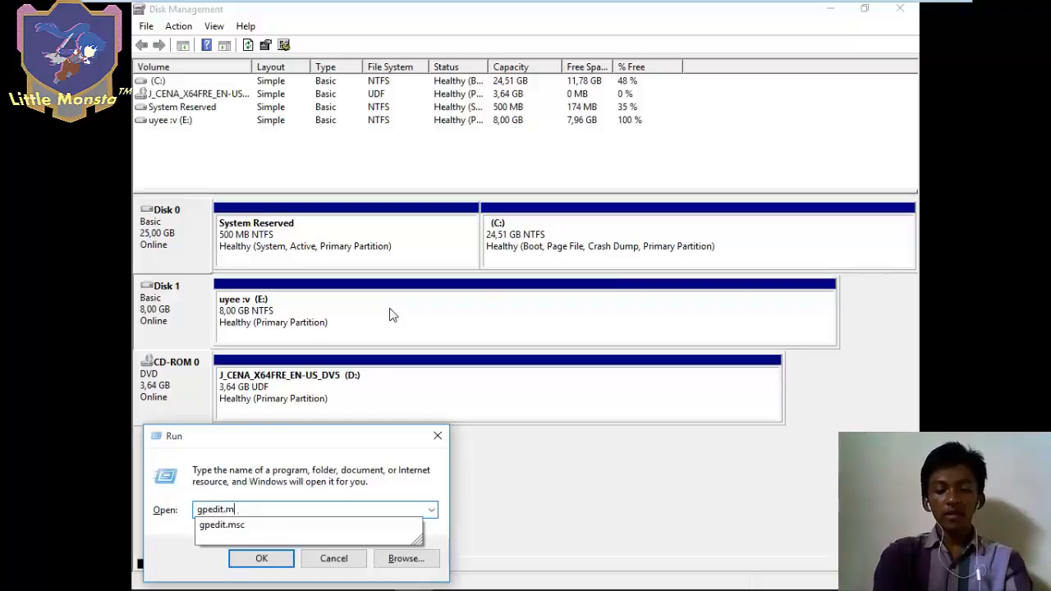
{"action": "type", "text": "sc"}
{"action": "key", "text": "Return"}
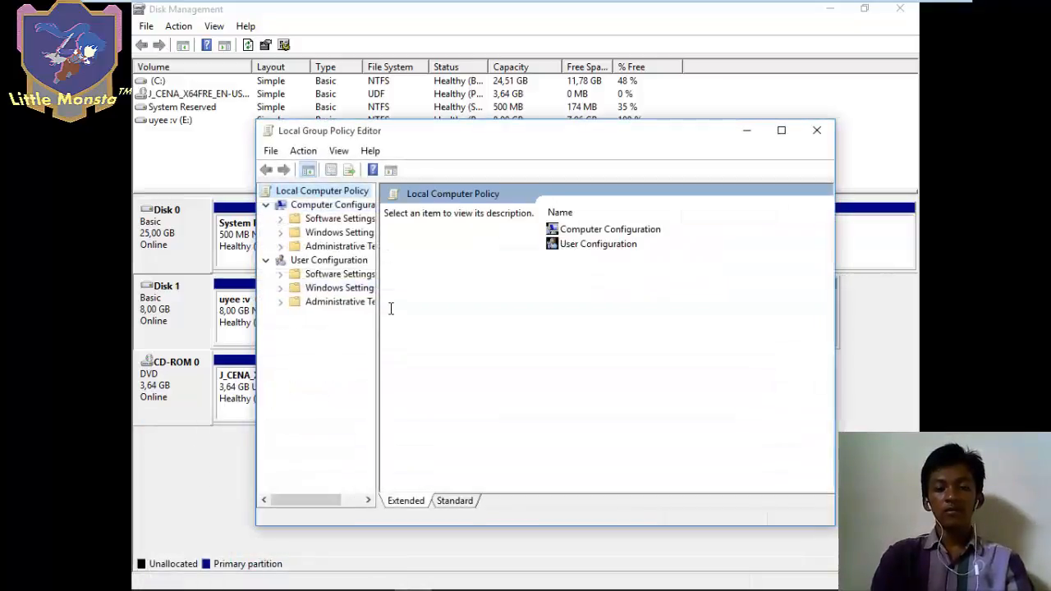
{"action": "left_click", "coordinate": [338, 209]}
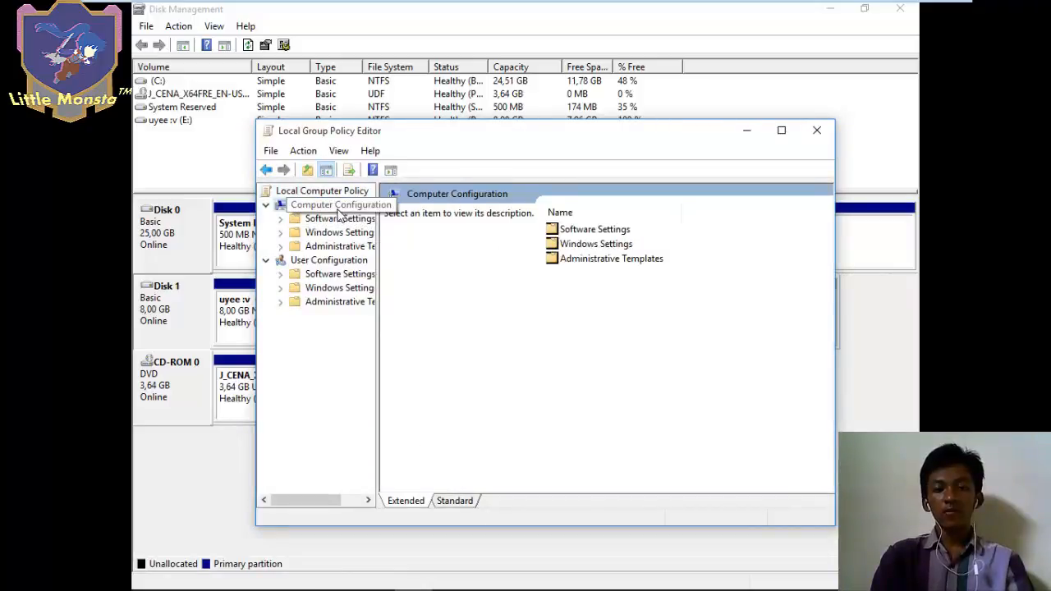
{"action": "left_click", "coordinate": [600, 261]}
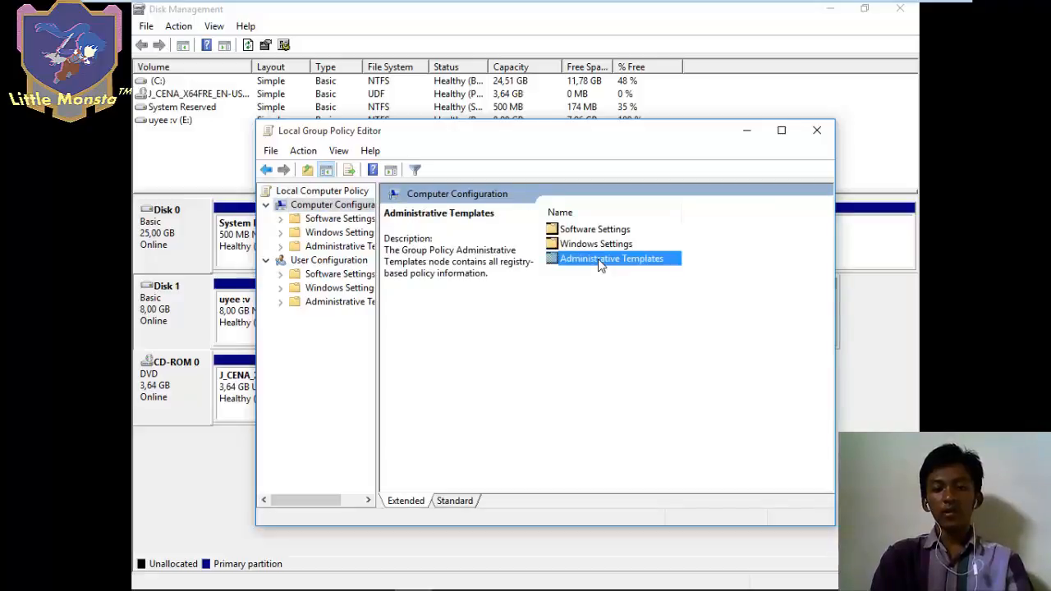
{"action": "double_click", "coordinate": [600, 261]}
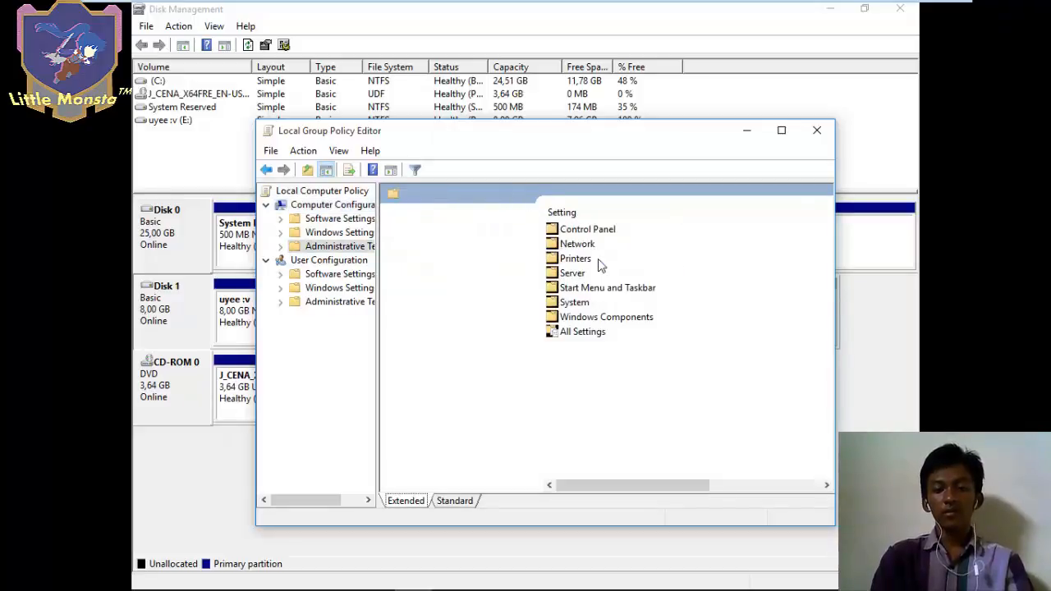
{"action": "double_click", "coordinate": [633, 317]}
{"action": "double_click", "coordinate": [585, 332]}
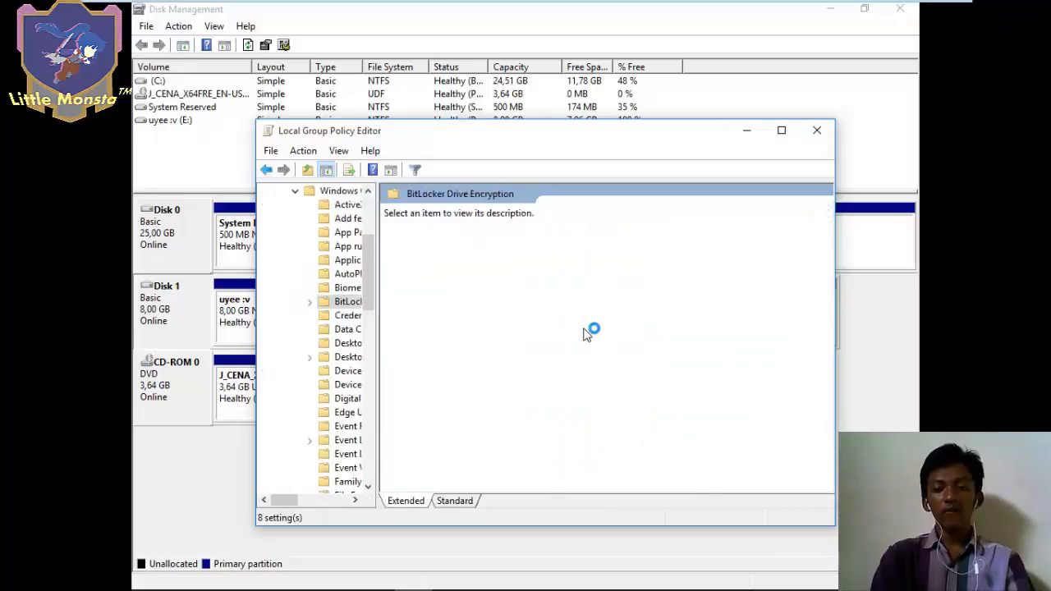
{"action": "double_click", "coordinate": [609, 244]}
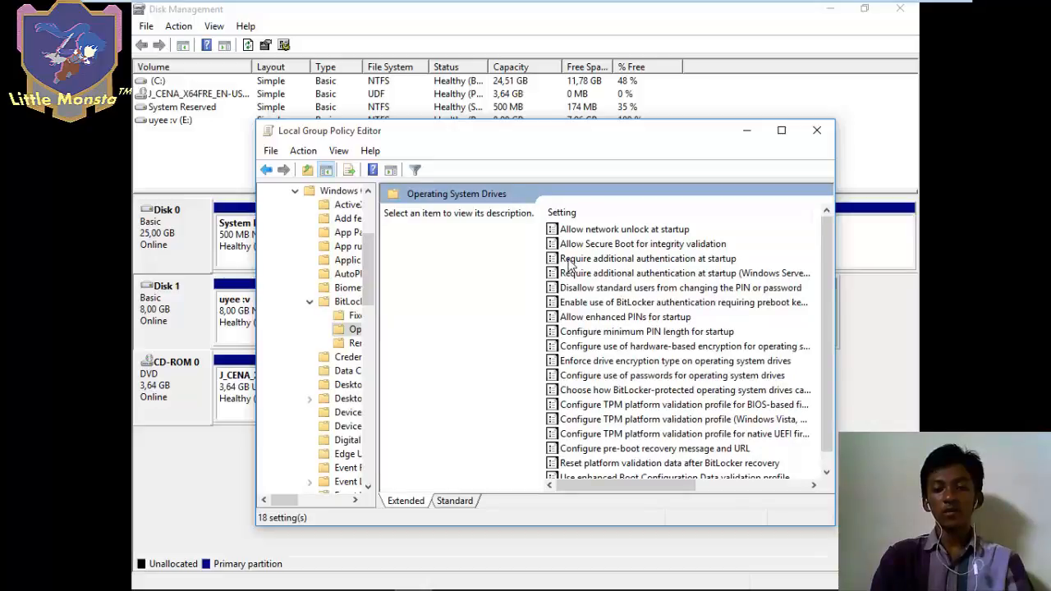
- Enable 'Require additional authentication at startup' allowing BitLocker without a compatible TPM, then close both windows
{"action": "left_click", "coordinate": [568, 259]}
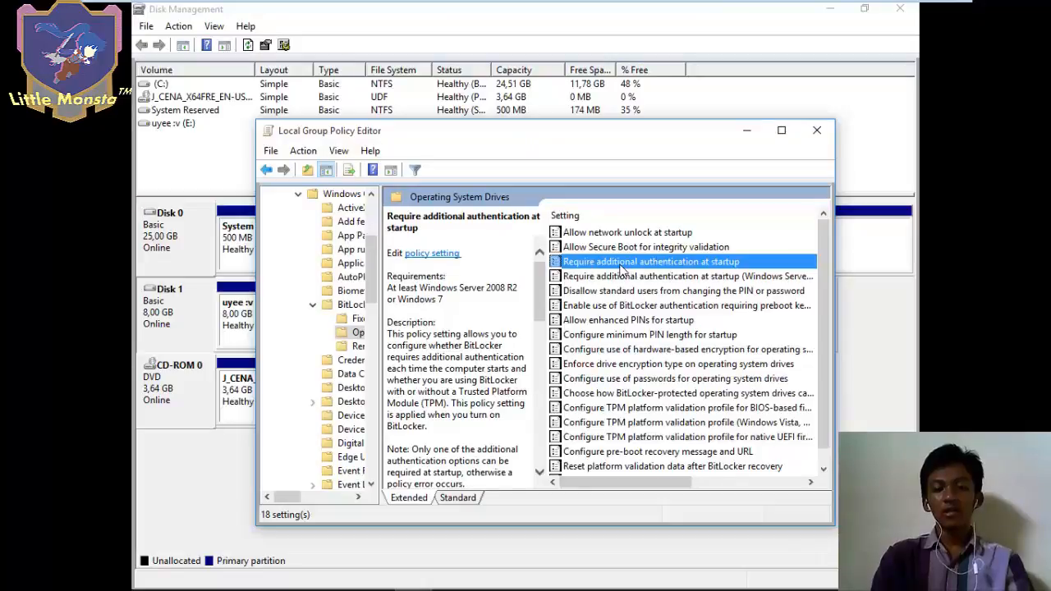
{"action": "double_click", "coordinate": [620, 264]}
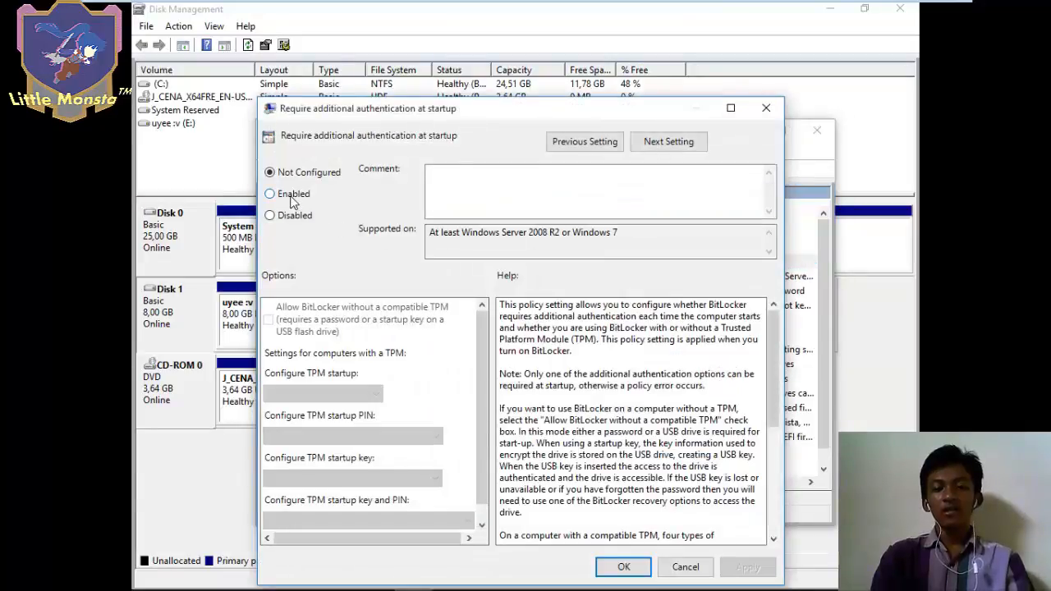
{"action": "left_click", "coordinate": [293, 199]}
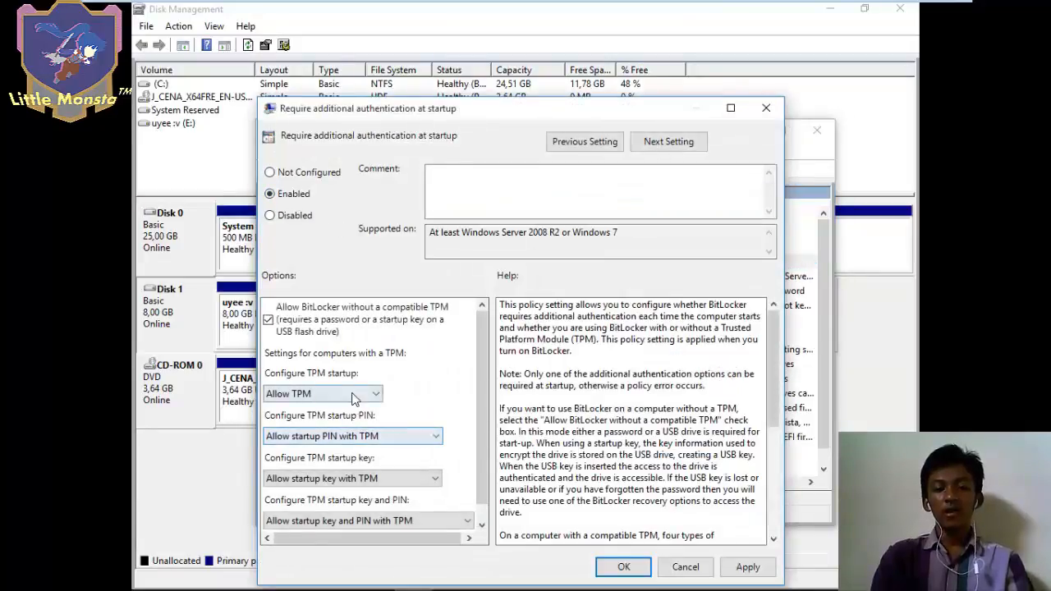
{"action": "left_click", "coordinate": [352, 394]}
{"action": "left_click", "coordinate": [352, 396]}
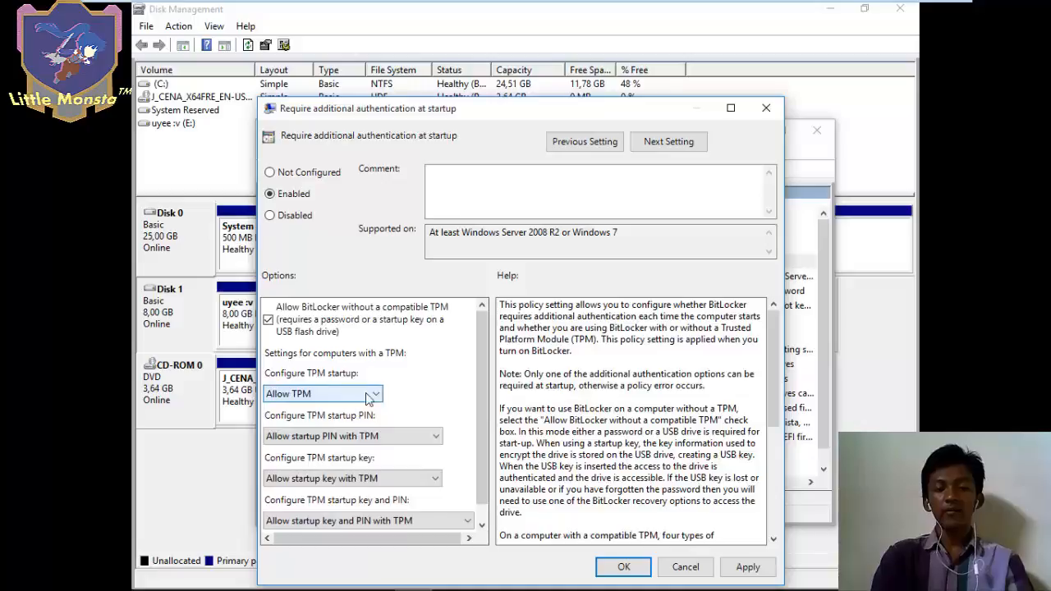
{"action": "left_click", "coordinate": [623, 567]}
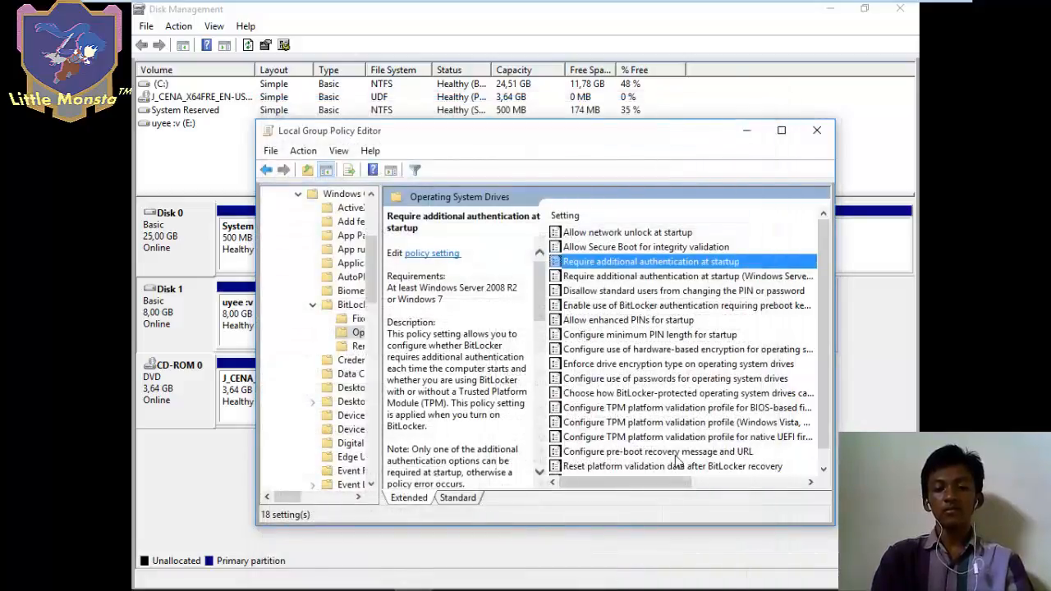
{"action": "left_click", "coordinate": [817, 130]}
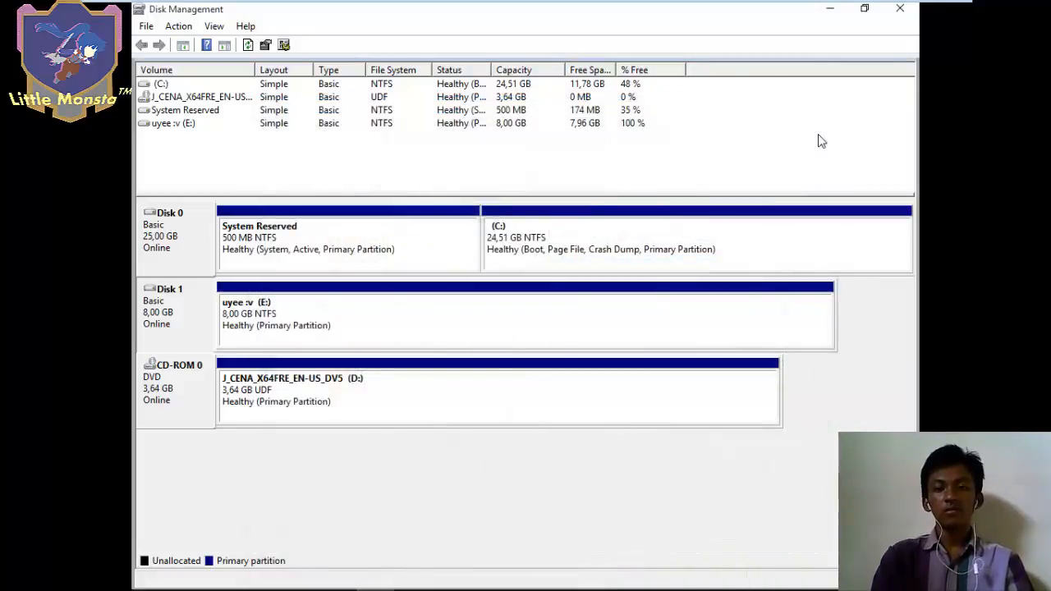
{"action": "left_click", "coordinate": [900, 10]}
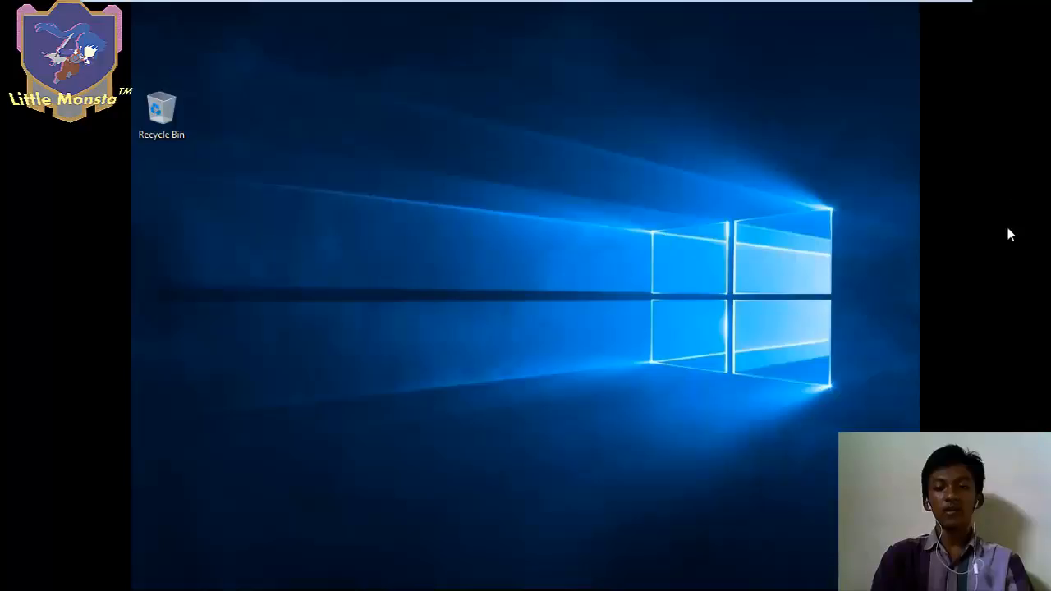
- Search 'contr' to launch Control Panel, then go to System and Security > BitLocker Drive Encryption
{"action": "left_click", "coordinate": [150, 574]}
{"action": "left_click", "coordinate": [257, 463]}
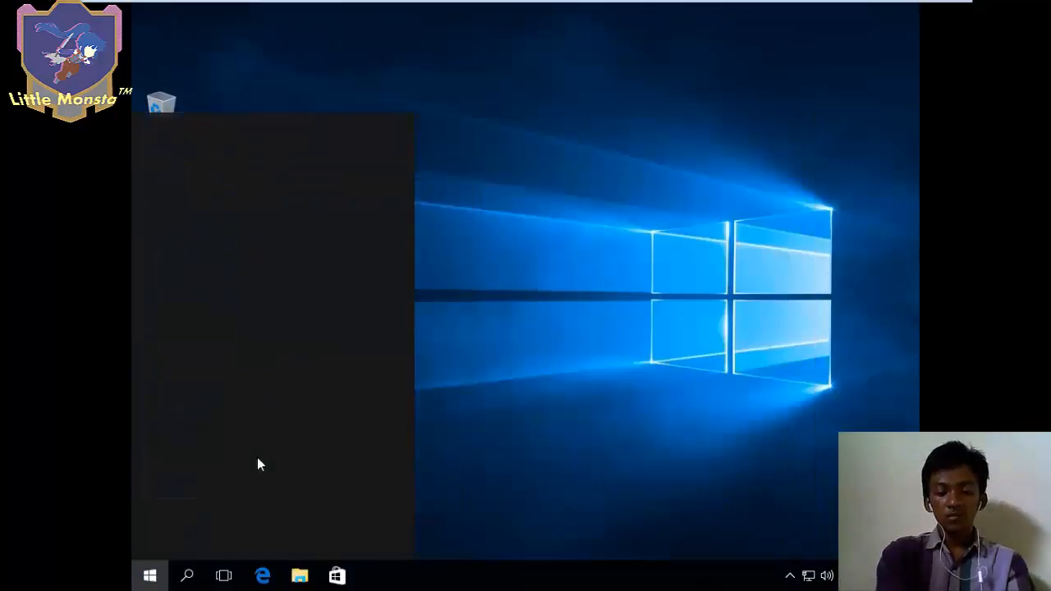
{"action": "type", "text": "con"}
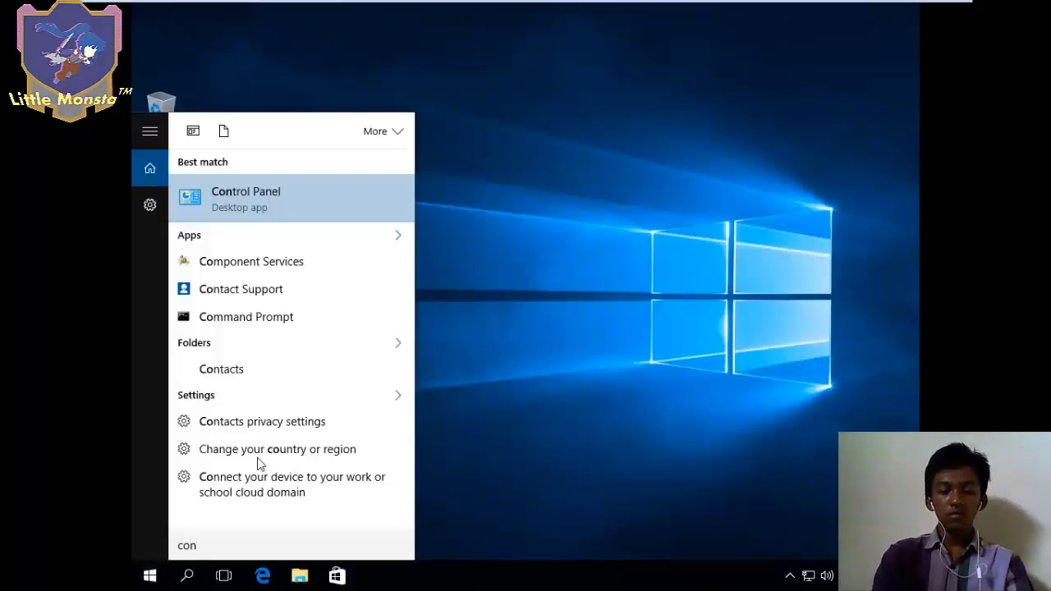
{"action": "type", "text": "tr"}
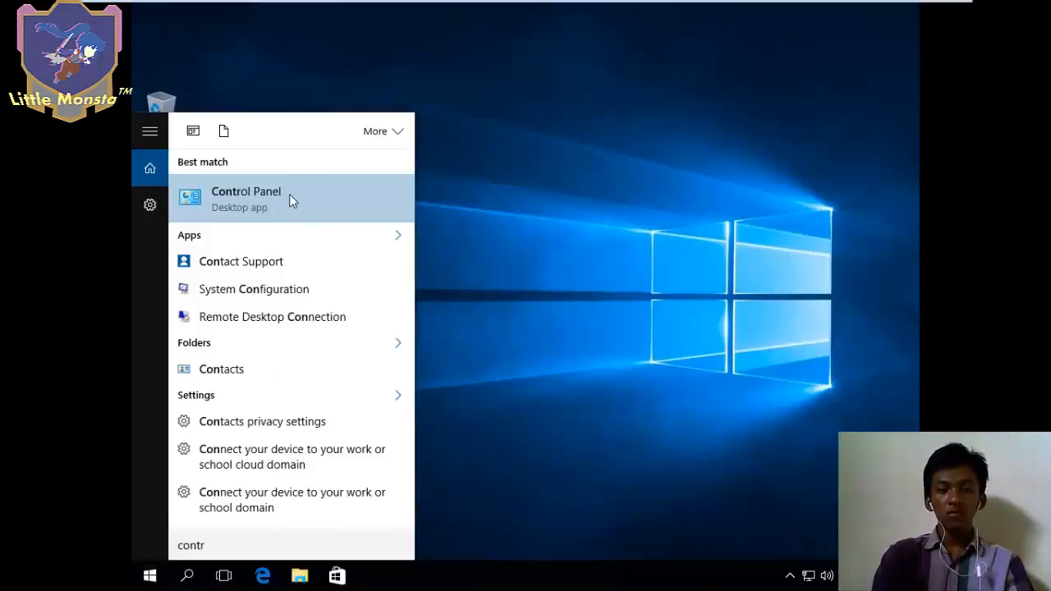
{"action": "left_click", "coordinate": [291, 199]}
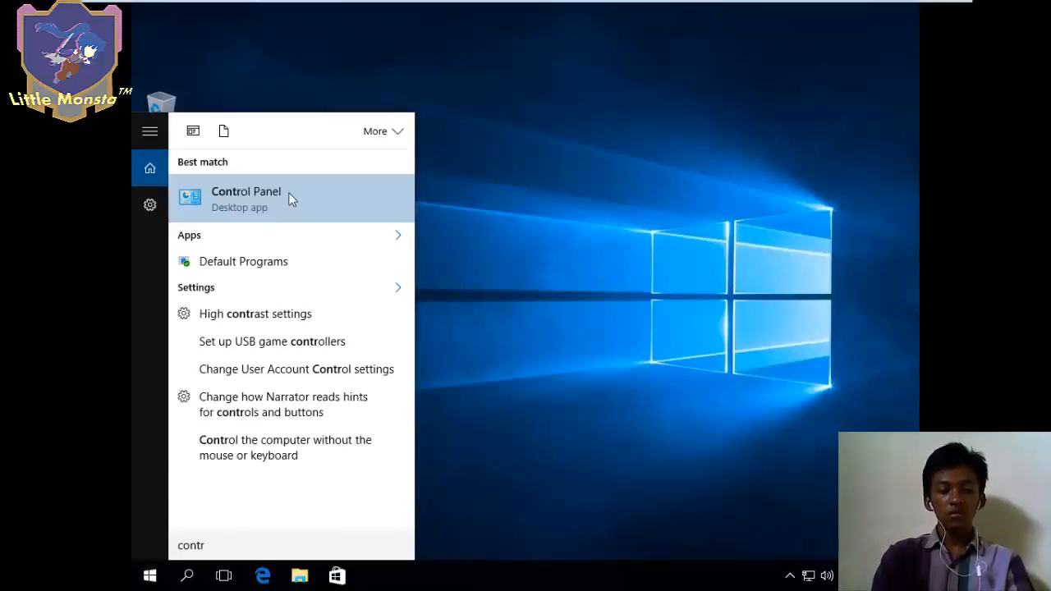
{"action": "left_click", "coordinate": [288, 192]}
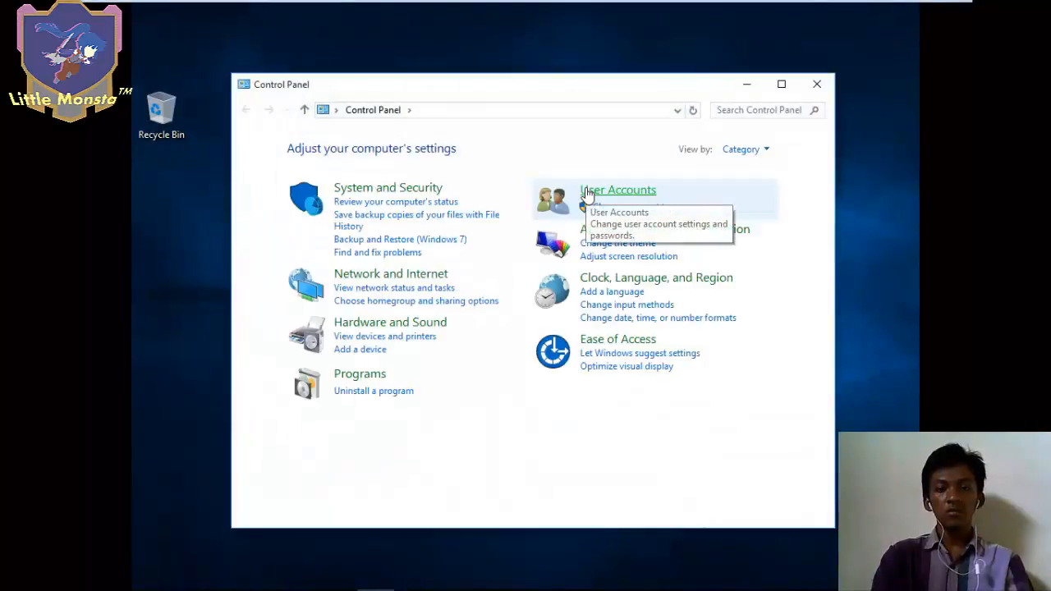
{"action": "left_click", "coordinate": [397, 192]}
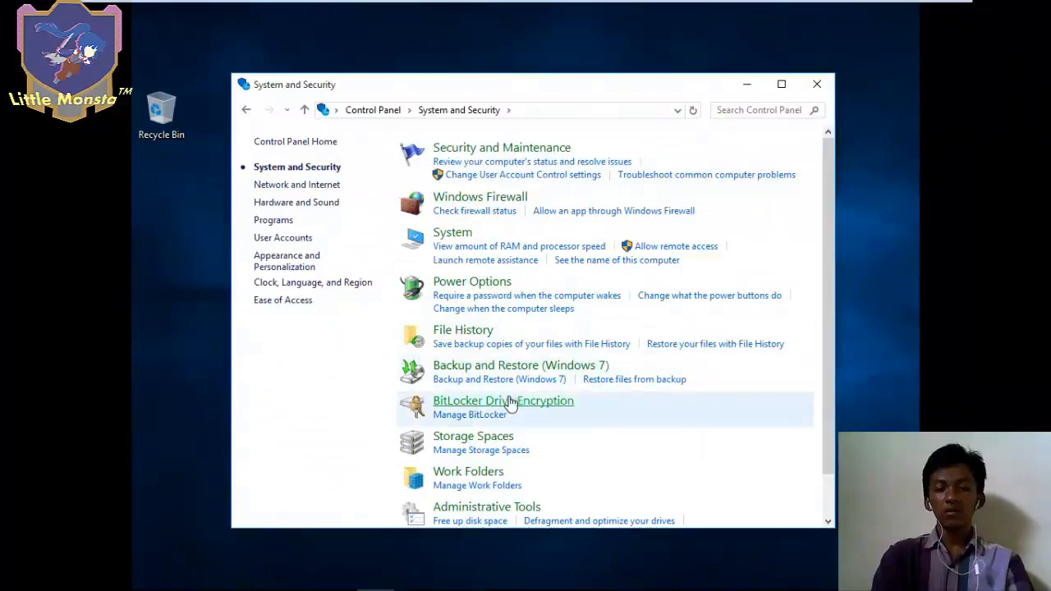
{"action": "left_click", "coordinate": [534, 406]}
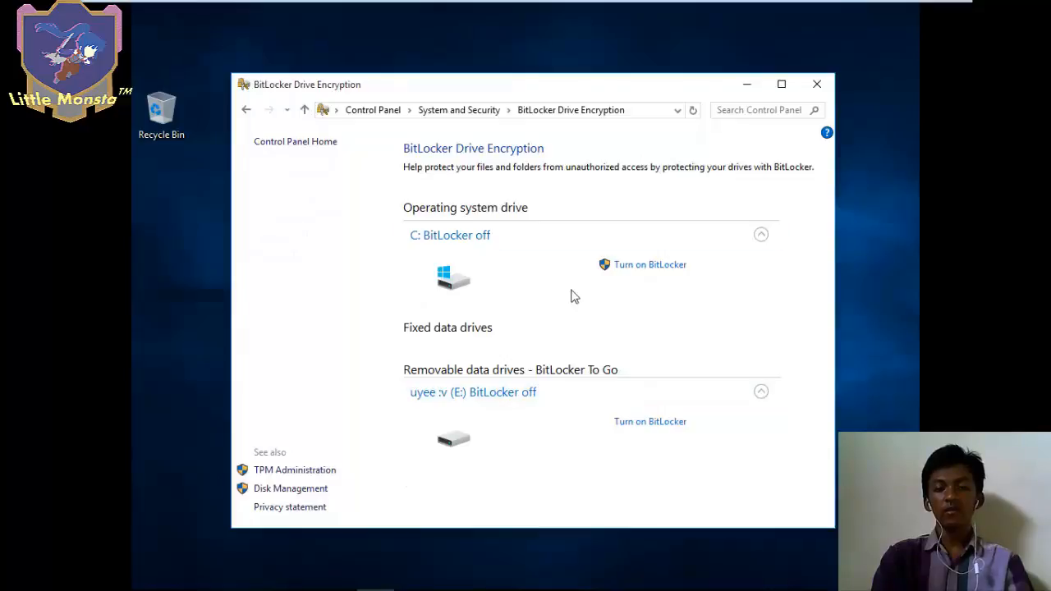
- Turn on BitLocker for E: using a password unlock, entering and confirming the drive password
{"action": "left_click", "coordinate": [632, 423]}
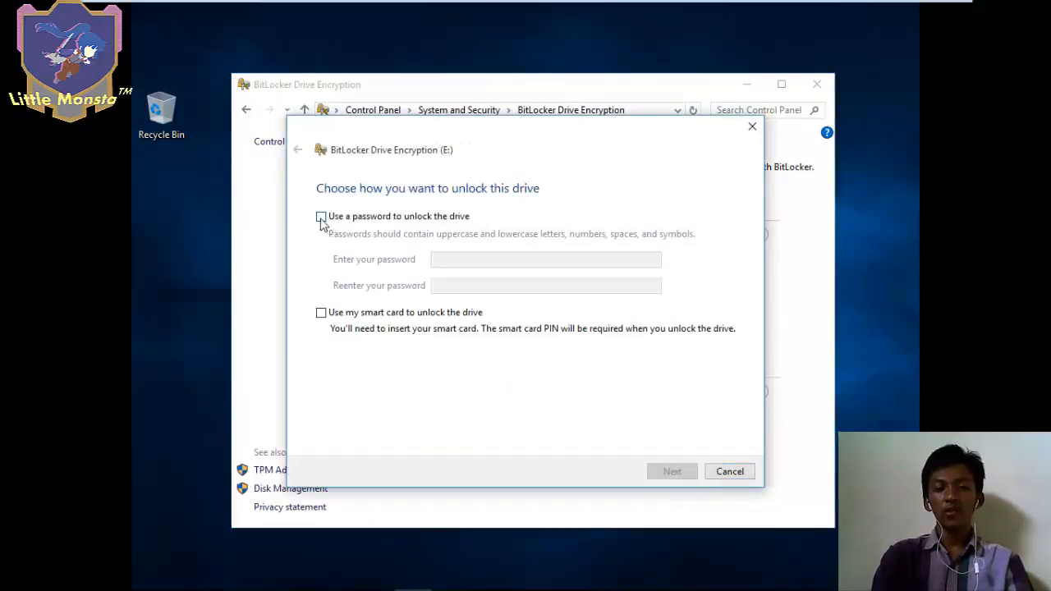
{"action": "left_click", "coordinate": [321, 220]}
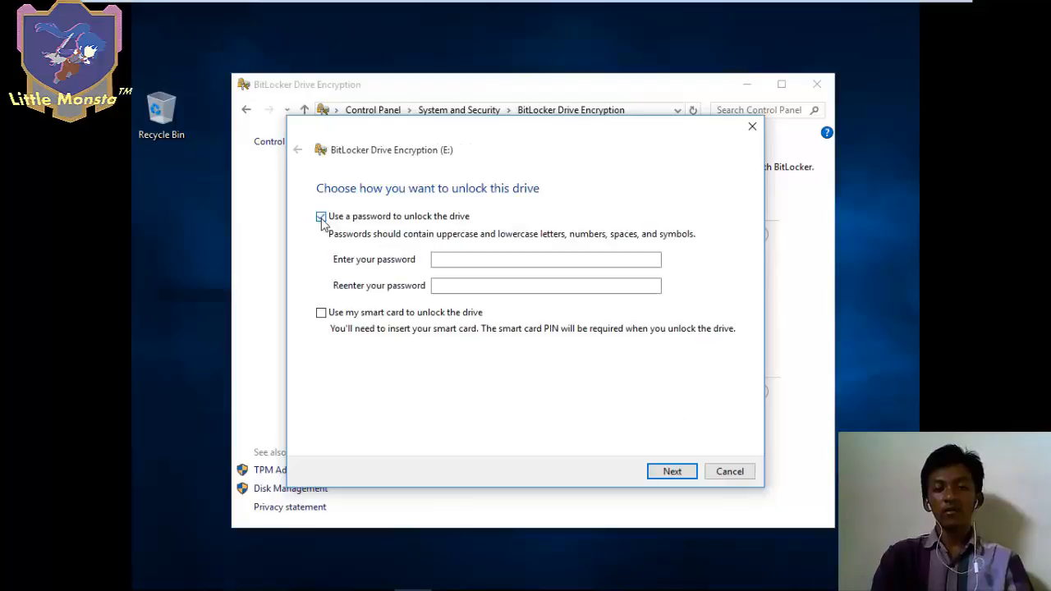
{"action": "left_click", "coordinate": [480, 257]}
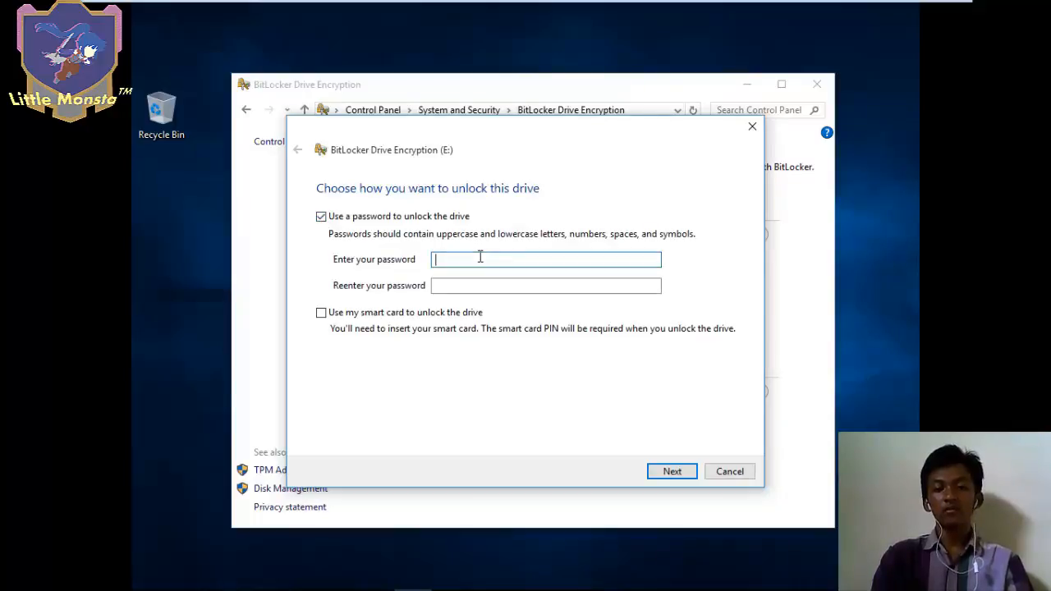
{"action": "type", "text": "******"}
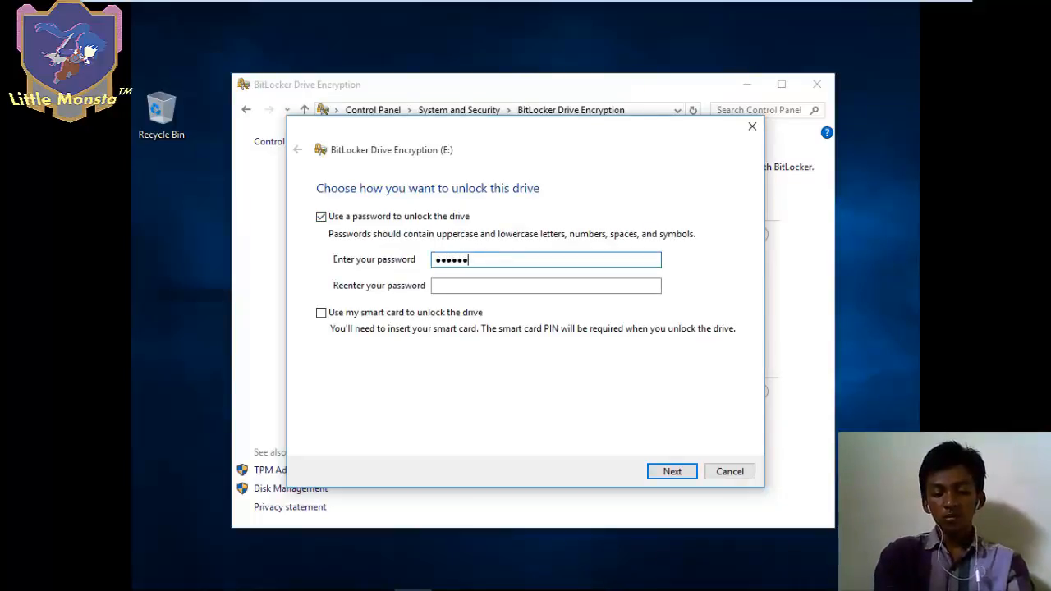
{"action": "type", "text": "****"}
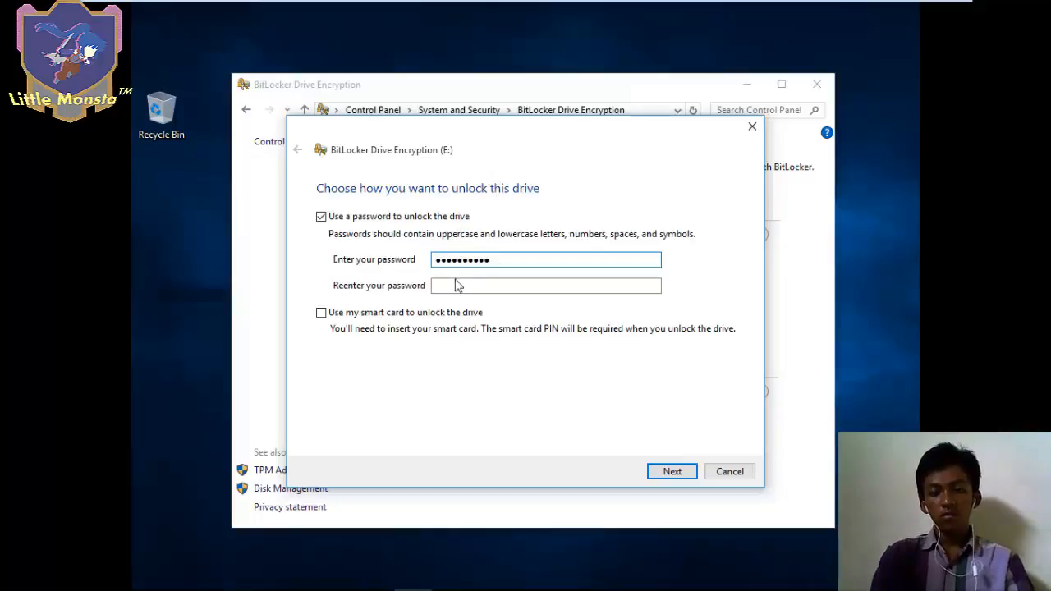
{"action": "left_click", "coordinate": [457, 284]}
{"action": "type", "text": "*****"}
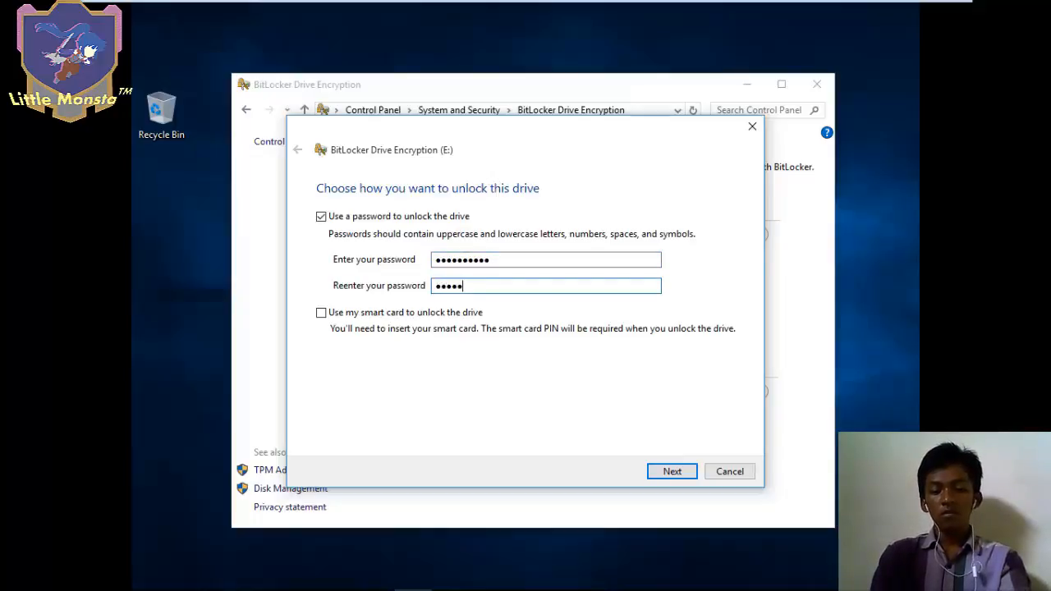
{"action": "type", "text": "*****"}
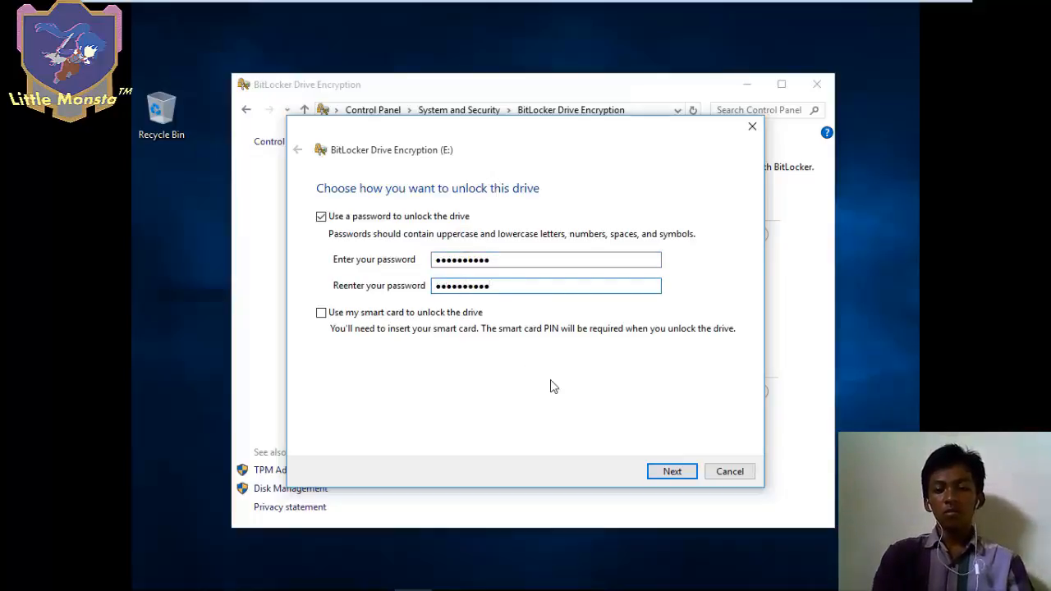
{"action": "left_click", "coordinate": [661, 473]}
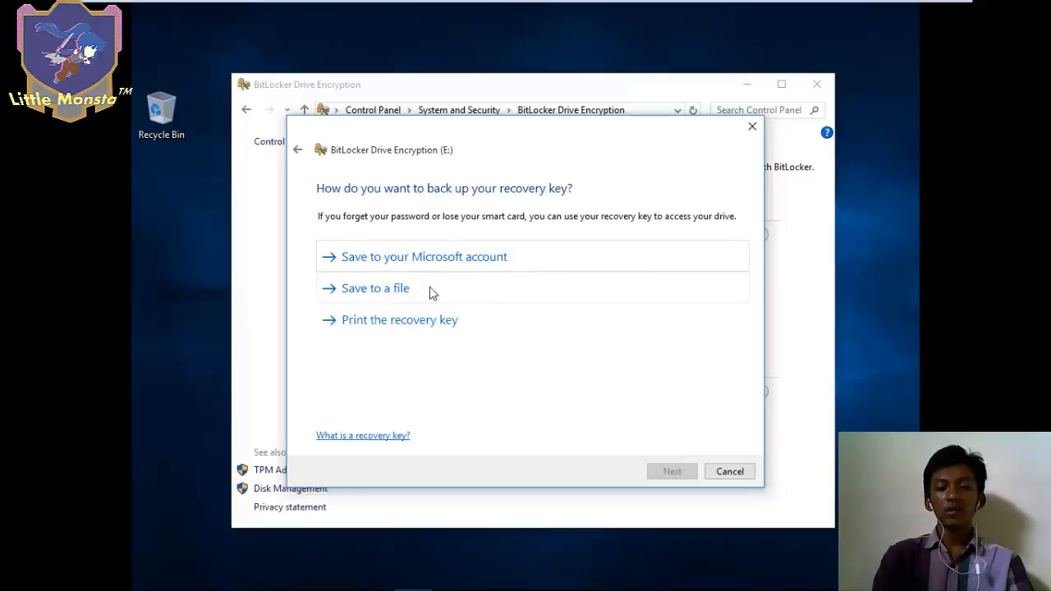
- Save E:'s recovery key as a text file in Documents and confirm keeping it on this PC
{"action": "left_click", "coordinate": [616, 286]}
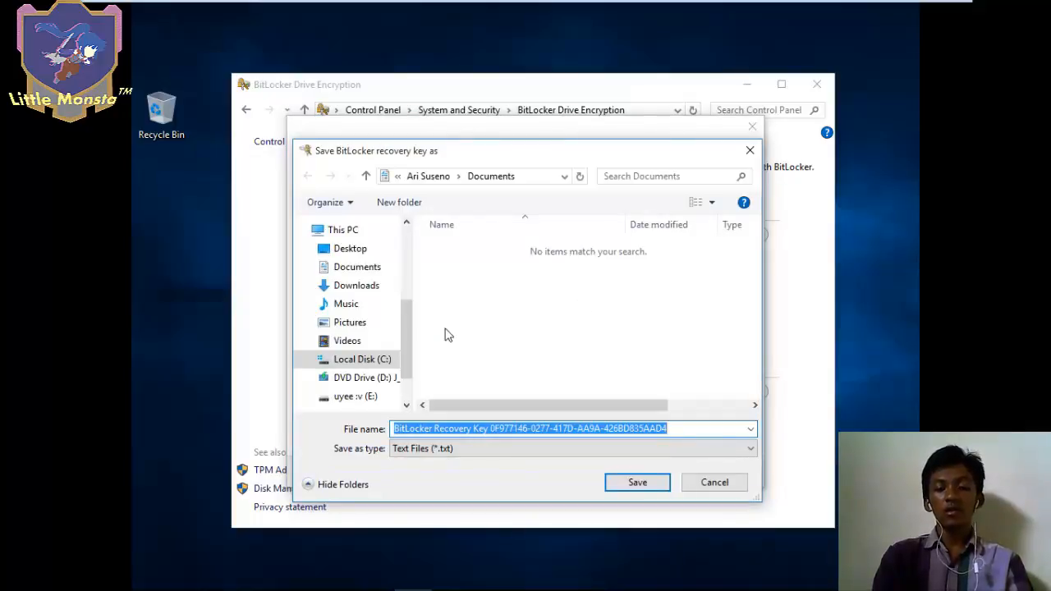
{"action": "left_click_drag", "start_coordinate": [408, 329], "coordinate": [409, 338]}
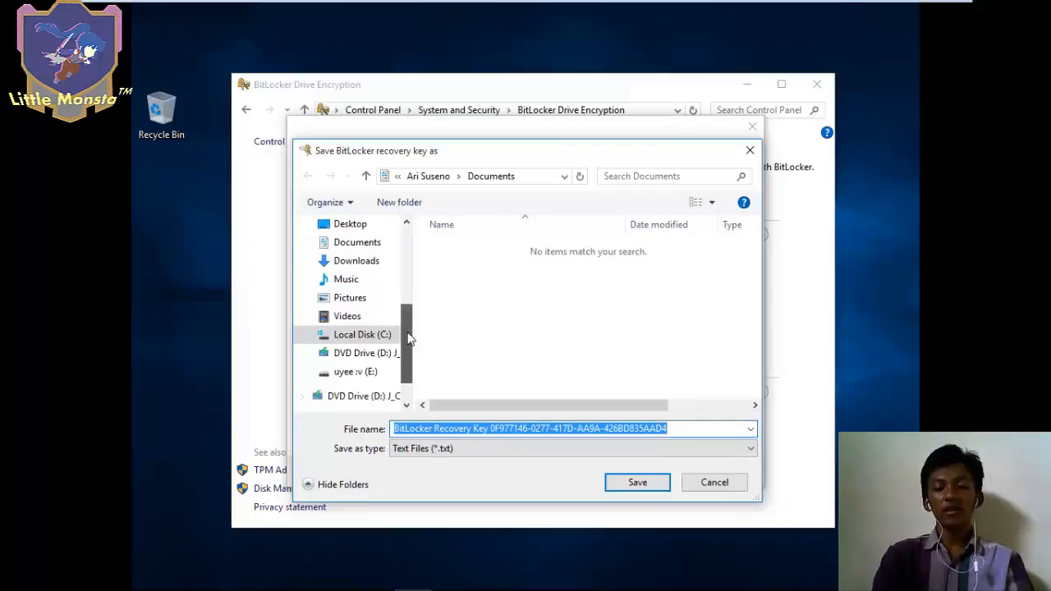
{"action": "left_click", "coordinate": [374, 243]}
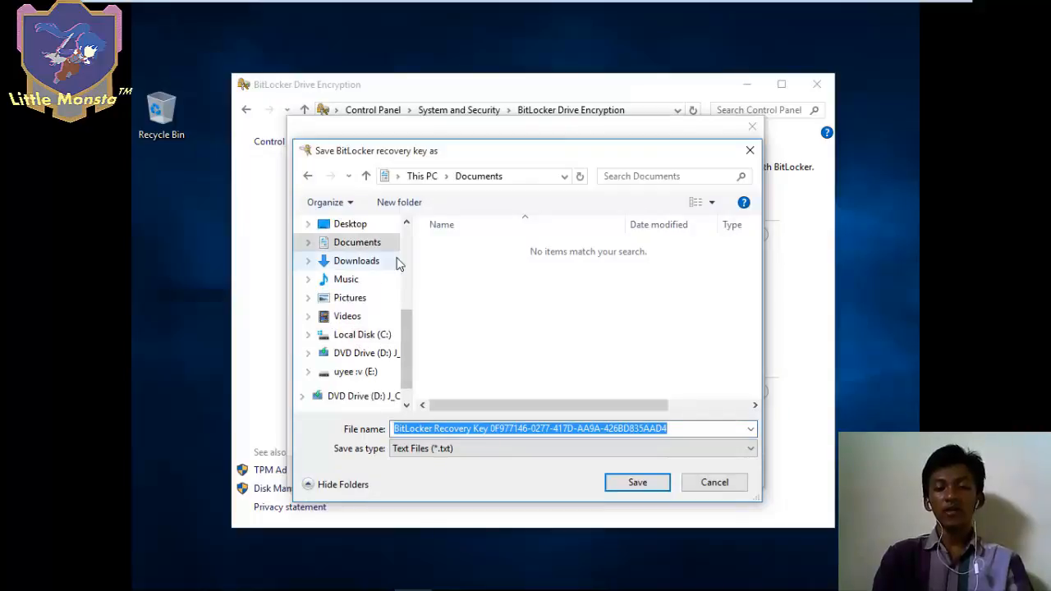
{"action": "left_click", "coordinate": [662, 484]}
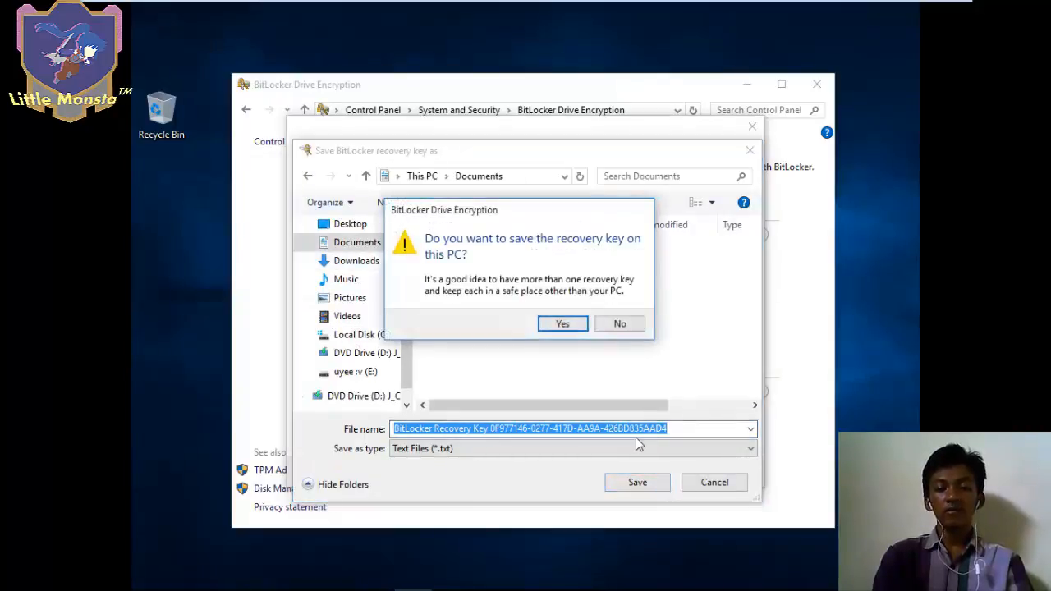
{"action": "left_click", "coordinate": [563, 323]}
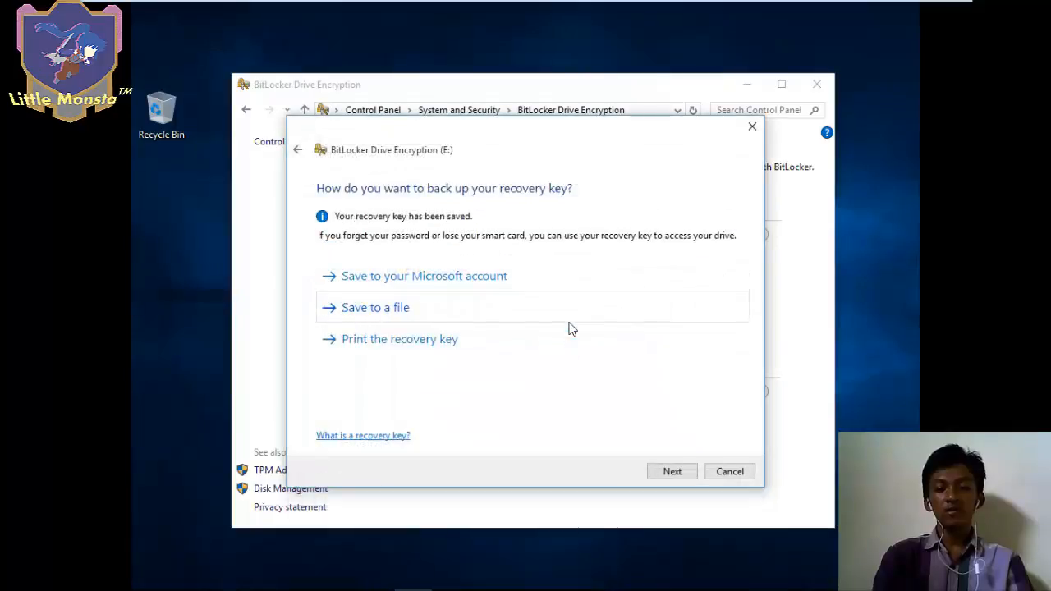
{"action": "left_click", "coordinate": [671, 472]}
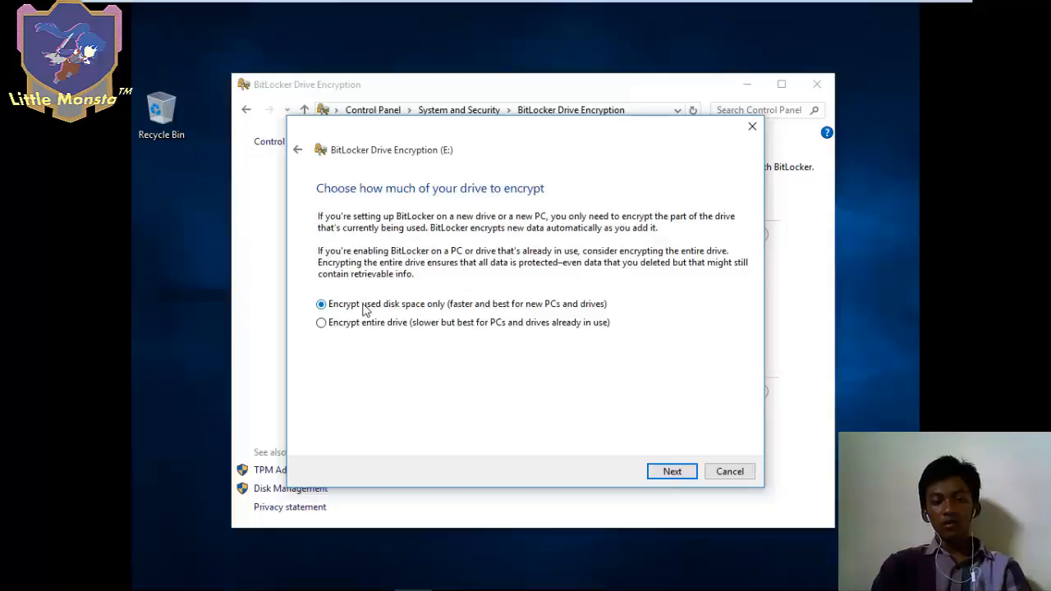
- Choose 'Encrypt used disk space only' for drive E: and start the encryption
{"action": "left_click", "coordinate": [357, 325]}
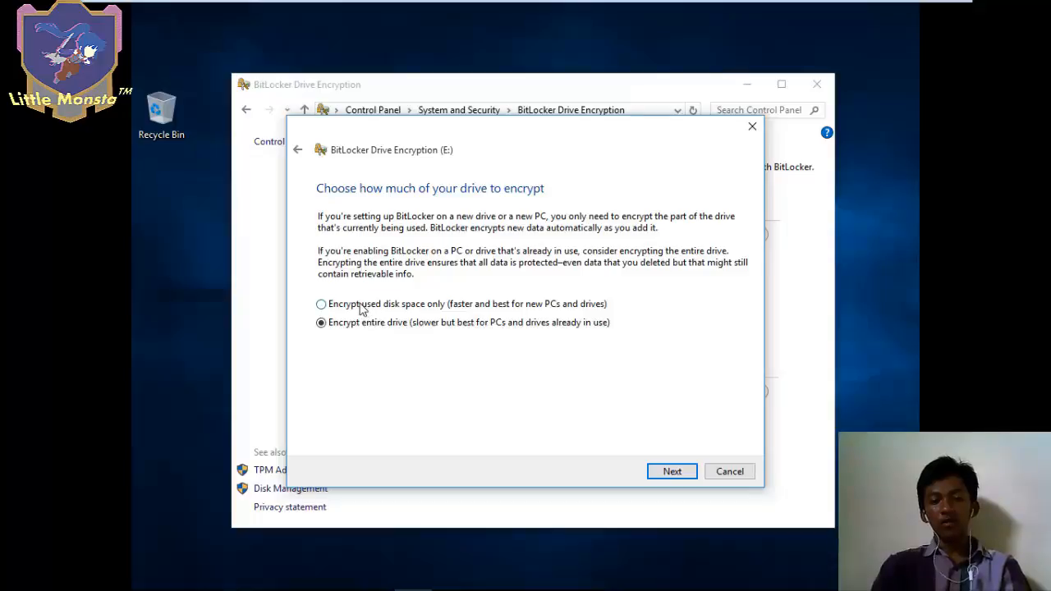
{"action": "left_click", "coordinate": [361, 307]}
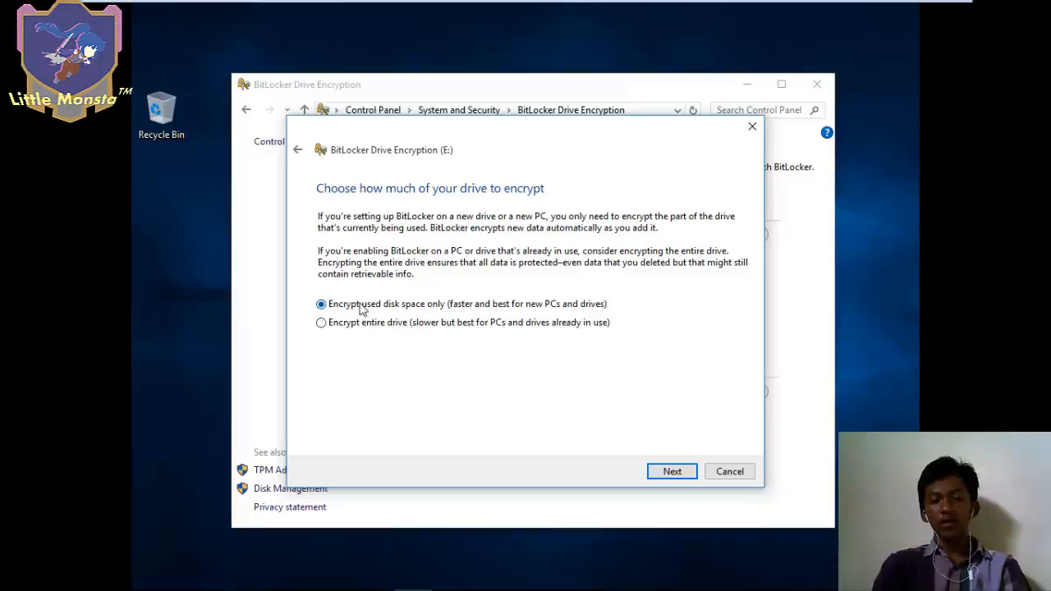
{"action": "left_click", "coordinate": [680, 473]}
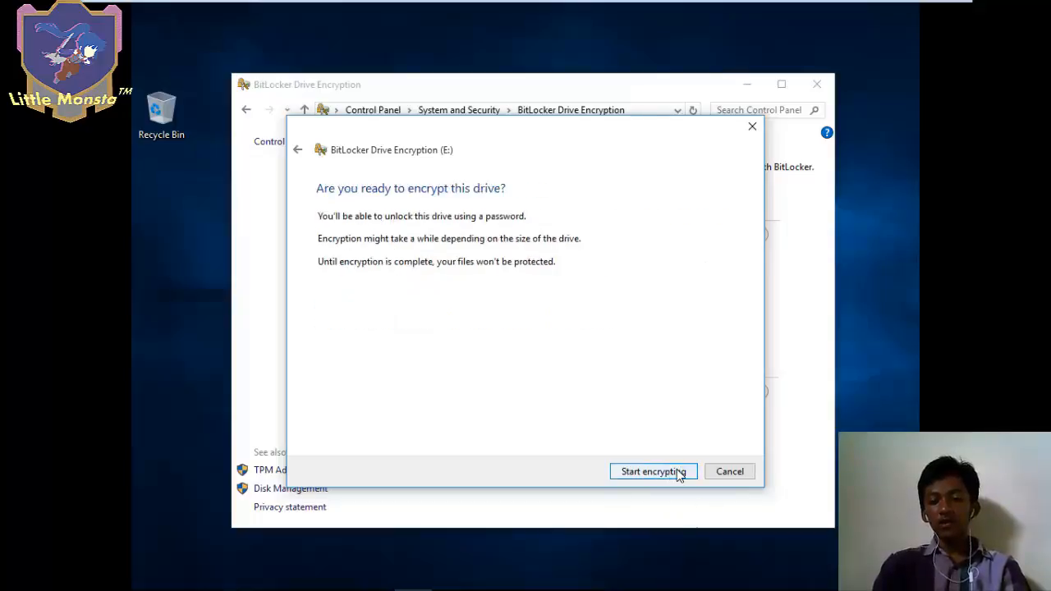
{"action": "left_click", "coordinate": [629, 475]}
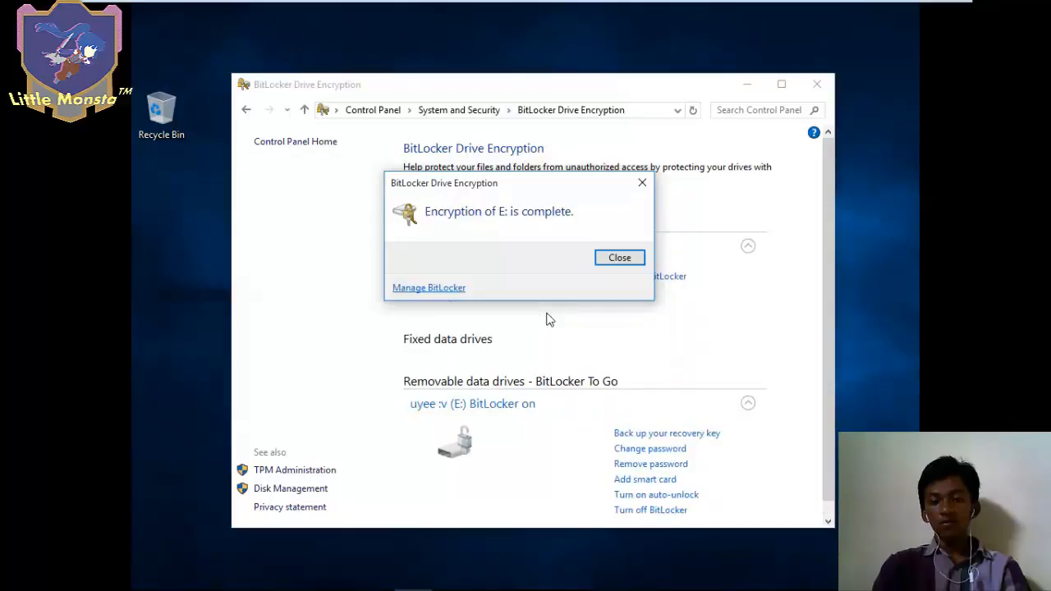
- Close the encryption-complete notice and view This PC in File Explorer with E: shown as BitLocker-protected
{"action": "left_click", "coordinate": [614, 259]}
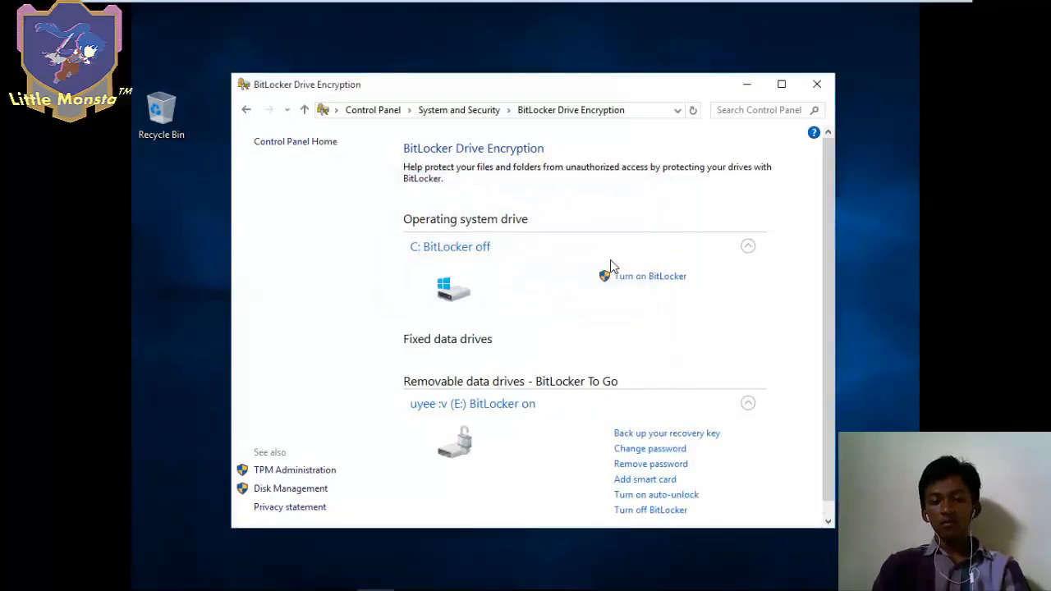
{"action": "mouse_move", "coordinate": [341, 589]}
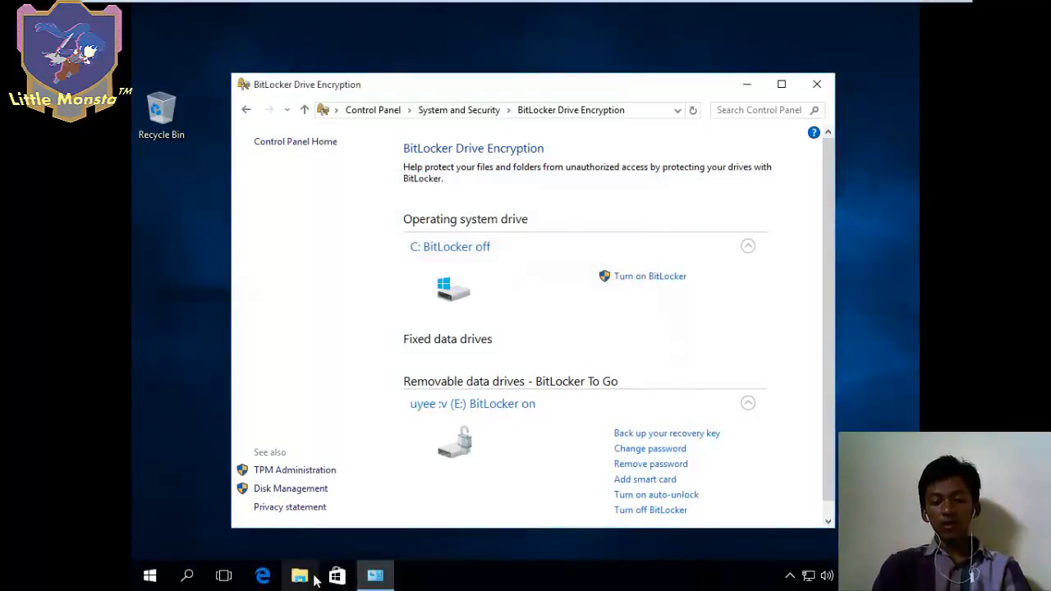
{"action": "left_click", "coordinate": [313, 579]}
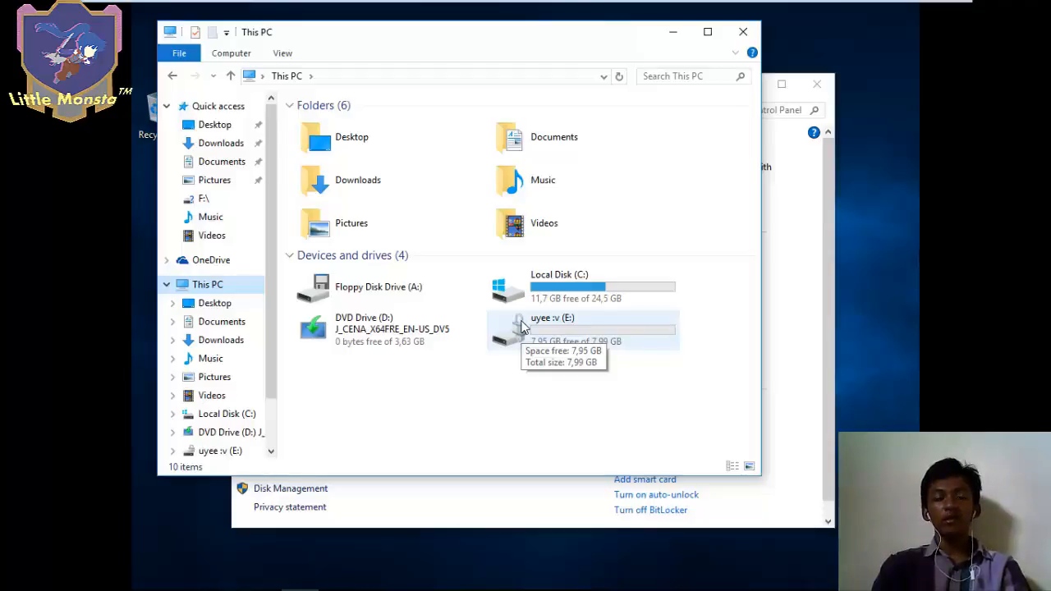
{"action": "left_click", "coordinate": [131, 526]}
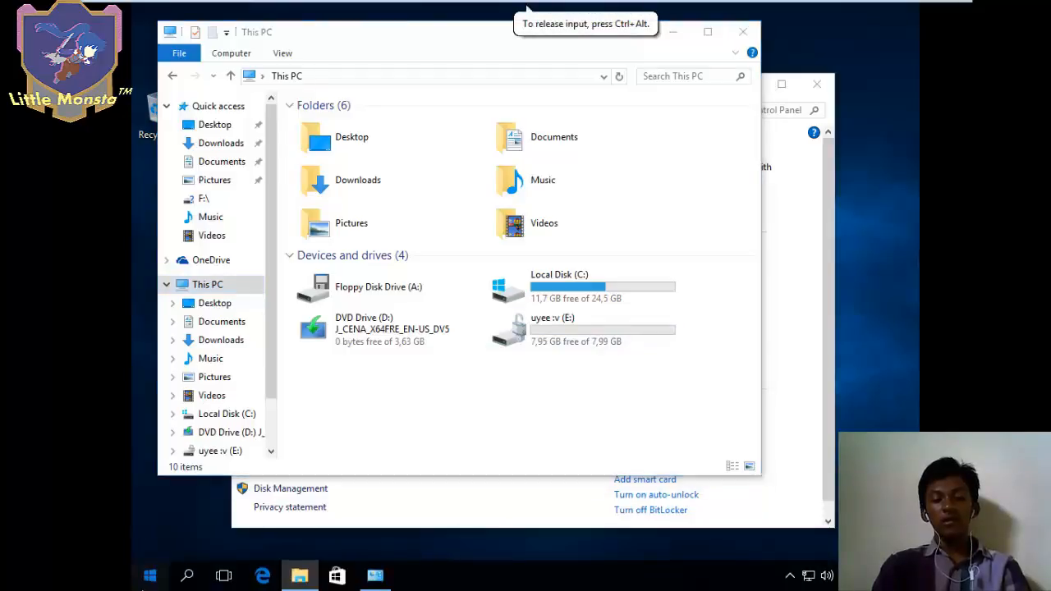
{"action": "left_click", "coordinate": [148, 578]}
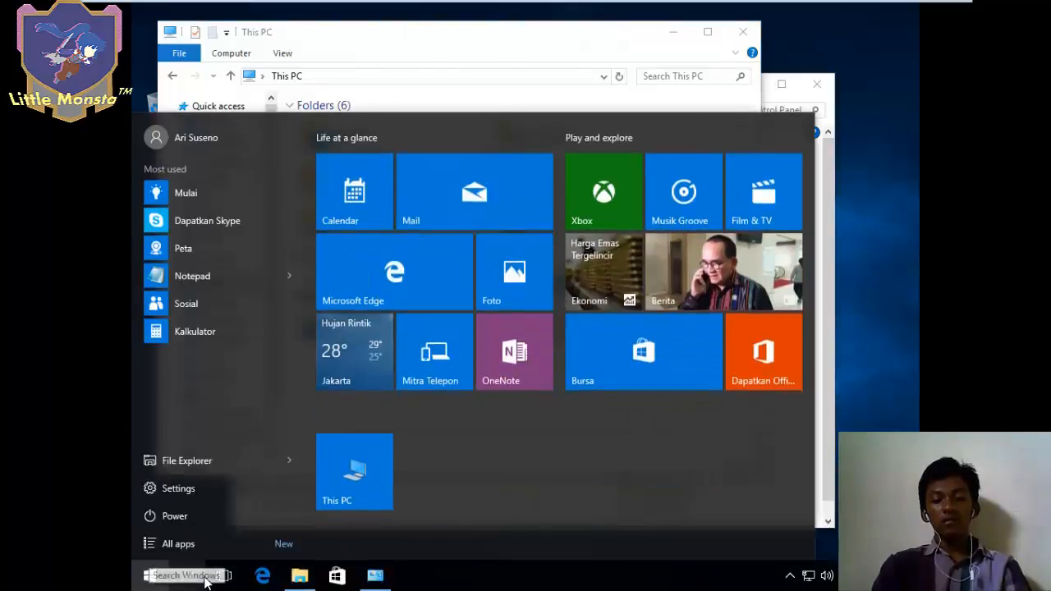
- Search 'cmd' and run Command Prompt as administrator, approving the UAC prompt
{"action": "left_click", "coordinate": [205, 581]}
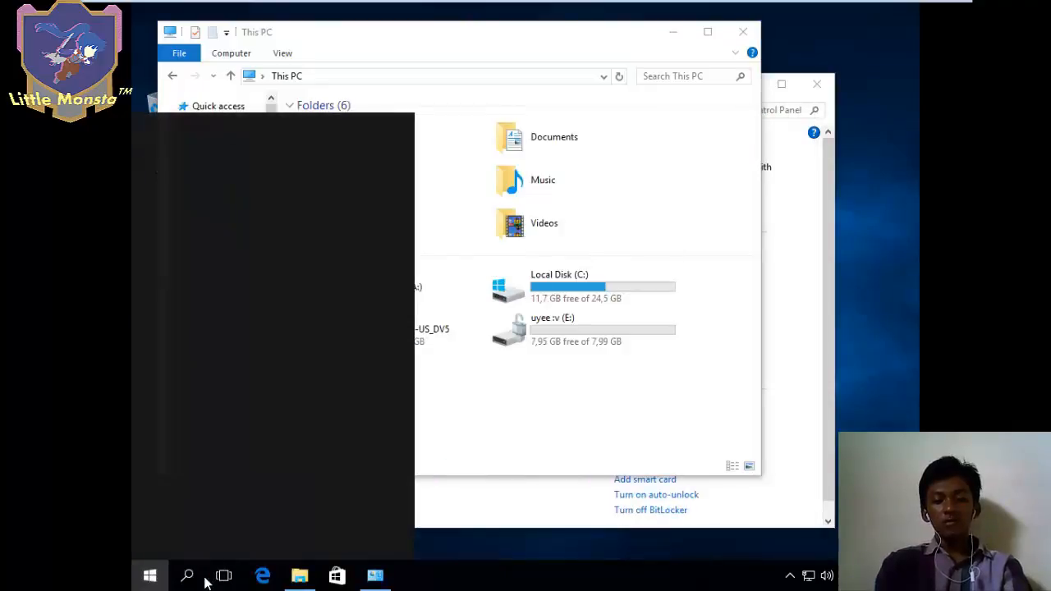
{"action": "type", "text": "cmd"}
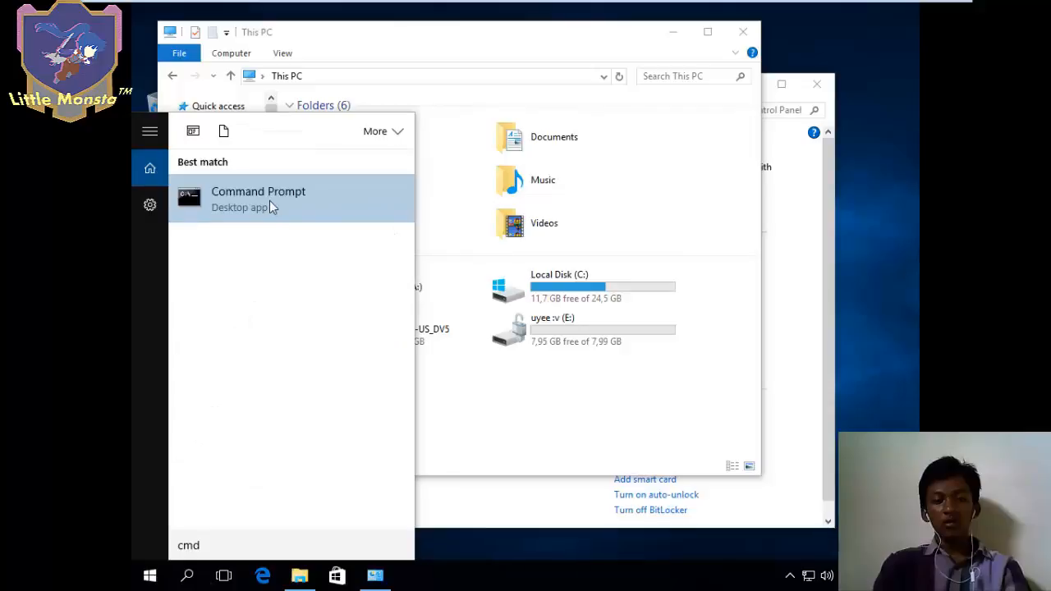
{"action": "right_click", "coordinate": [271, 206]}
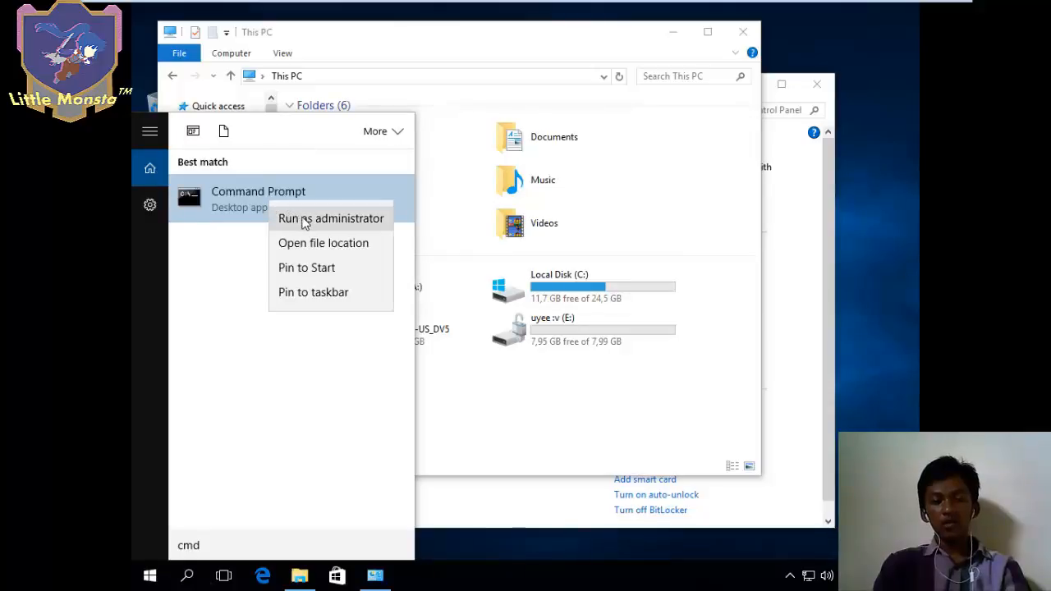
{"action": "left_click", "coordinate": [302, 219]}
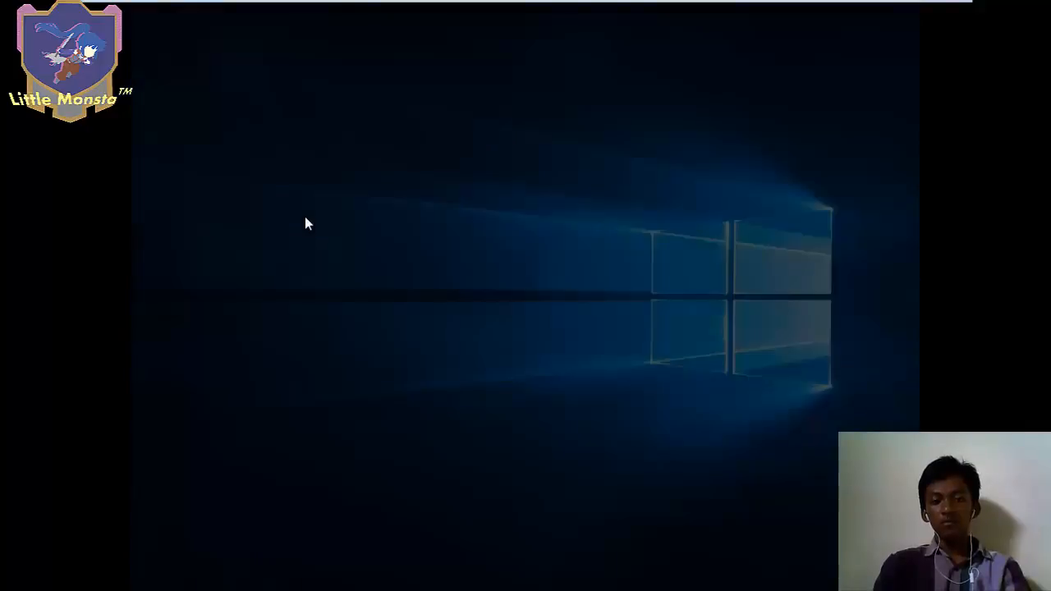
{"action": "left_click", "coordinate": [593, 309]}
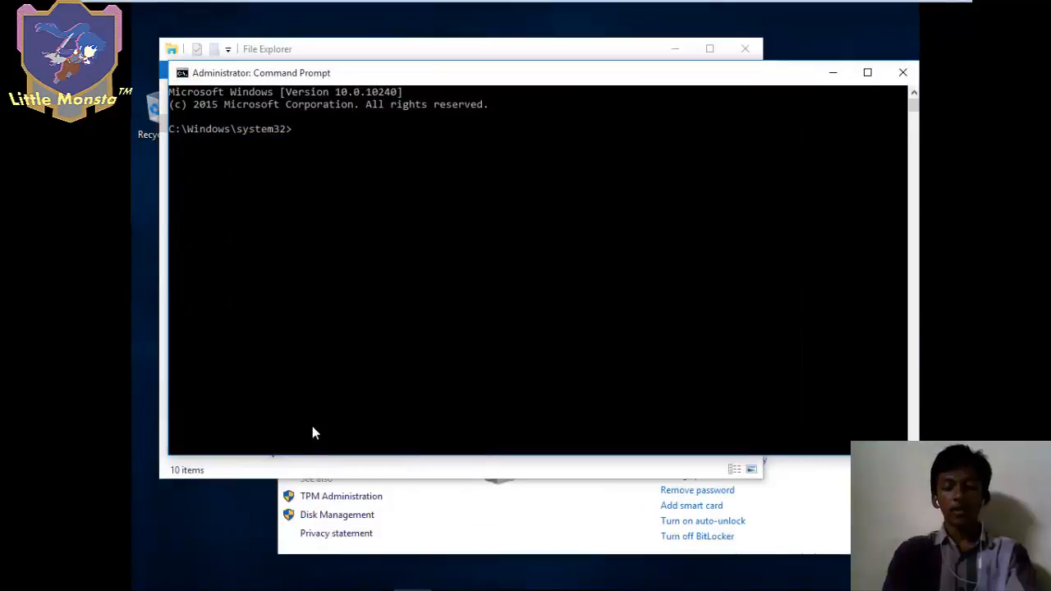
- Run 'manage-bde -lock E:' to lock the drive, then minimize the console
{"action": "type", "text": "manage-b"}
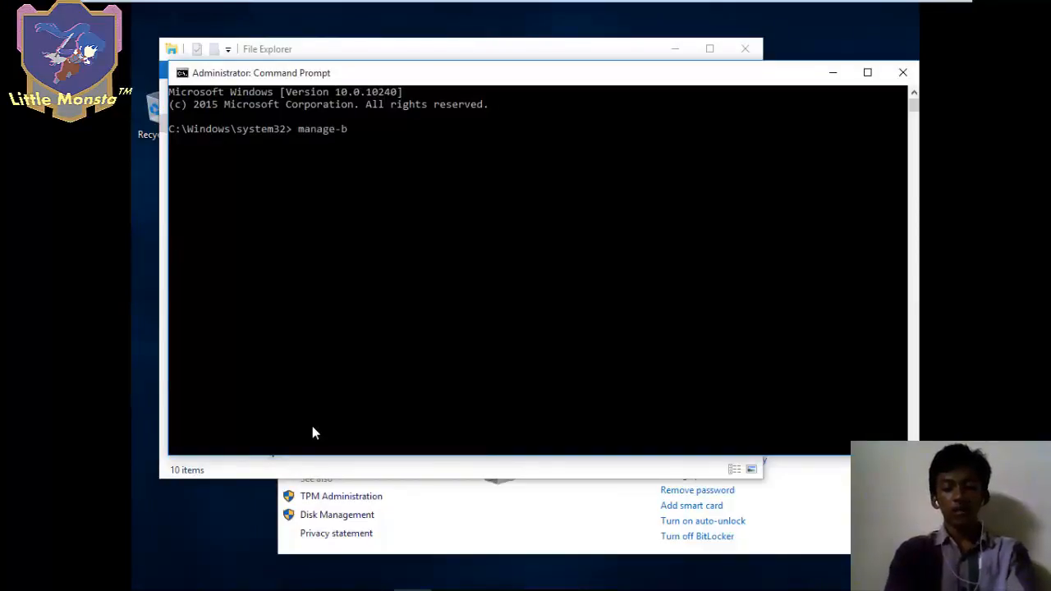
{"action": "type", "text": "de "}
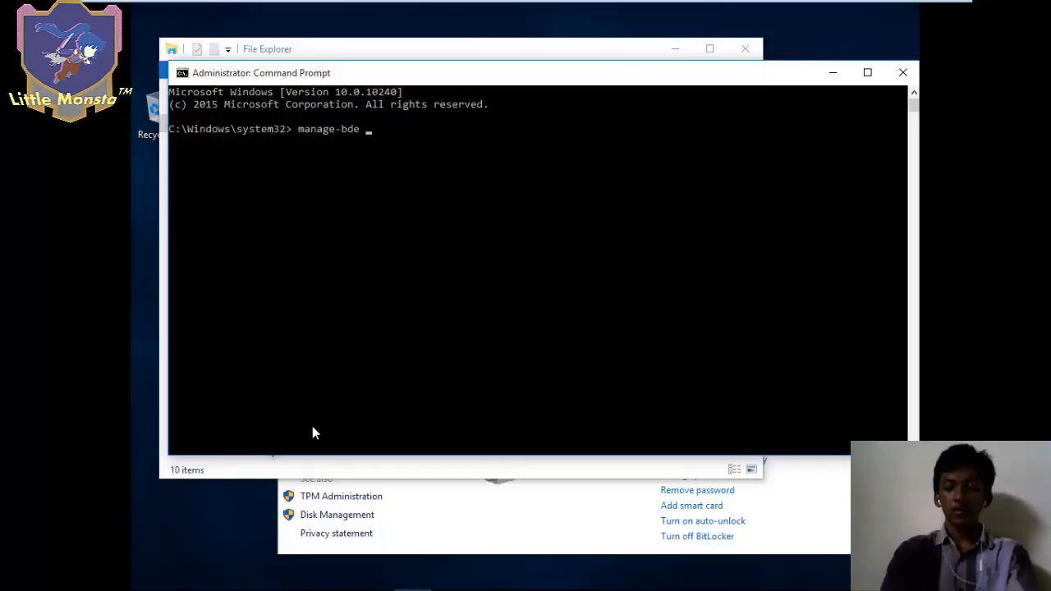
{"action": "type", "text": "-lock"}
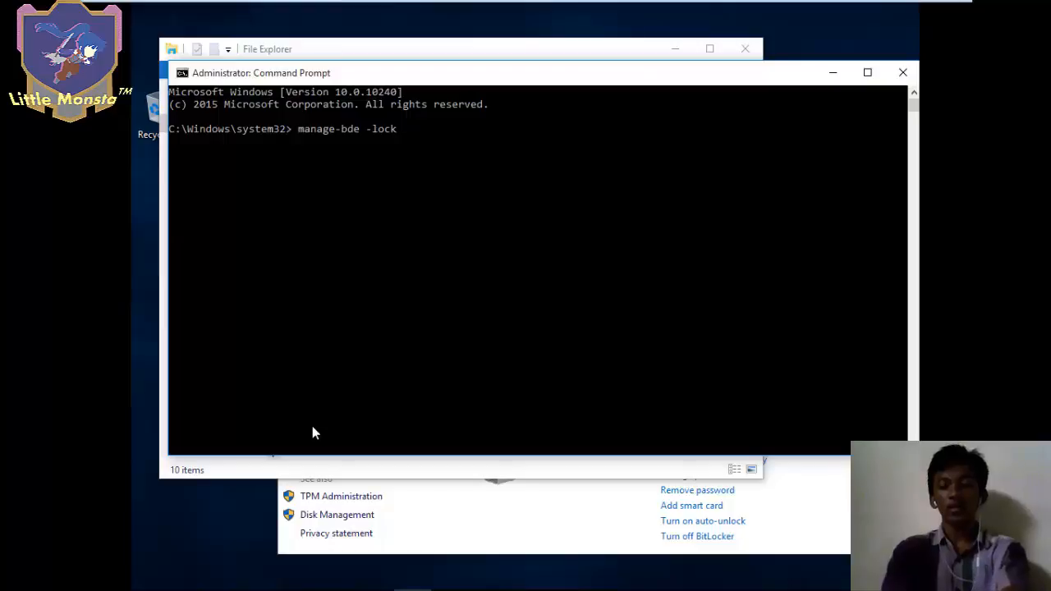
{"action": "type", "text": " E"}
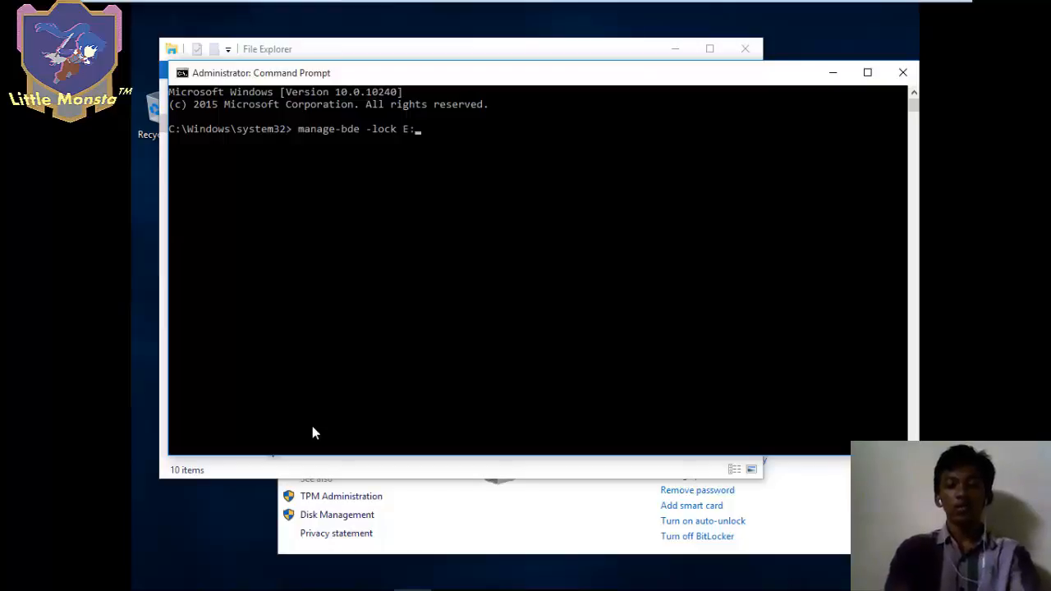
{"action": "type", "text": ":"}
{"action": "key", "text": "Return"}
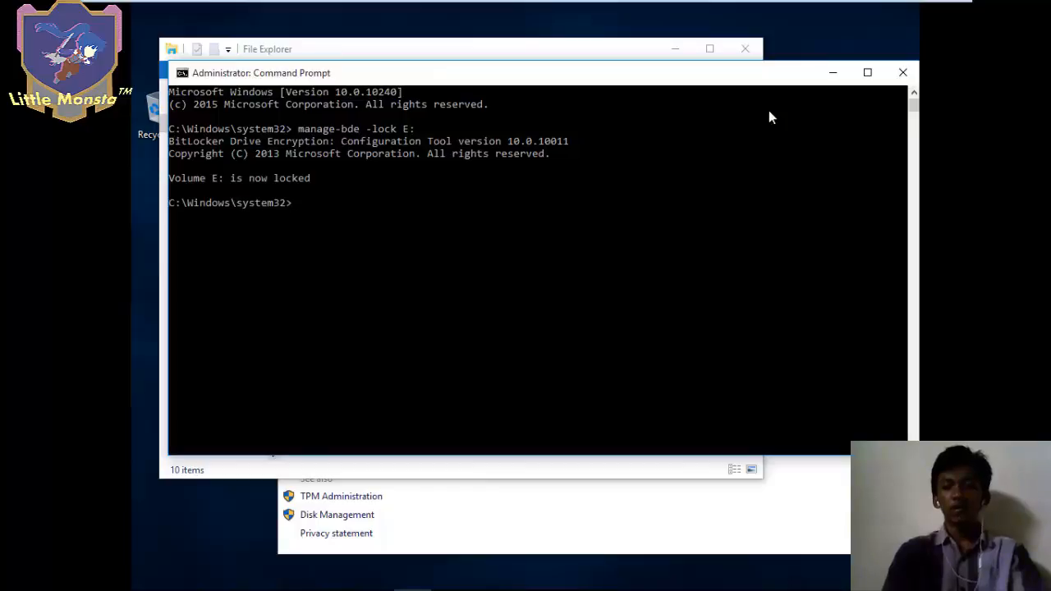
{"action": "left_click", "coordinate": [832, 72]}
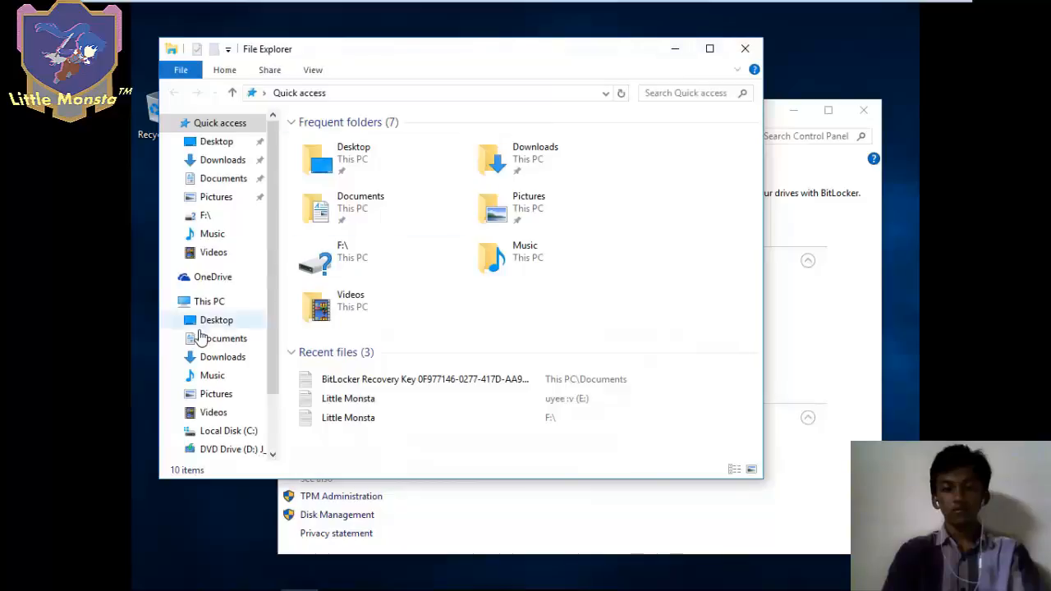
- Unlock drive E: from This PC by entering its BitLocker password
{"action": "left_click", "coordinate": [210, 302]}
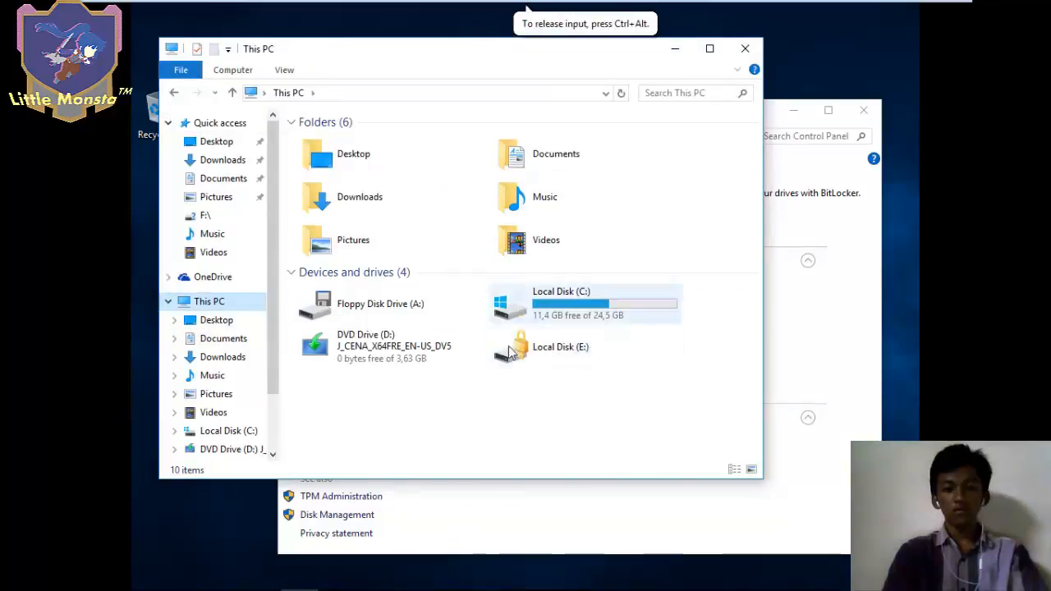
{"action": "double_click", "coordinate": [559, 358]}
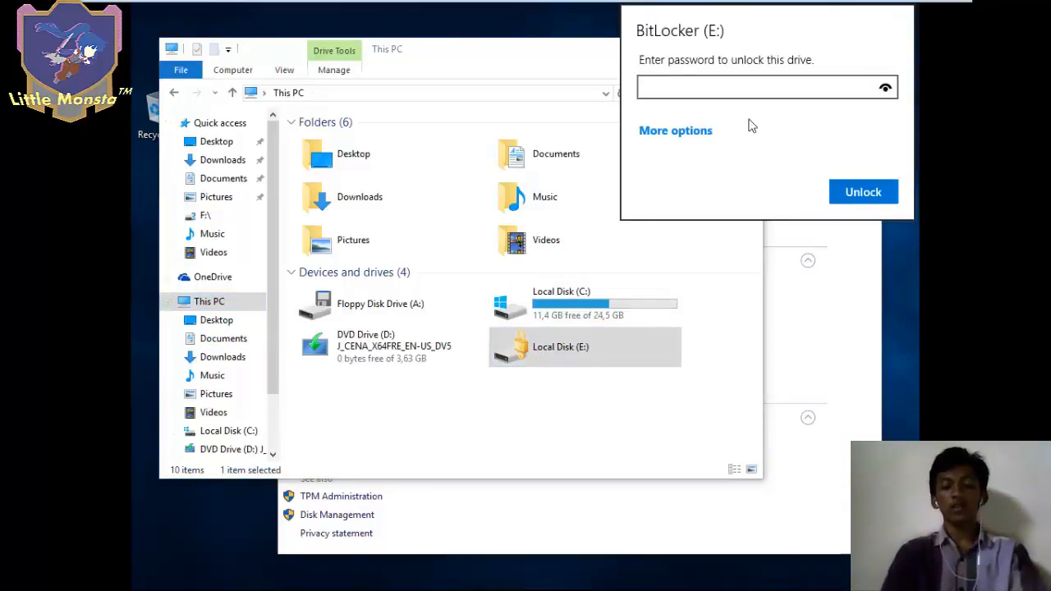
{"action": "type", "text": "*******"}
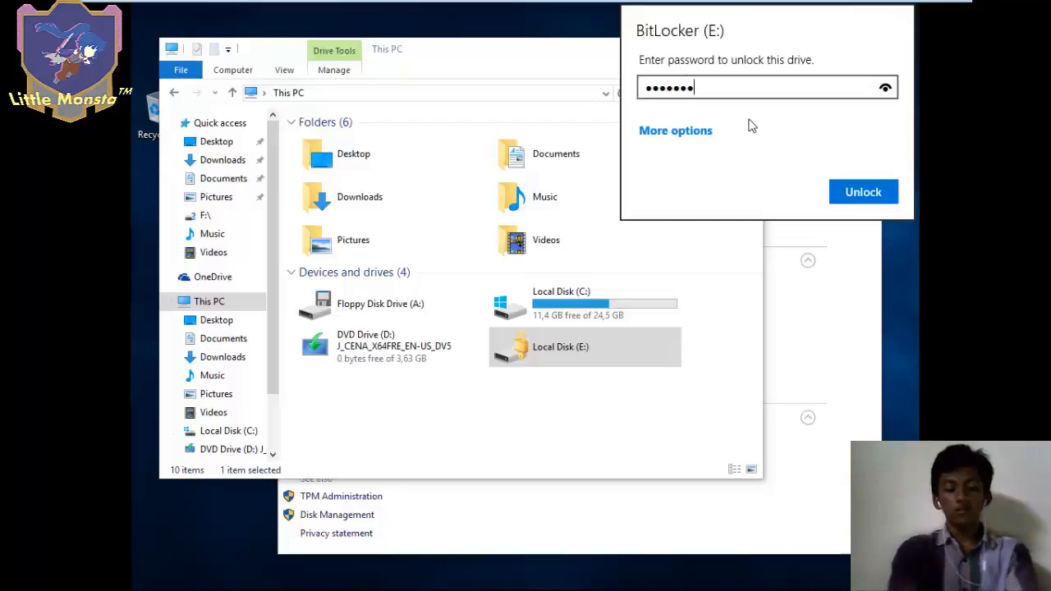
{"action": "type", "text": "***"}
{"action": "left_click", "coordinate": [851, 190]}
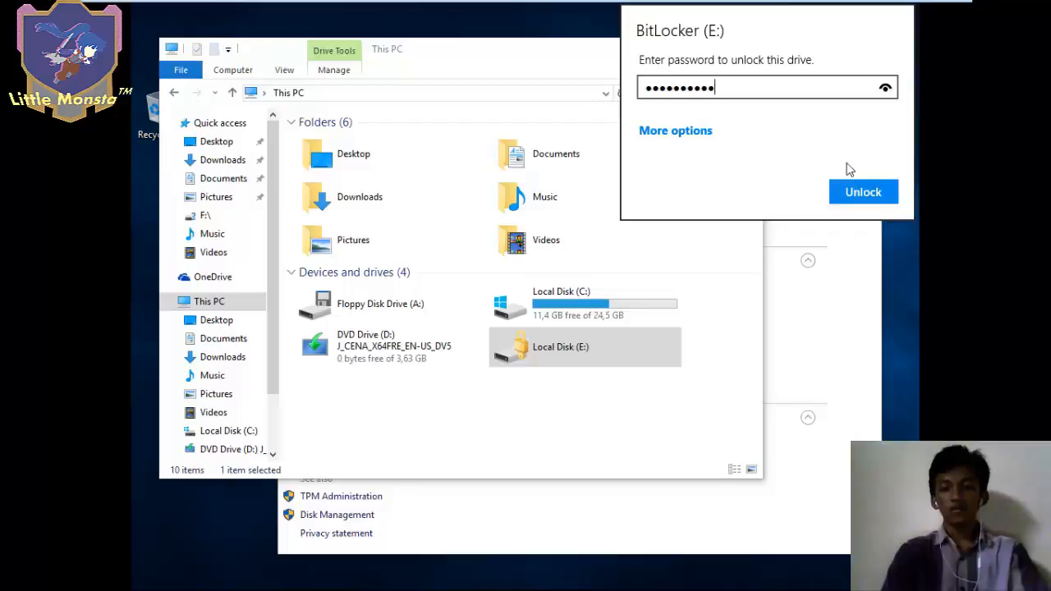
{"action": "left_click", "coordinate": [850, 196]}
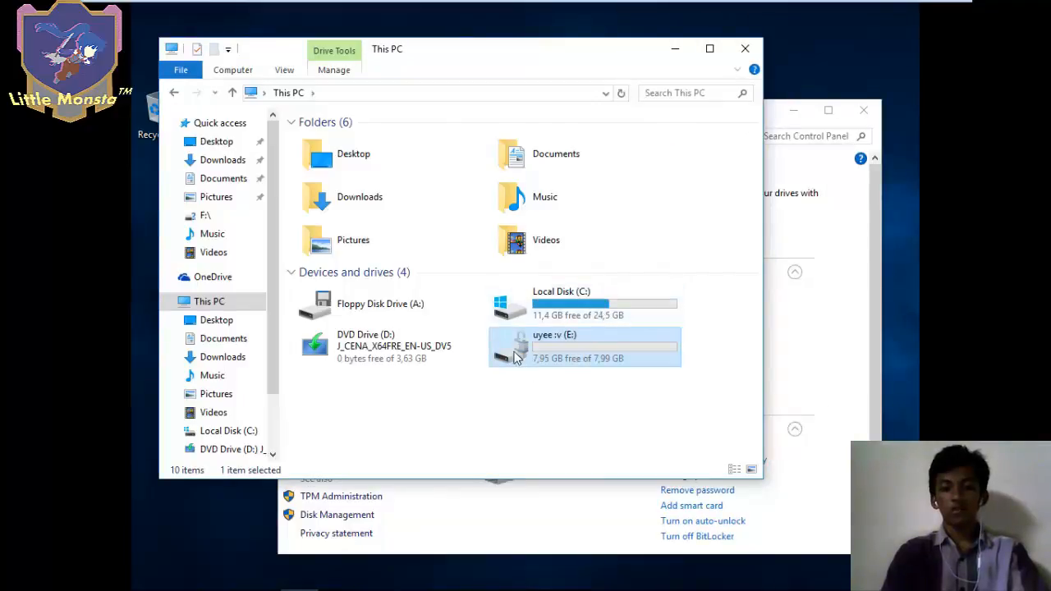
- Confirm drive E: is empty, return to This PC, and switch back to the administrator Command Prompt
{"action": "double_click", "coordinate": [551, 361]}
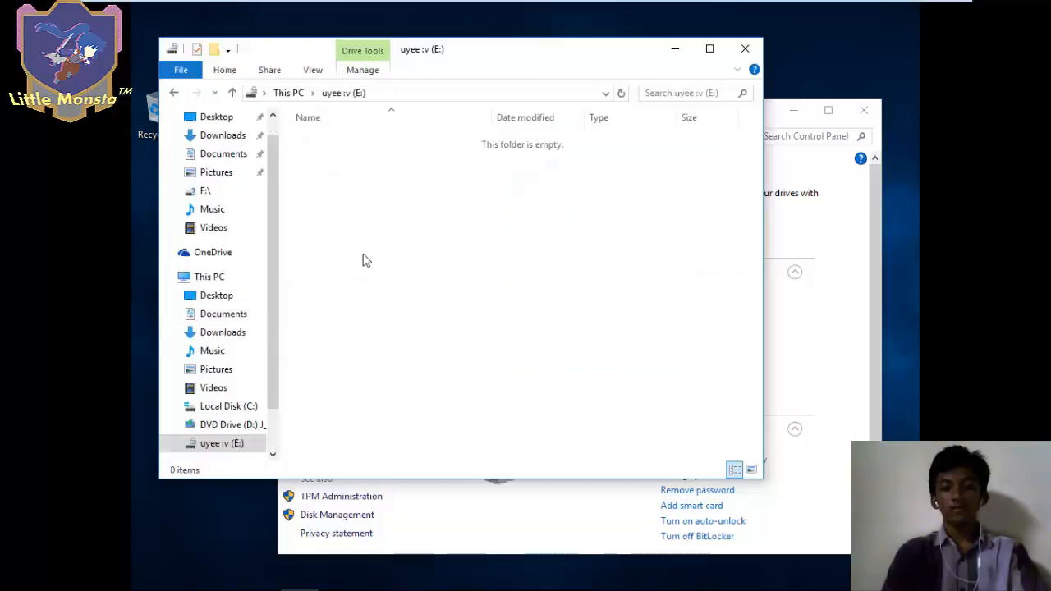
{"action": "left_click", "coordinate": [175, 94]}
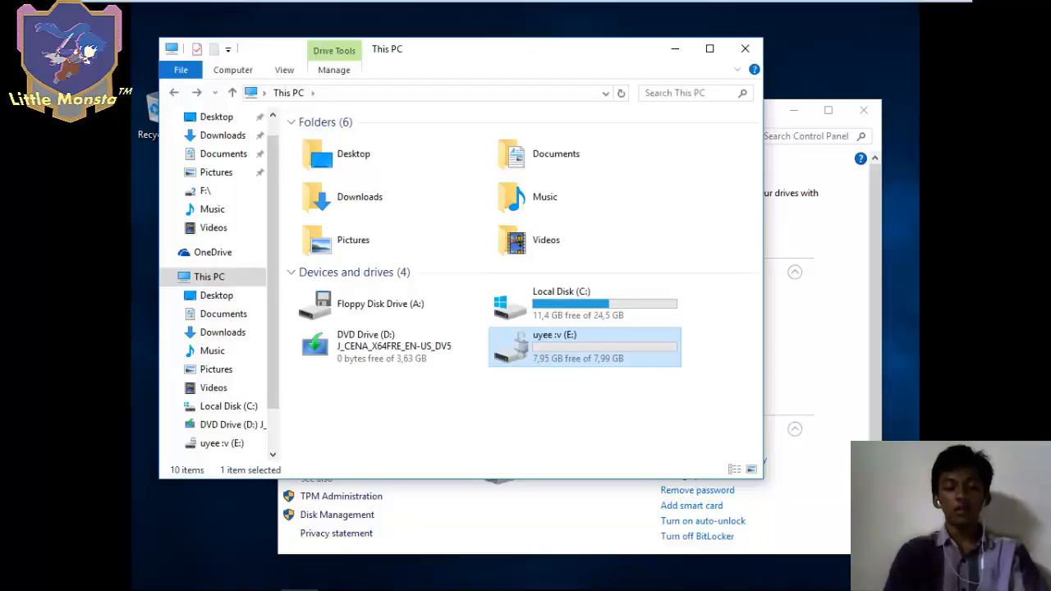
{"action": "mouse_move", "coordinate": [376, 584]}
{"action": "left_click", "coordinate": [411, 574]}
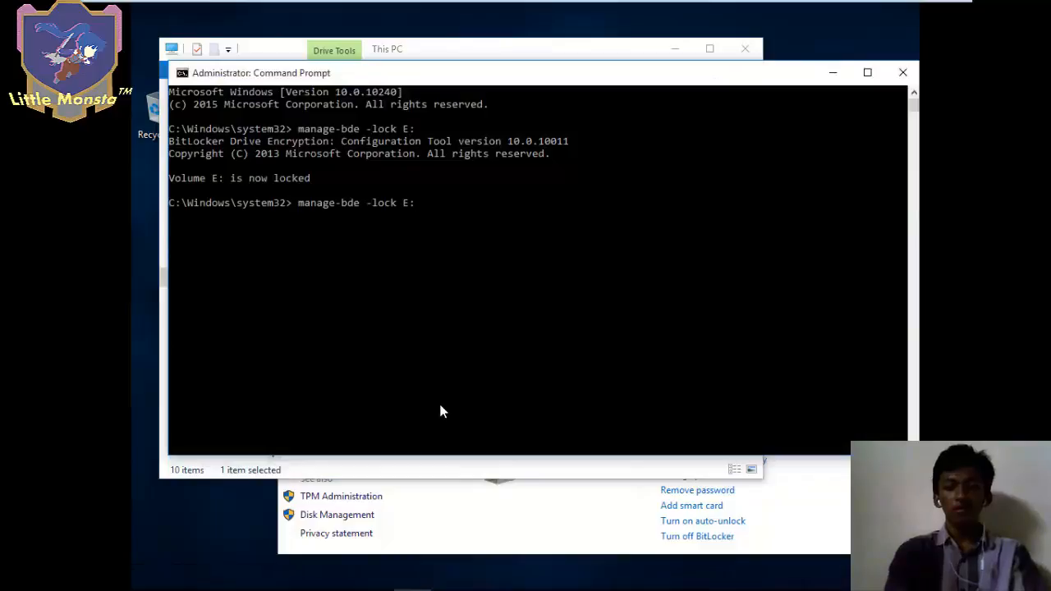
- Lock drive E: with manage-bde and open the BitLocker recovery key file from Documents
{"action": "key", "text": "Return"}
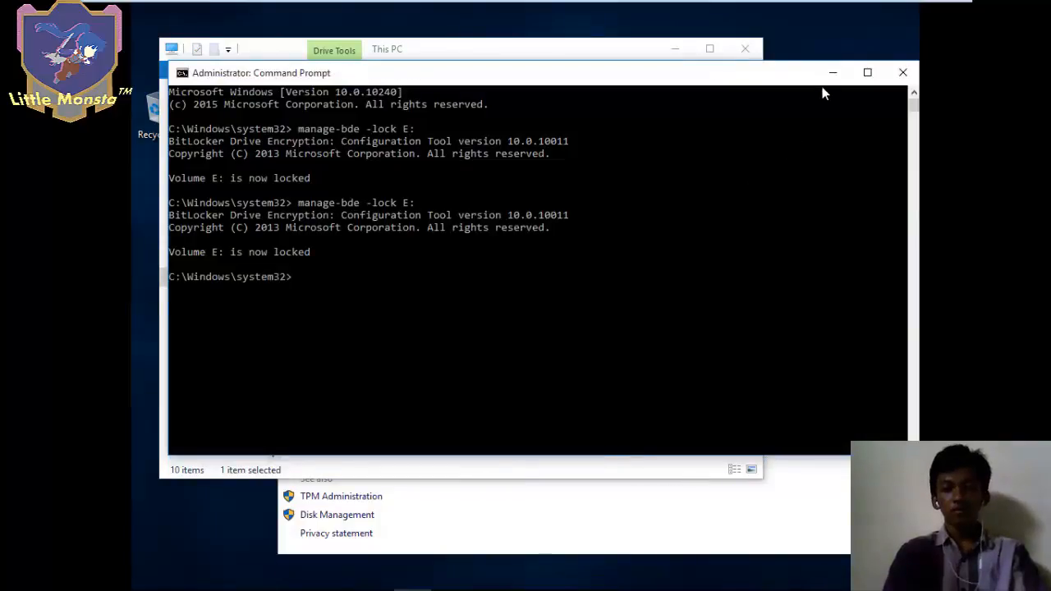
{"action": "left_click", "coordinate": [831, 73]}
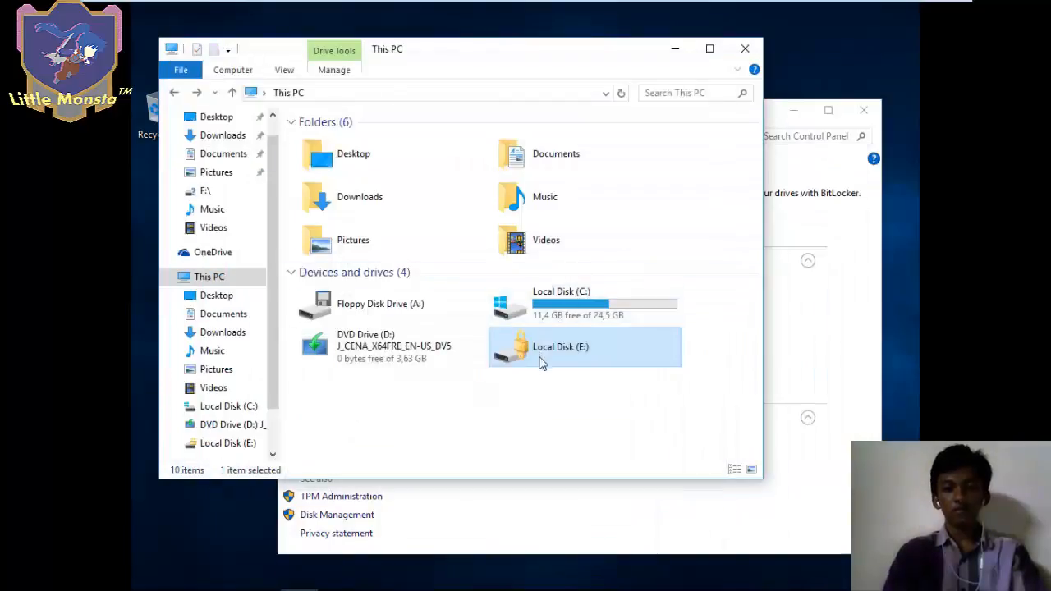
{"action": "left_click", "coordinate": [234, 161]}
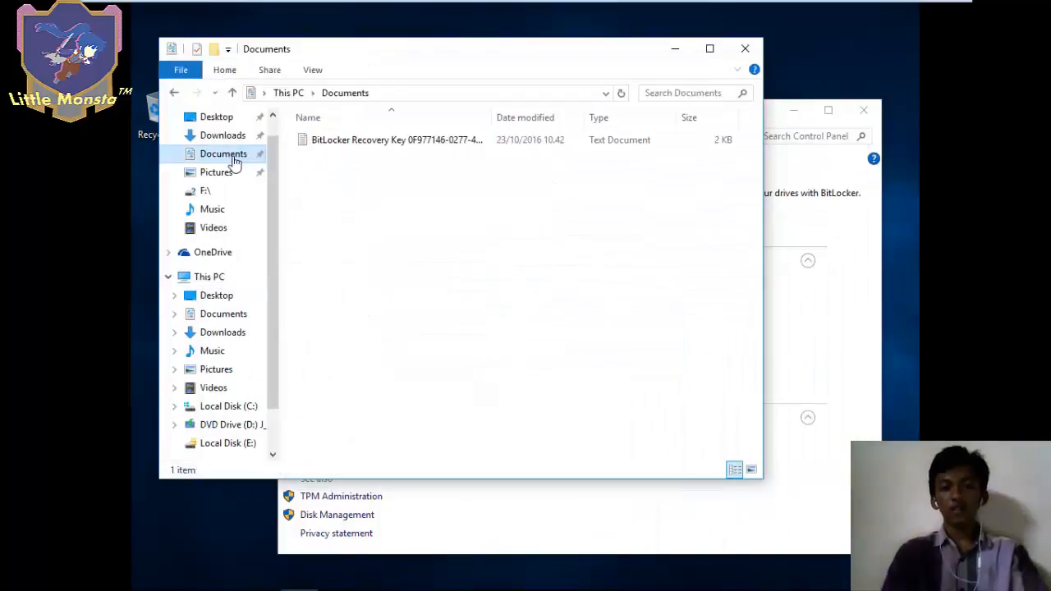
{"action": "double_click", "coordinate": [408, 140]}
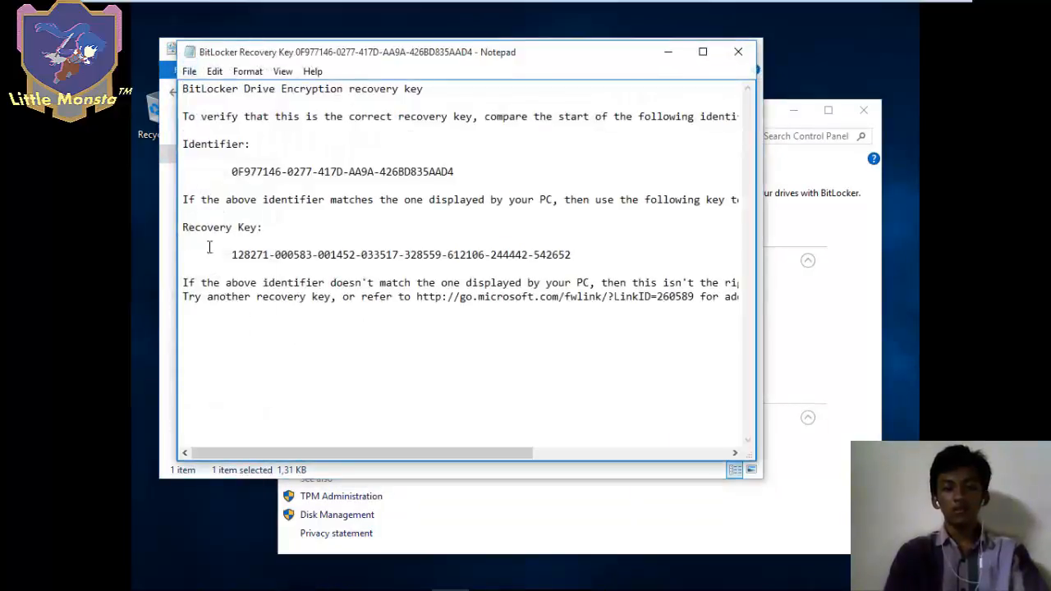
- Select the whole recovery key in Notepad and return to This PC
{"action": "left_click_drag", "start_coordinate": [233, 250], "coordinate": [598, 255]}
{"action": "key", "text": "ctrl+c"}
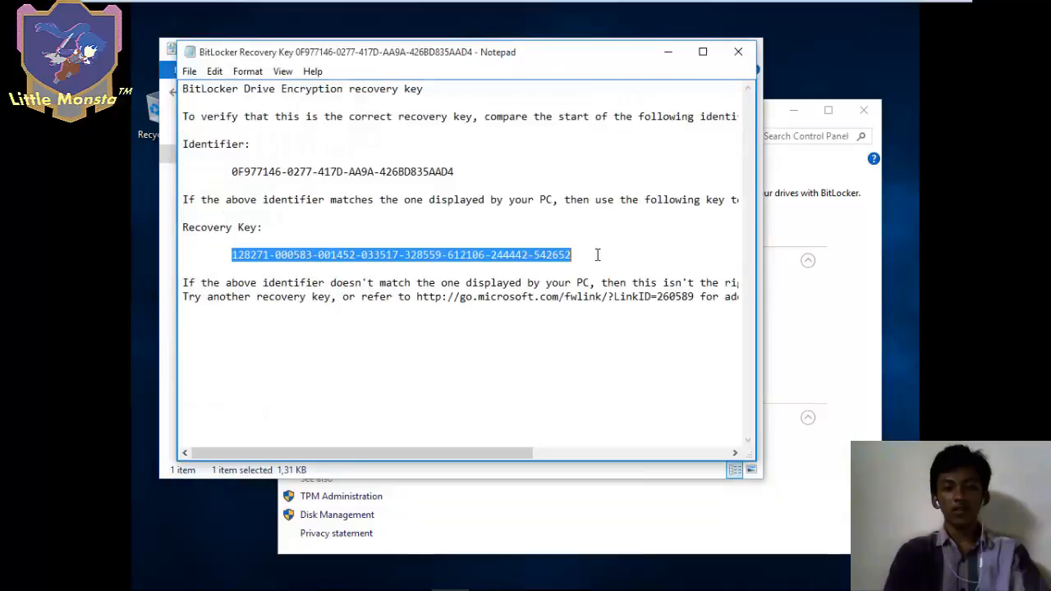
{"action": "left_click", "coordinate": [669, 53]}
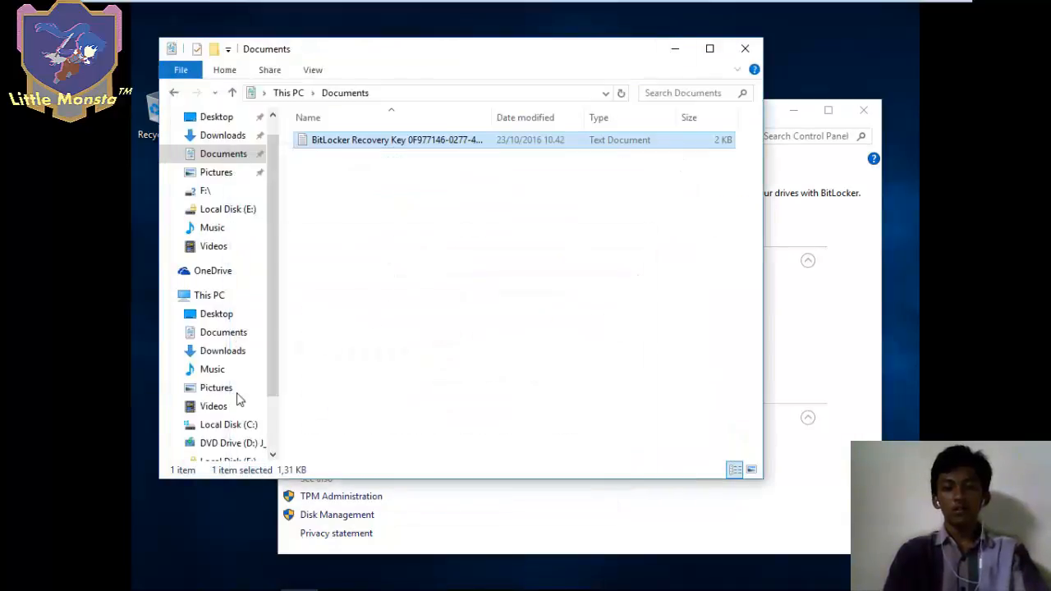
{"action": "left_click", "coordinate": [229, 296]}
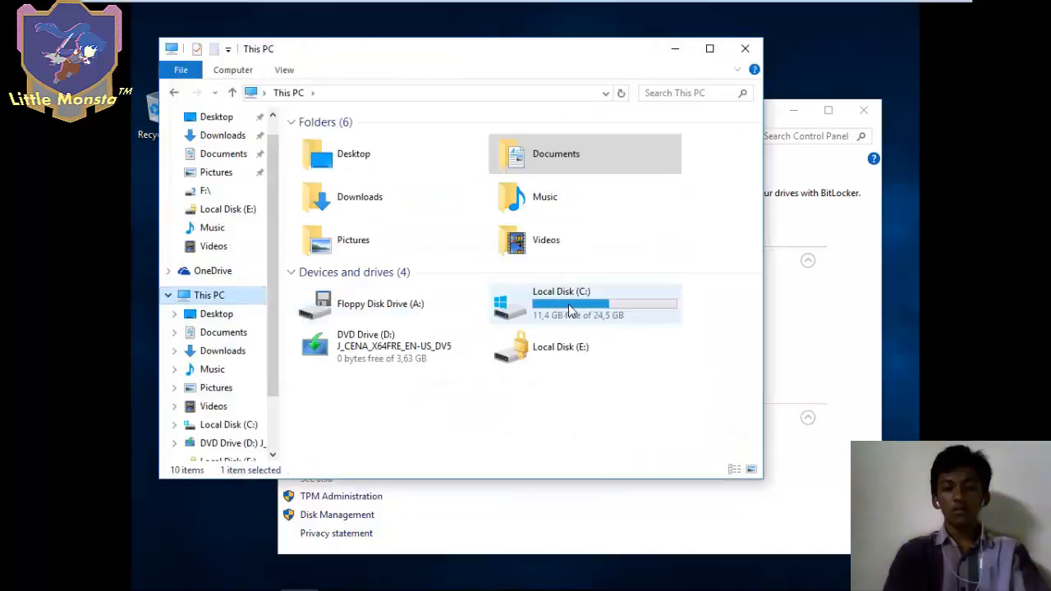
- Unlock drive E: by pasting its 48-digit recovery key, then bring the BitLocker Drive Encryption window forward
{"action": "double_click", "coordinate": [553, 353]}
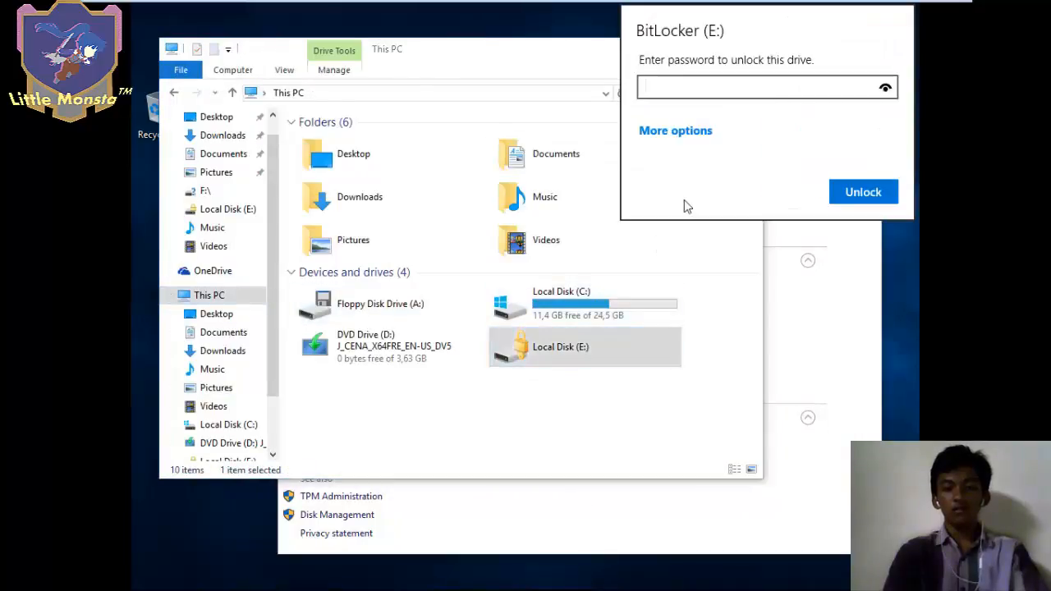
{"action": "left_click", "coordinate": [684, 133]}
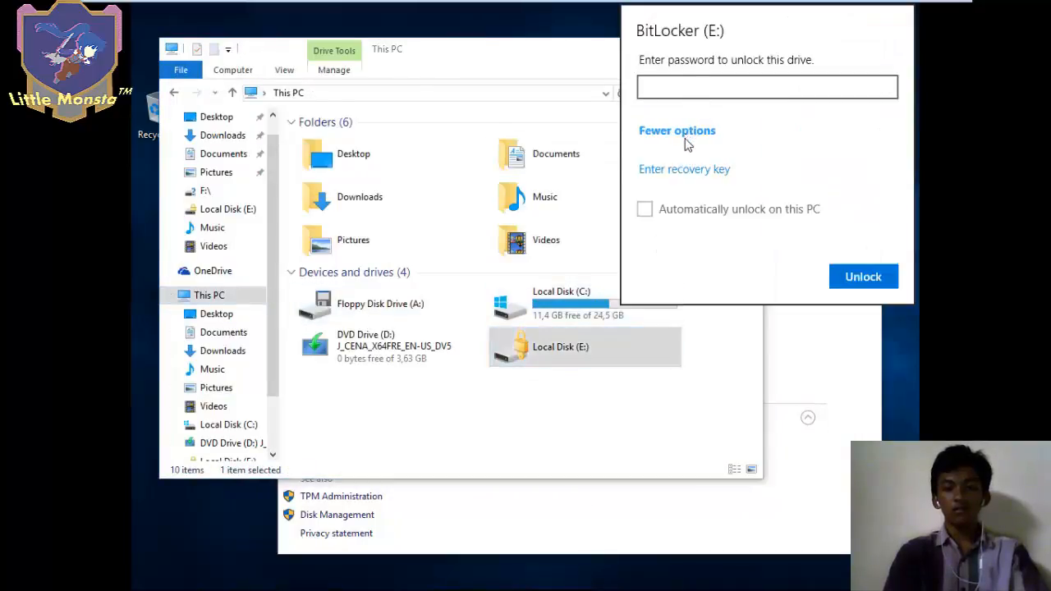
{"action": "left_click", "coordinate": [679, 170]}
{"action": "key", "text": "ctrl+v"}
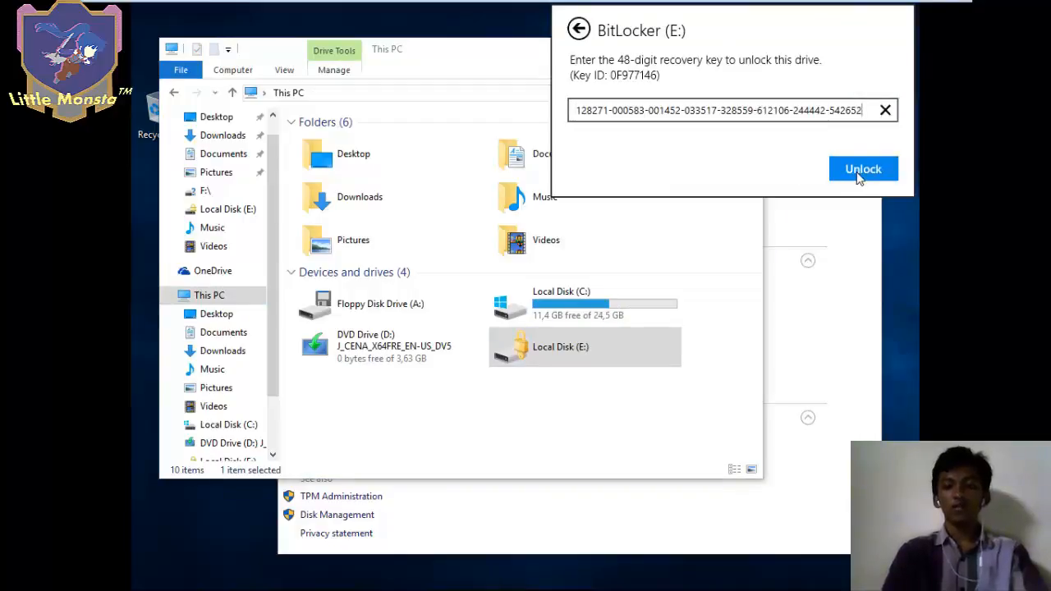
{"action": "left_click", "coordinate": [858, 173]}
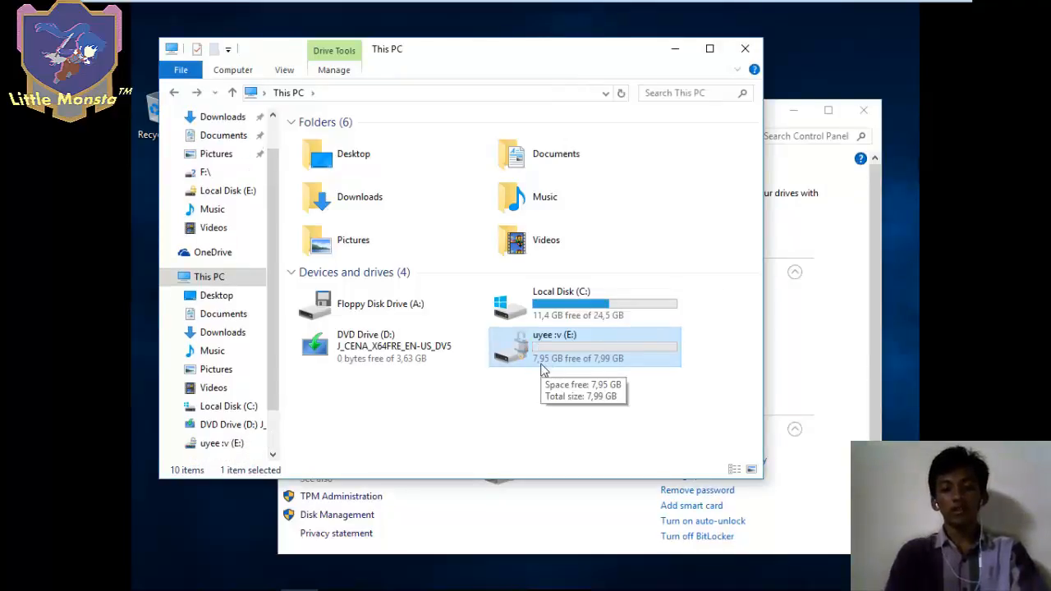
{"action": "left_click", "coordinate": [829, 369]}
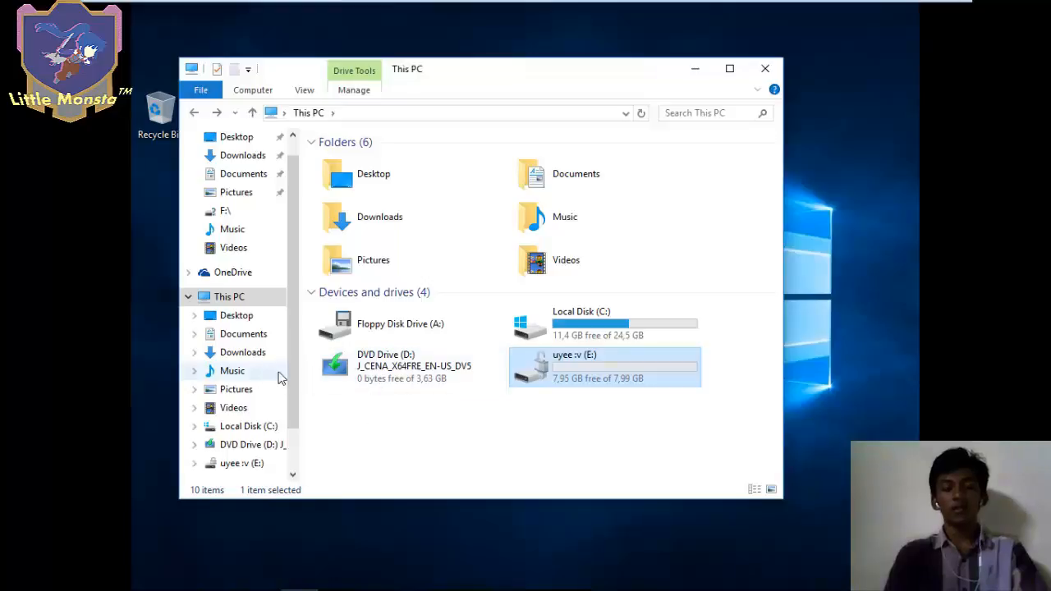
- Add a new folder named 'Little Monsta' in Documents and drag the recovery key text file into it
{"action": "scroll", "coordinate": [250, 208], "scroll_direction": "up", "scroll_amount": 1}
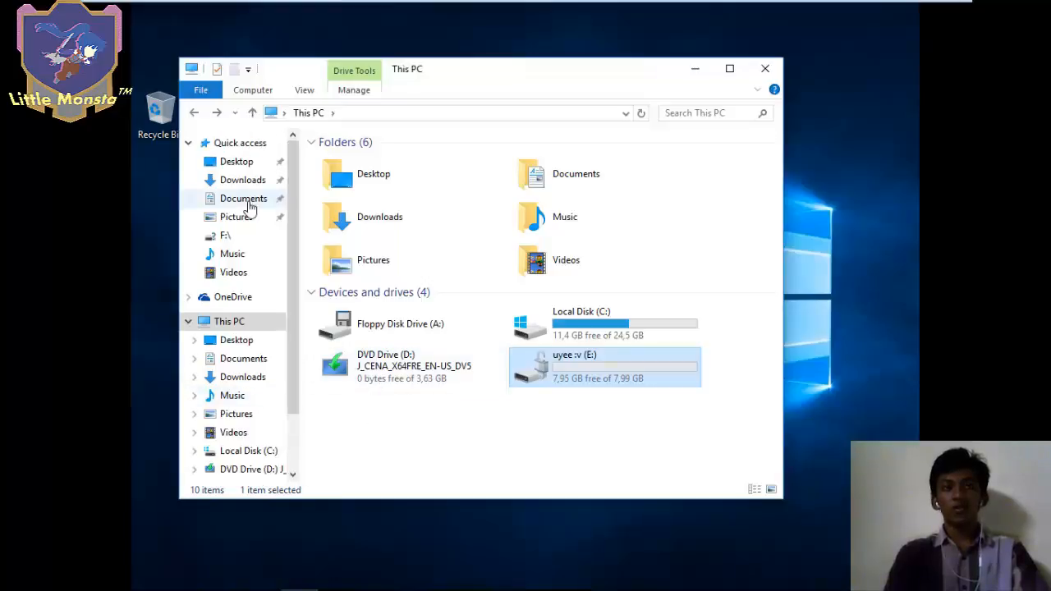
{"action": "left_click", "coordinate": [246, 199]}
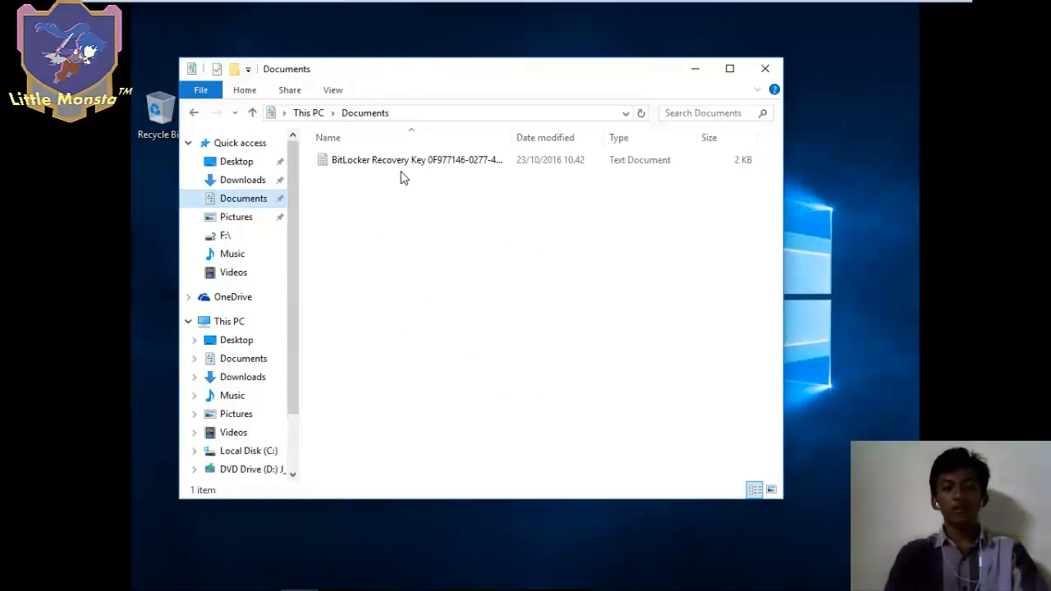
{"action": "right_click", "coordinate": [384, 212]}
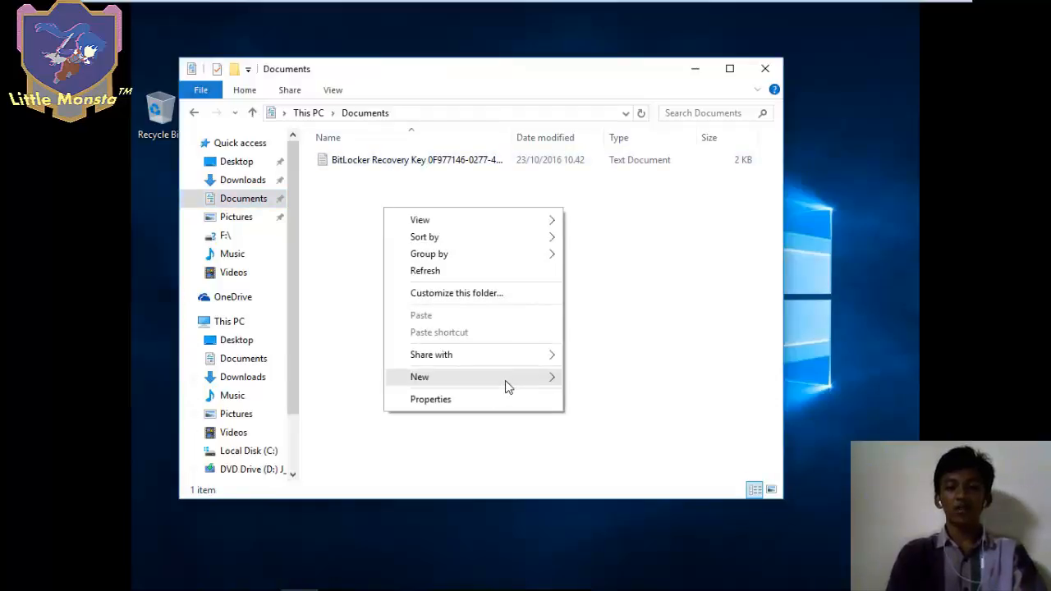
{"action": "mouse_move", "coordinate": [504, 379]}
{"action": "left_click", "coordinate": [630, 379]}
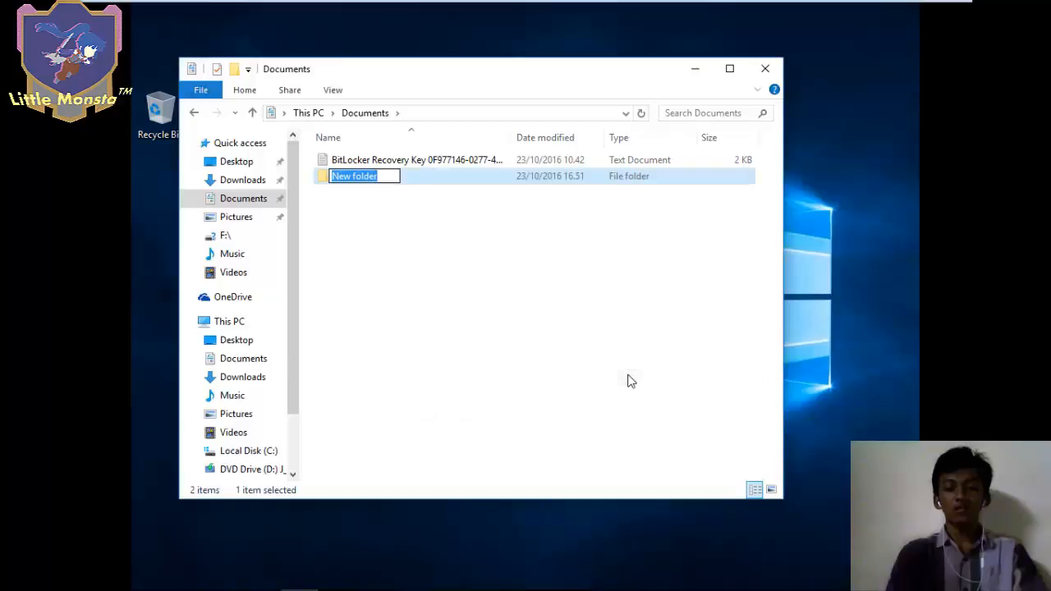
{"action": "type", "text": "Little "}
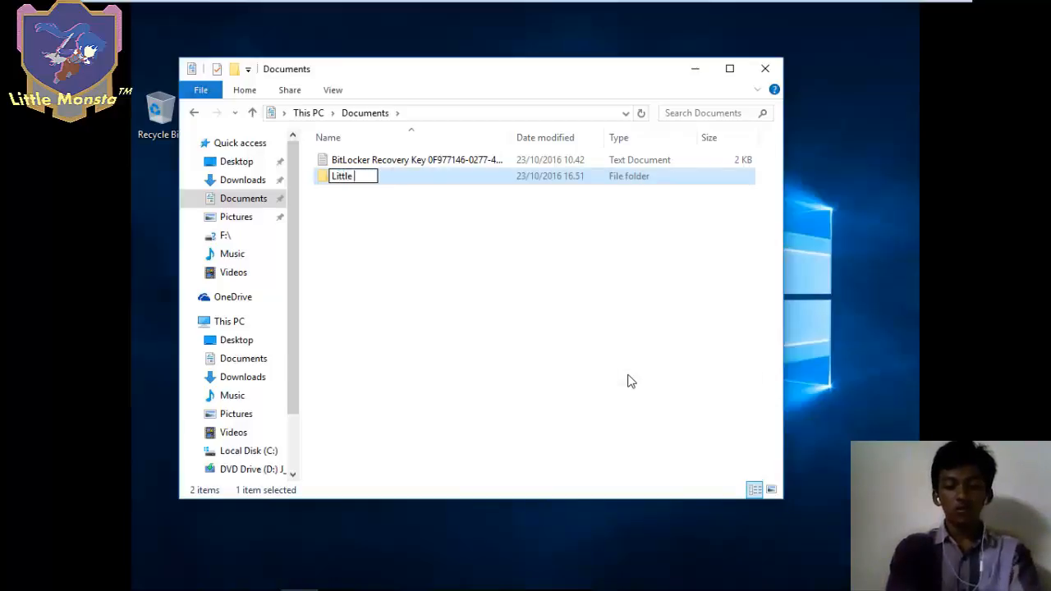
{"action": "type", "text": "Monsta"}
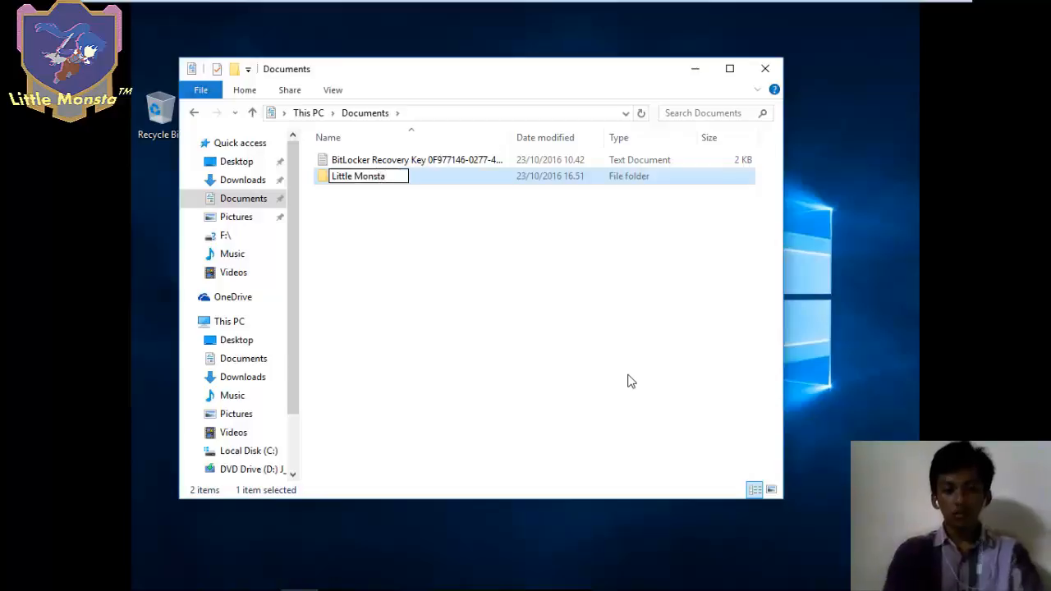
{"action": "key", "text": "Return"}
{"action": "left_click", "coordinate": [436, 161]}
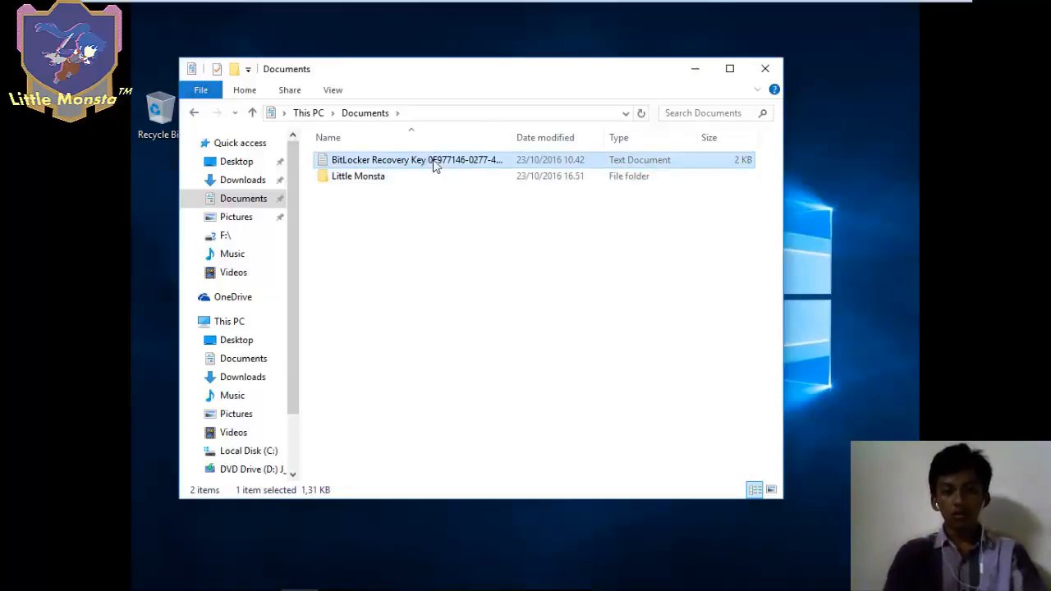
{"action": "left_click_drag", "start_coordinate": [436, 162], "coordinate": [446, 177]}
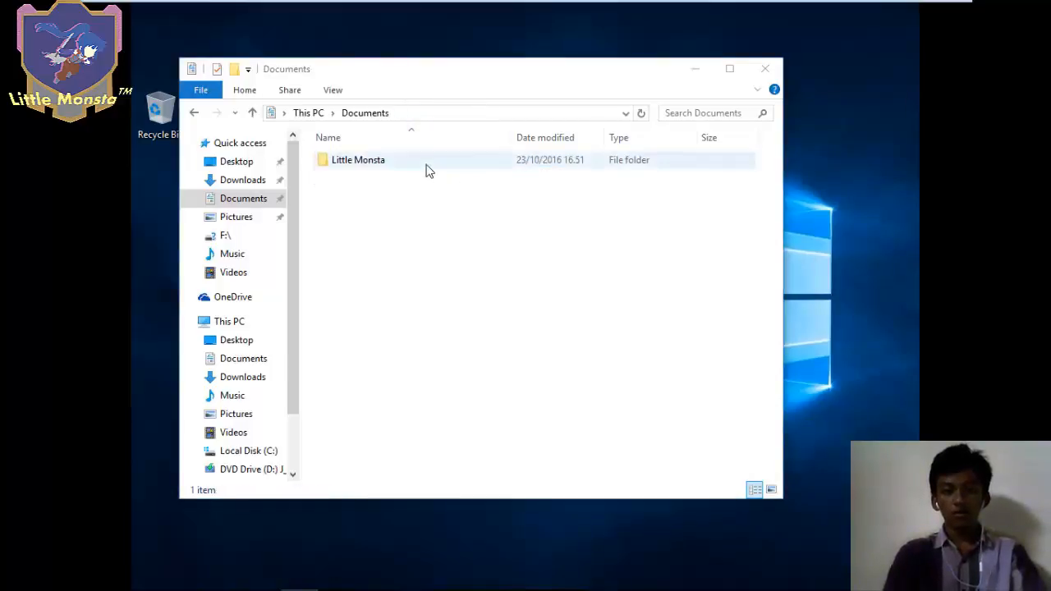
- Check the key file is inside Little Monsta, then tick Encrypt contents to secure data in its Advanced Attributes
{"action": "double_click", "coordinate": [427, 166]}
{"action": "left_click", "coordinate": [194, 112]}
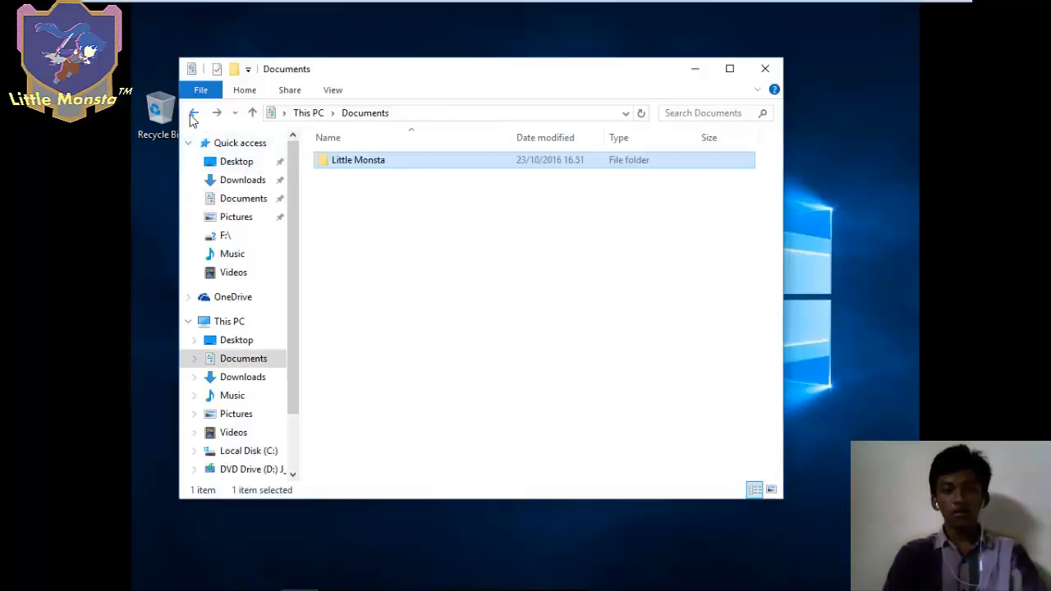
{"action": "right_click", "coordinate": [370, 174]}
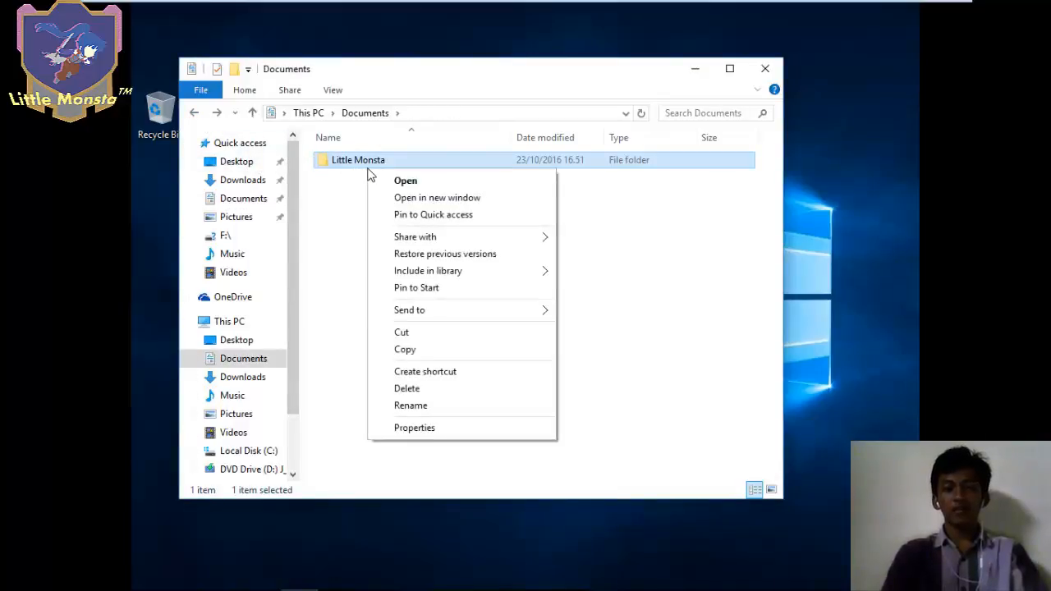
{"action": "left_click", "coordinate": [422, 428]}
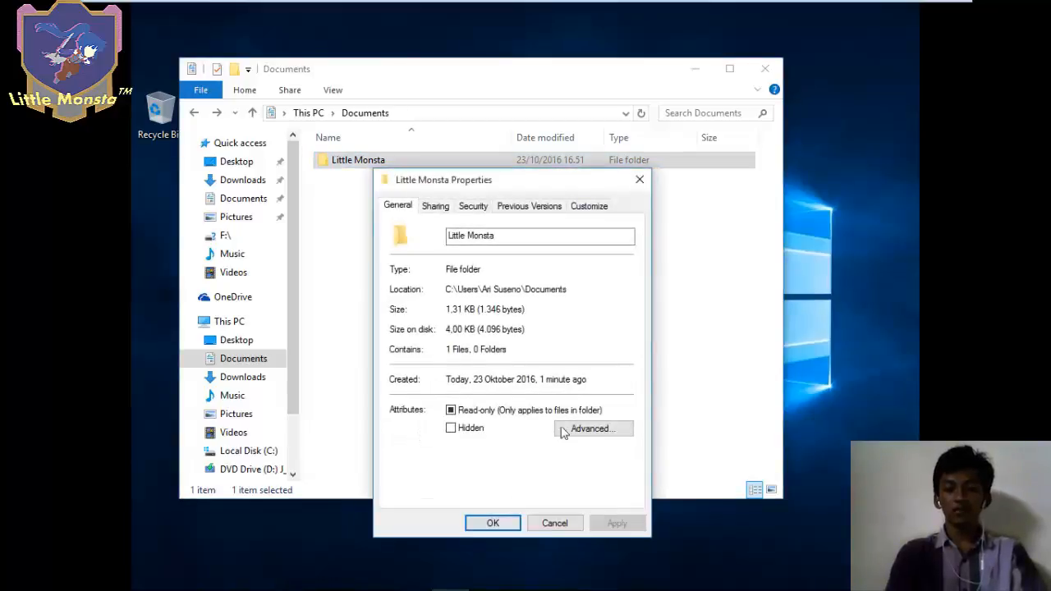
{"action": "left_click", "coordinate": [592, 428]}
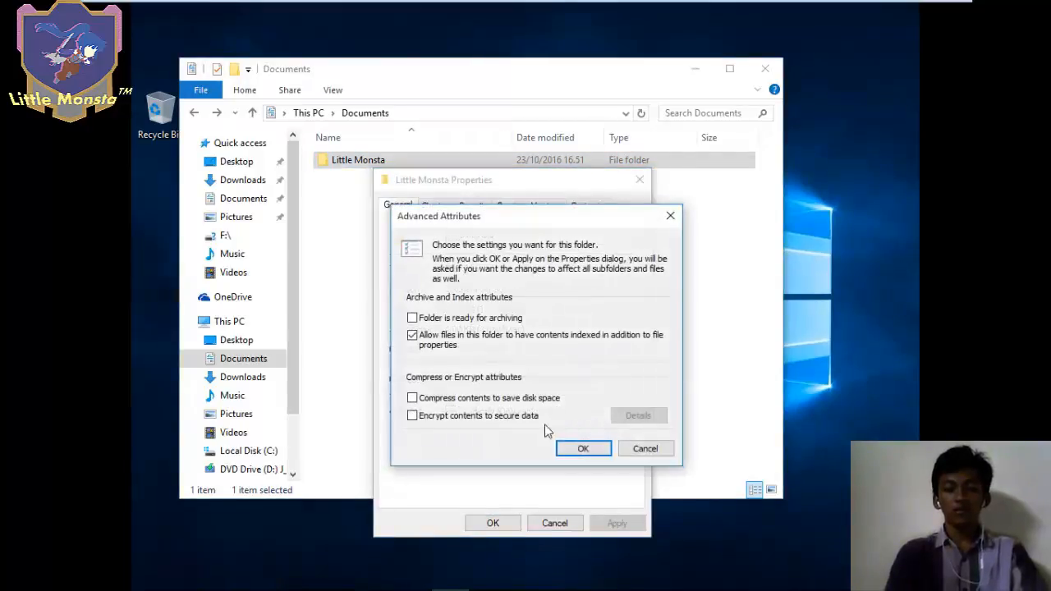
{"action": "left_click", "coordinate": [497, 422]}
{"action": "left_click", "coordinate": [585, 449]}
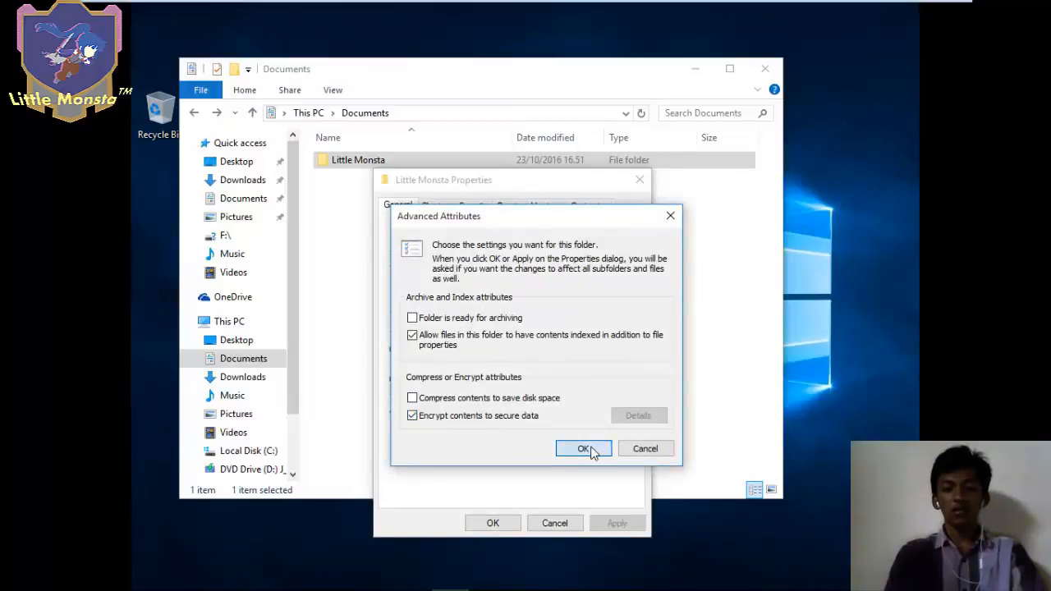
- Apply the encryption to Little Monsta and all its subfolders and files
{"action": "left_click", "coordinate": [495, 524]}
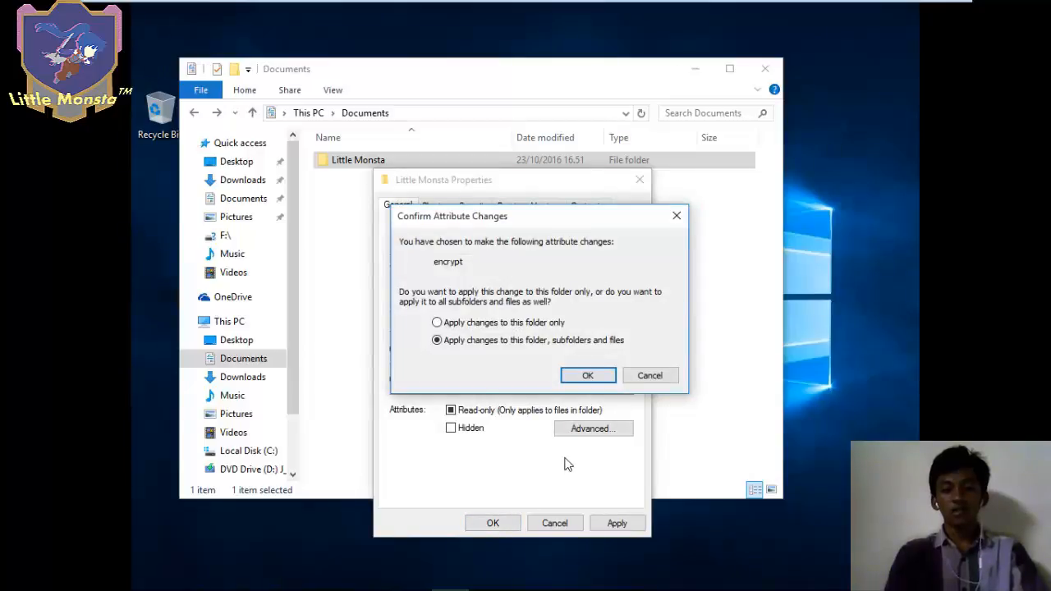
{"action": "left_click", "coordinate": [469, 325]}
{"action": "left_click", "coordinate": [470, 342]}
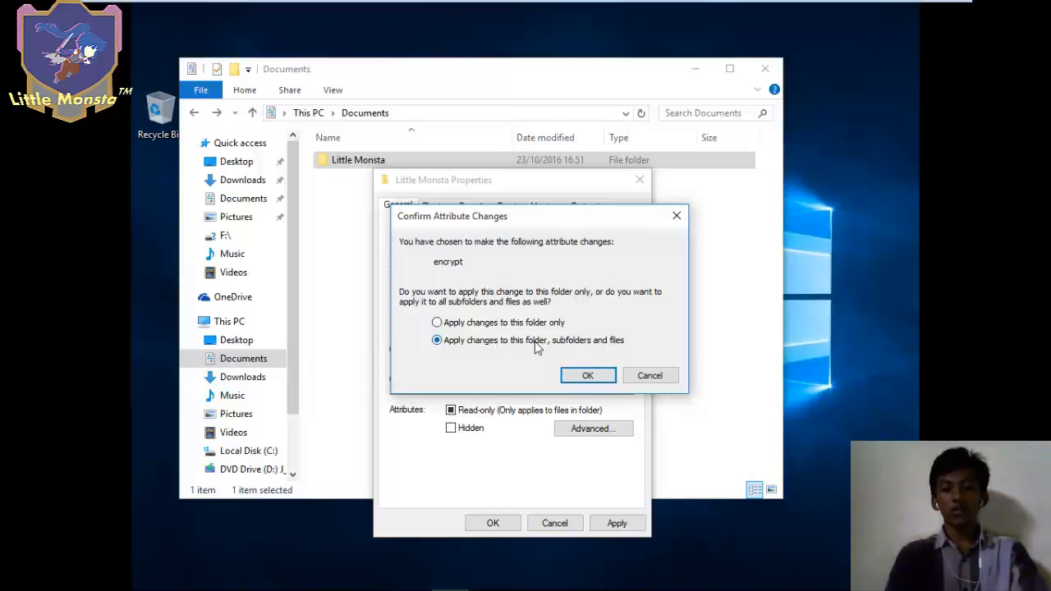
{"action": "left_click", "coordinate": [587, 376]}
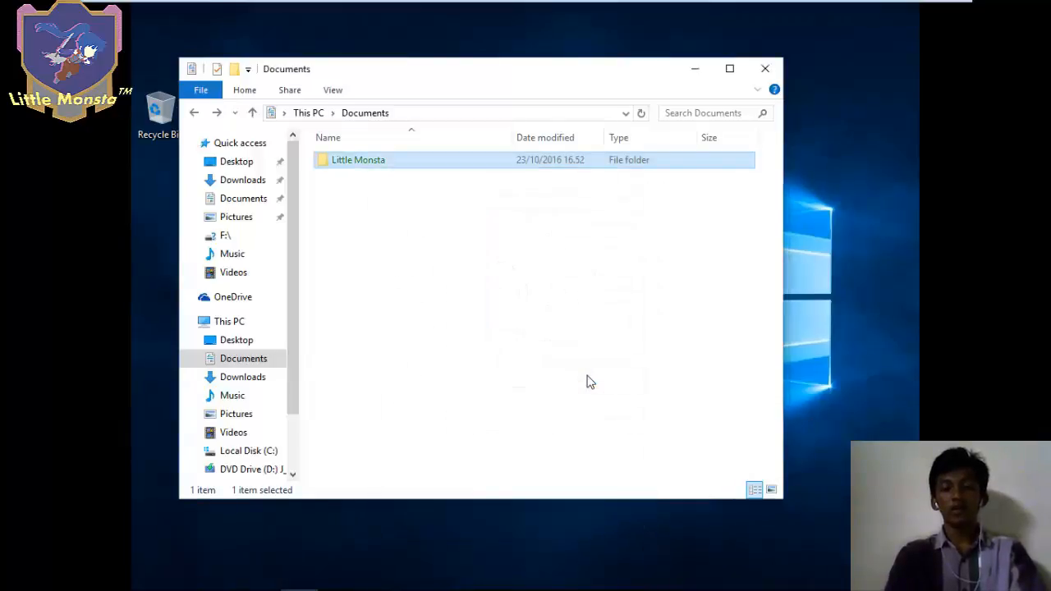
{"action": "double_click", "coordinate": [414, 171]}
{"action": "double_click", "coordinate": [411, 166]}
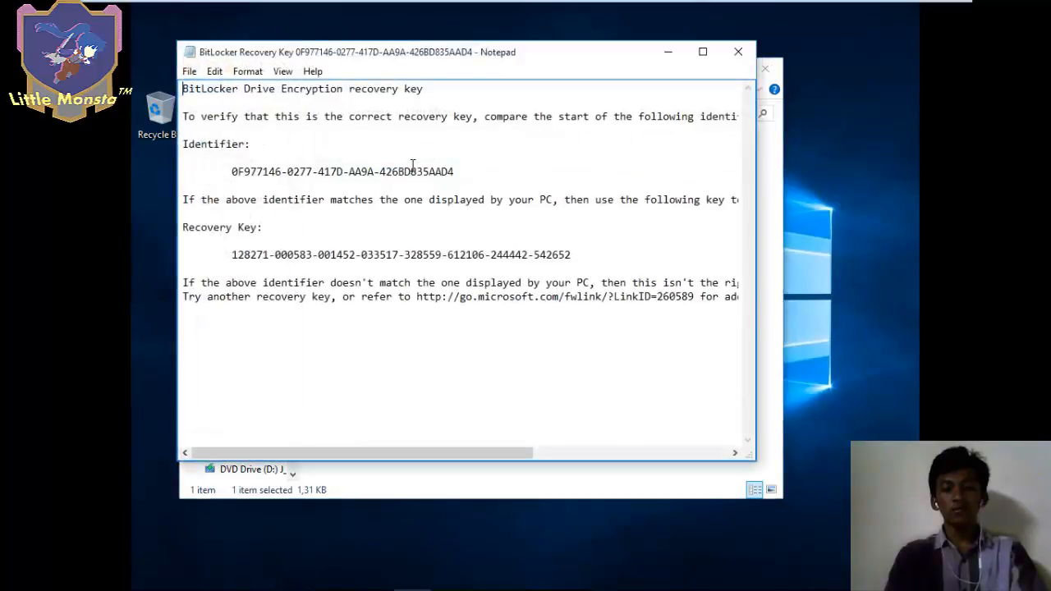
{"action": "left_click", "coordinate": [738, 51]}
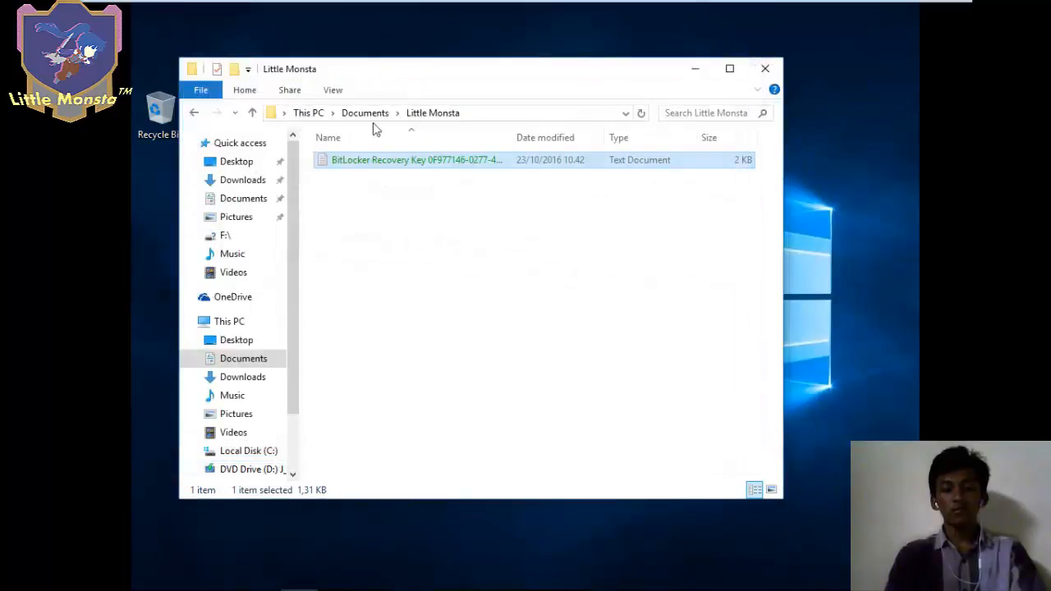
{"action": "left_click", "coordinate": [192, 113]}
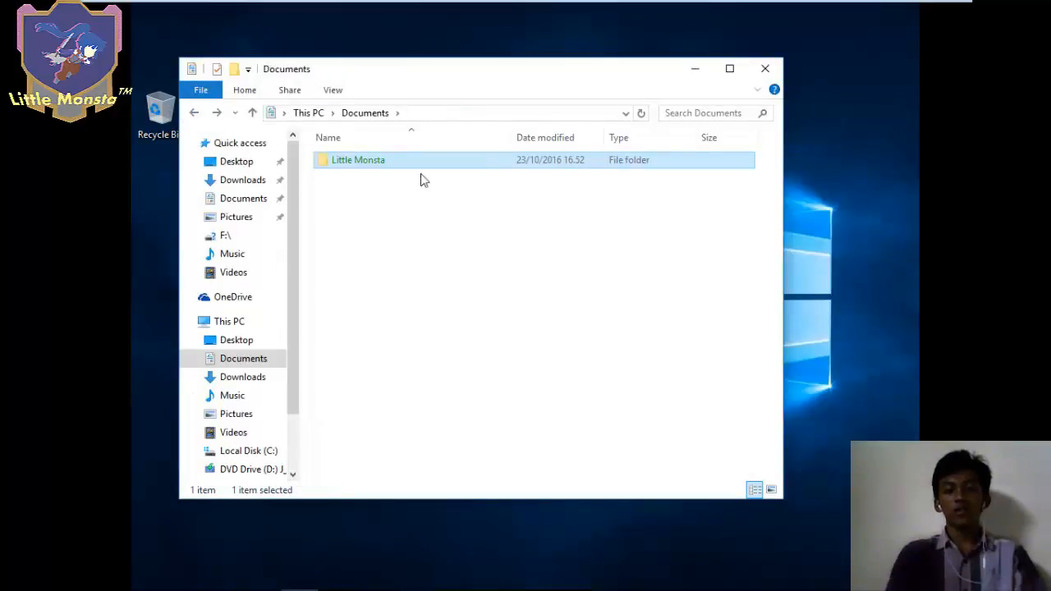
- Reach Control Panel's Manage your file encryption certificates wizard via Start search 'cont' and pass its introduction
{"action": "left_click", "coordinate": [144, 588]}
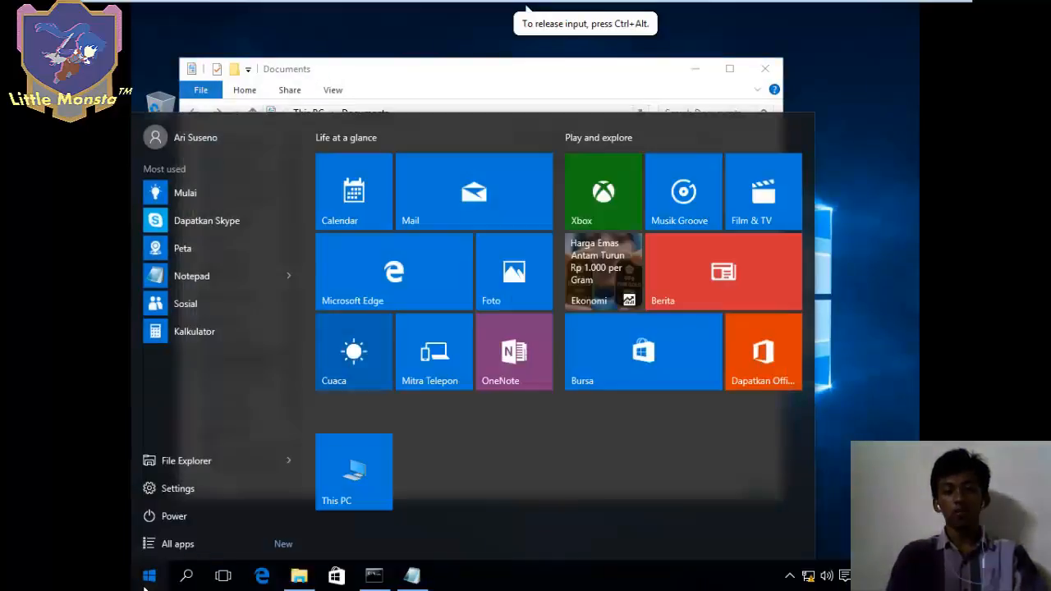
{"action": "type", "text": "cont"}
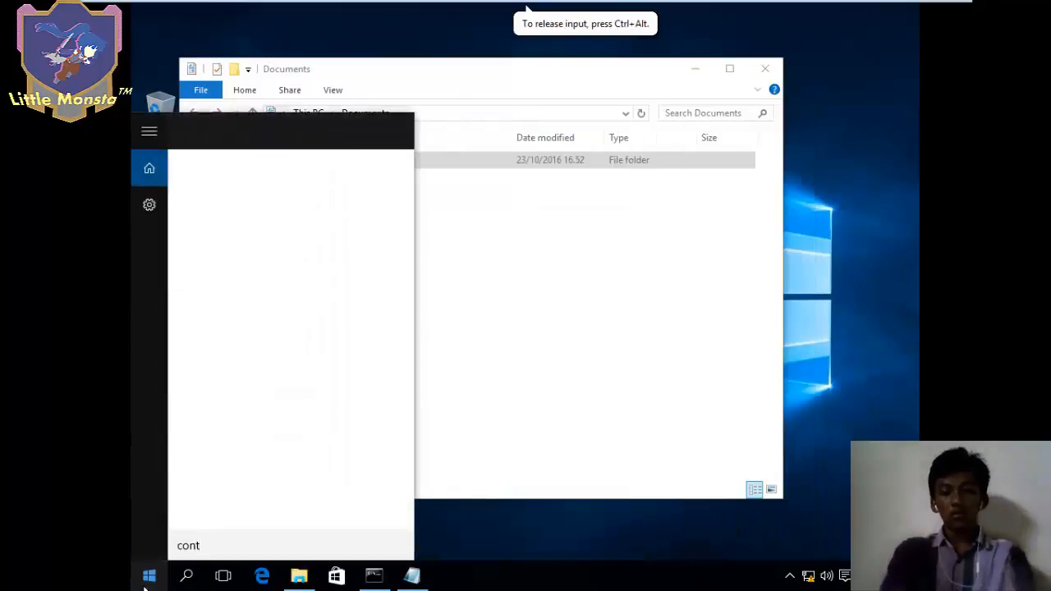
{"action": "left_click", "coordinate": [251, 203]}
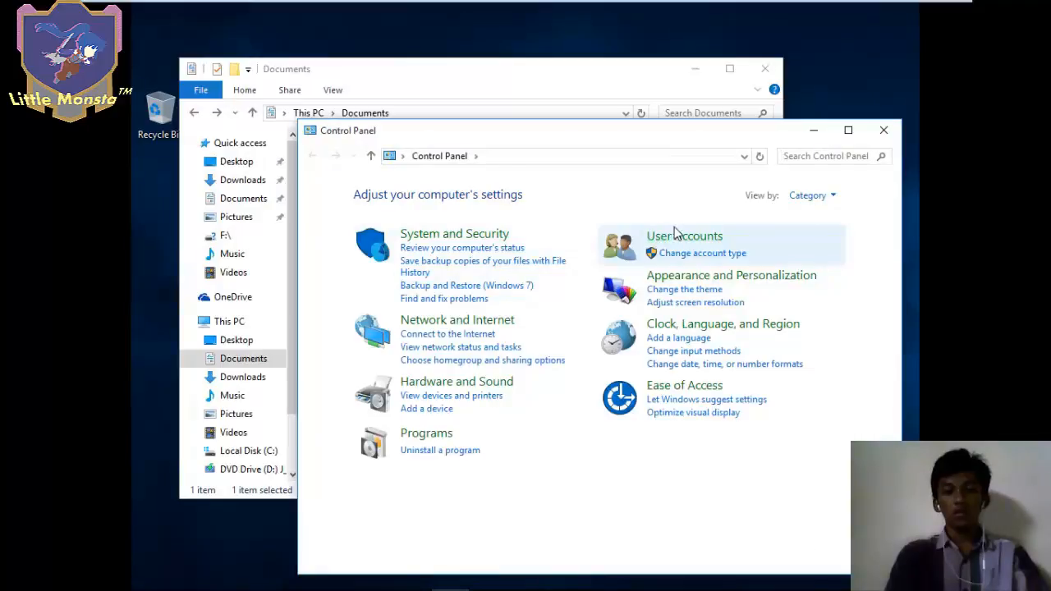
{"action": "left_click", "coordinate": [692, 238]}
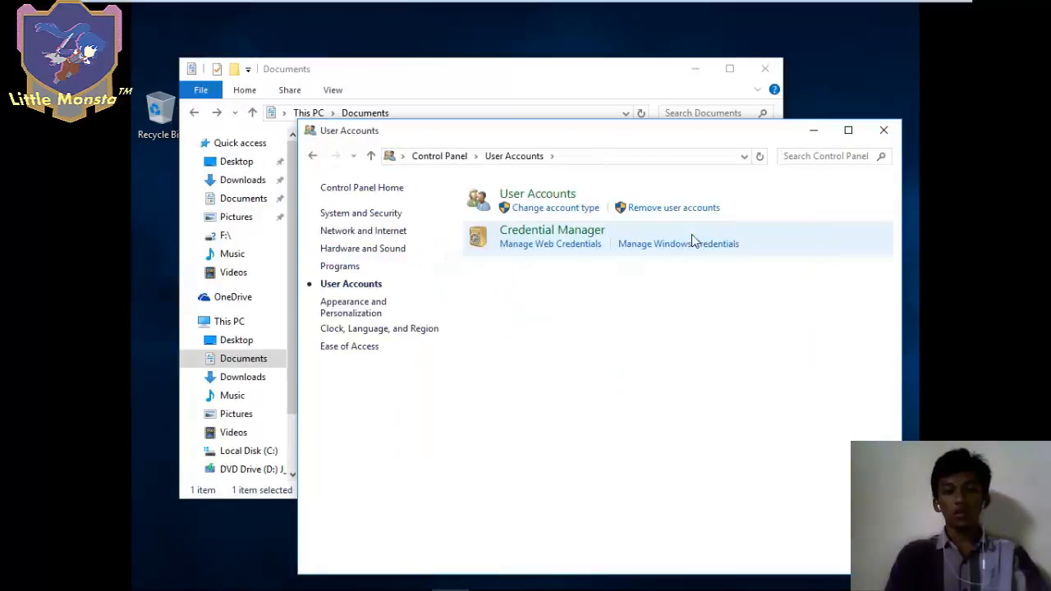
{"action": "left_click", "coordinate": [537, 195]}
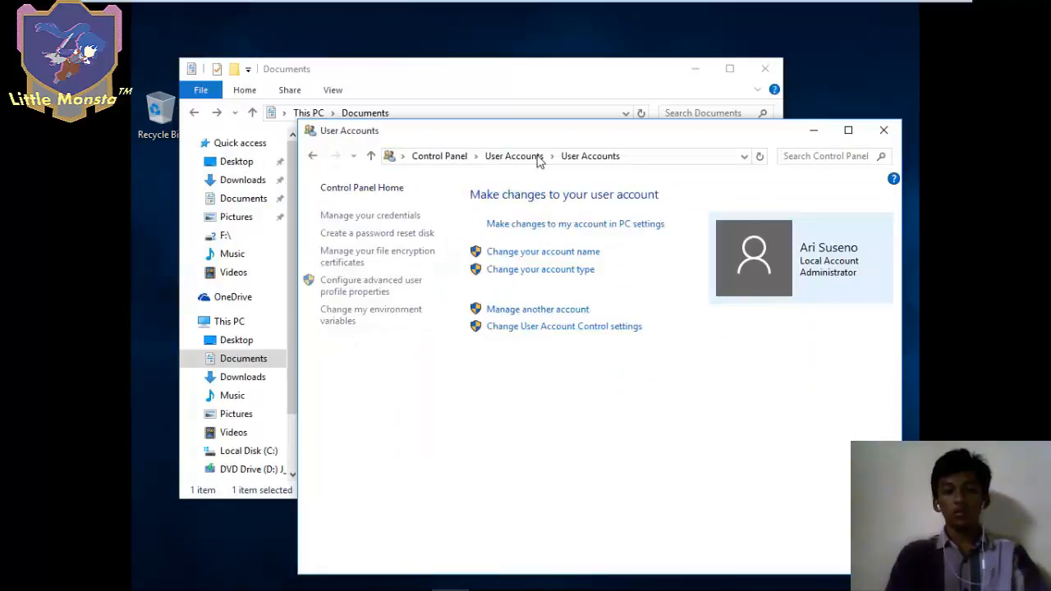
{"action": "left_click", "coordinate": [397, 261]}
{"action": "left_click", "coordinate": [666, 501]}
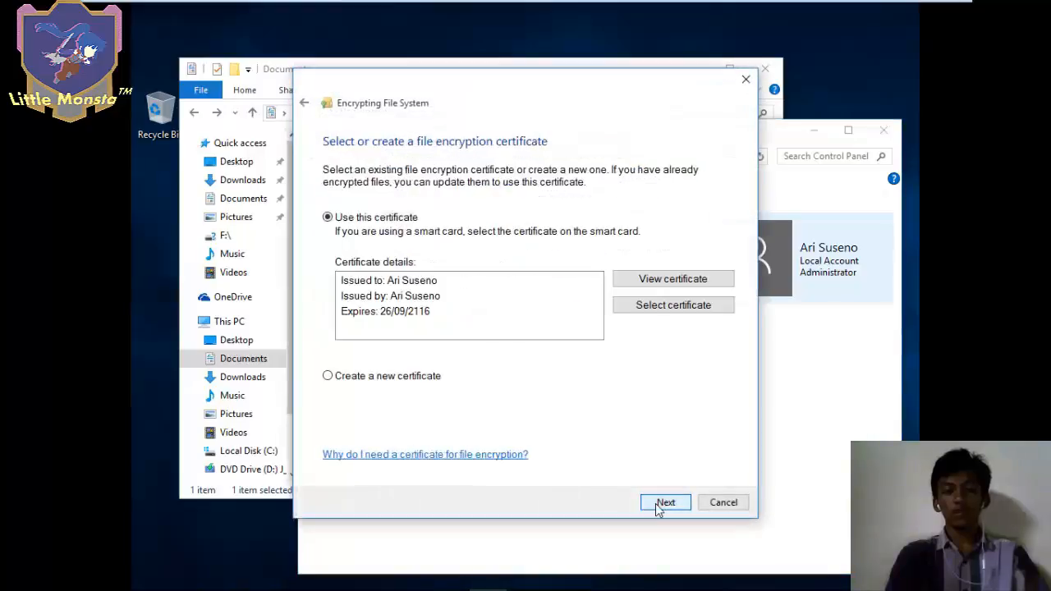
- Choose to create a new self-signed certificate stored on this computer
{"action": "left_click", "coordinate": [410, 380]}
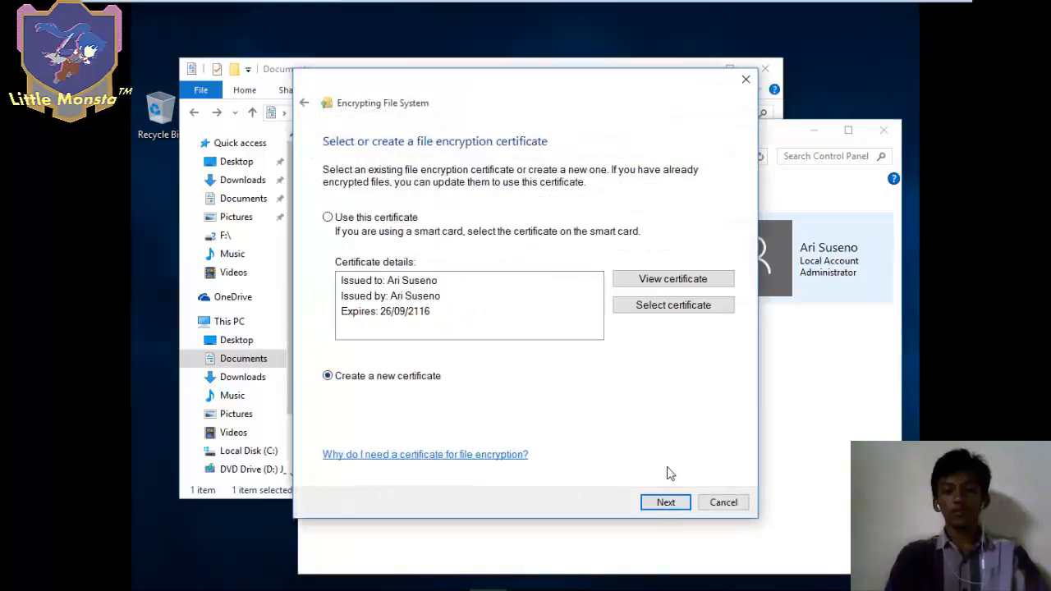
{"action": "left_click", "coordinate": [666, 503]}
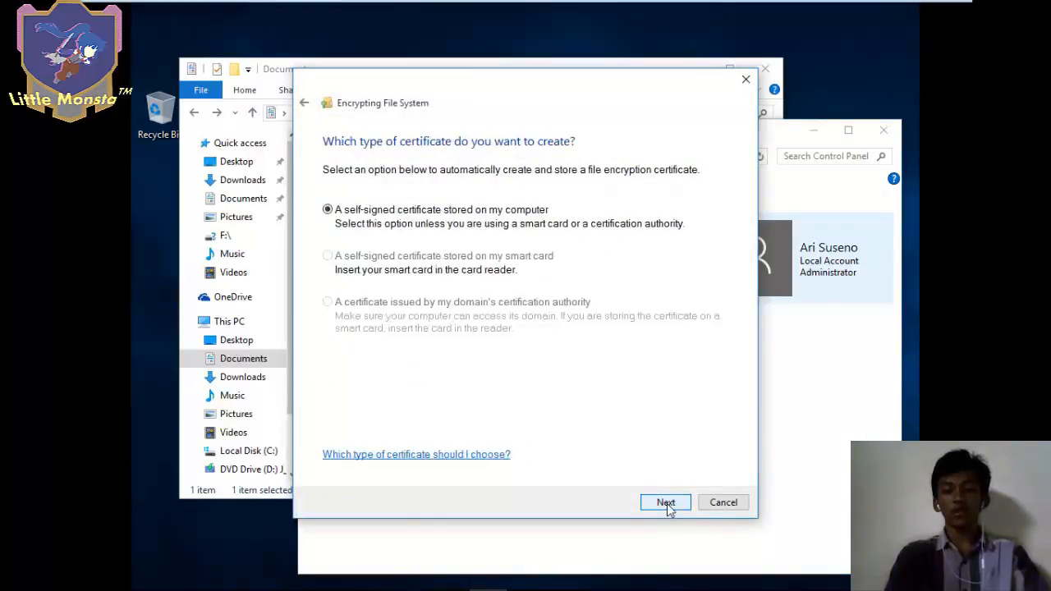
{"action": "left_click", "coordinate": [666, 502]}
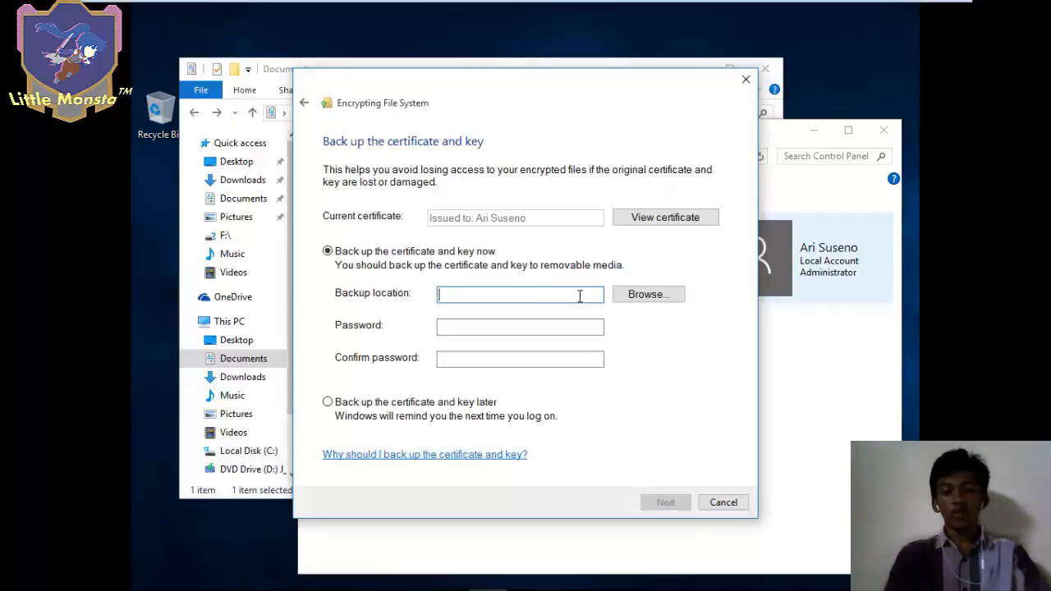
- Back up the certificate to E:\recovery key EFS.pfx, protected by a password entered twice
{"action": "left_click", "coordinate": [634, 297]}
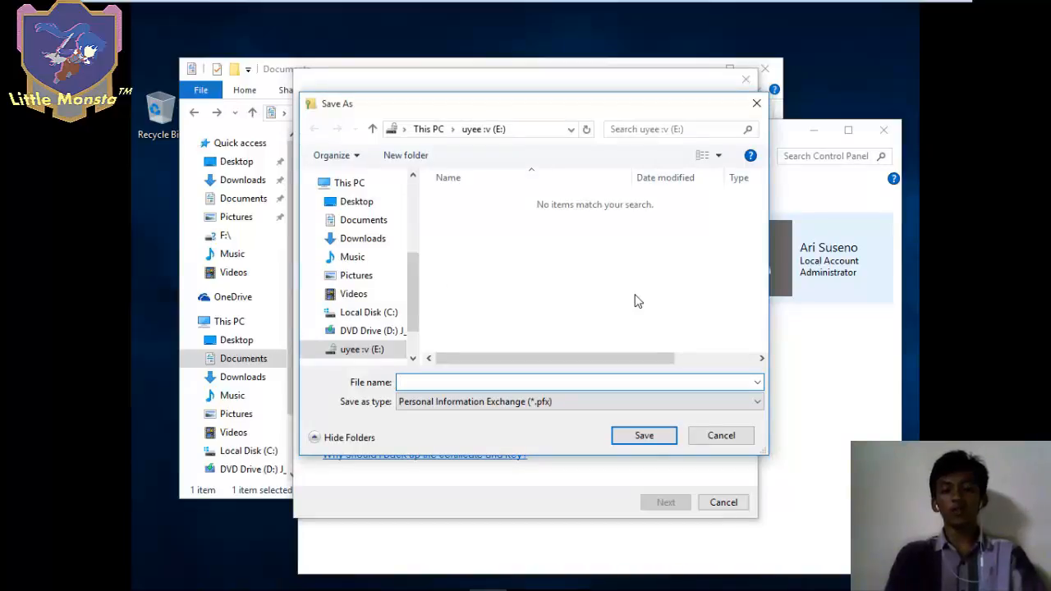
{"action": "key", "text": "ctrl+v"}
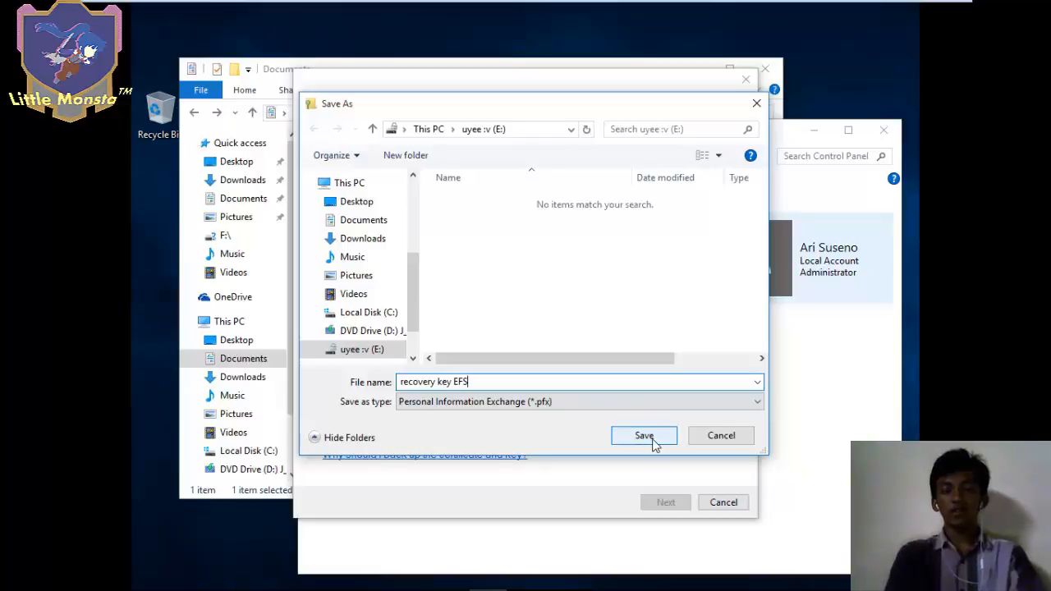
{"action": "left_click", "coordinate": [645, 437]}
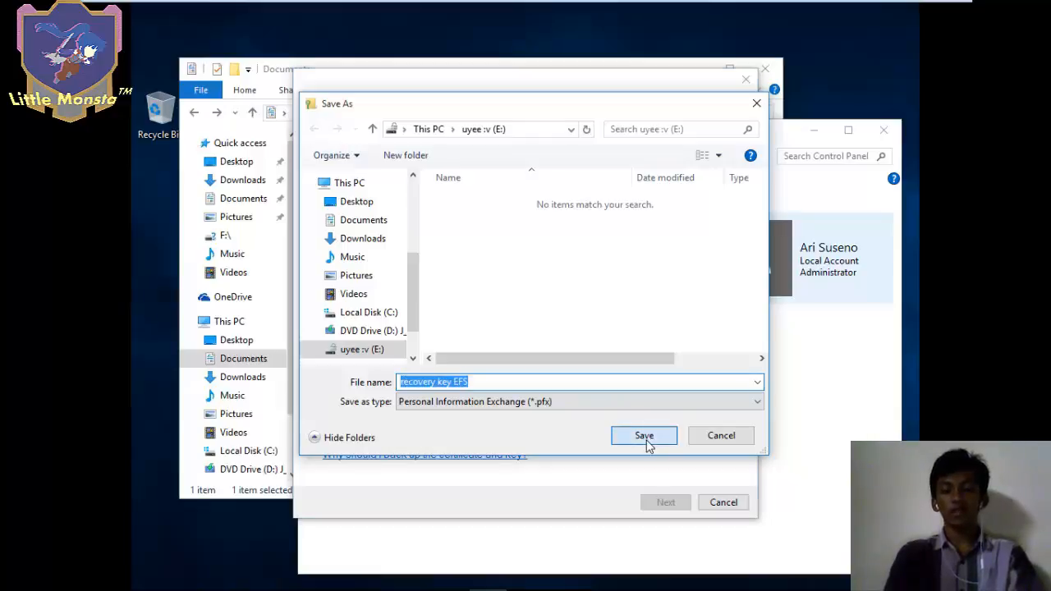
{"action": "left_click", "coordinate": [465, 328]}
{"action": "type", "text": "123456789"}
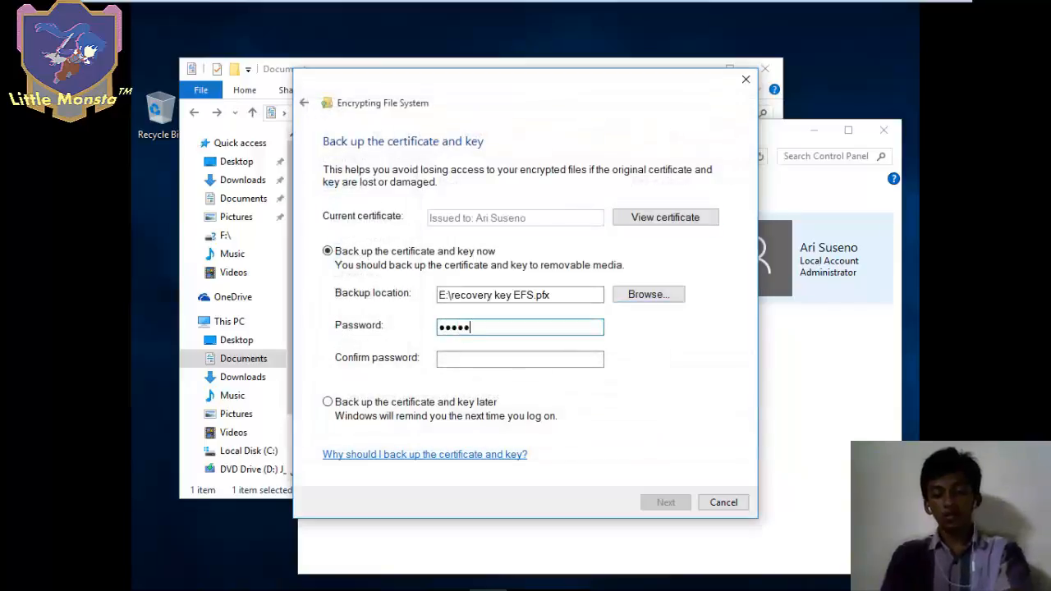
{"action": "left_click", "coordinate": [466, 357]}
{"action": "type", "text": "123"}
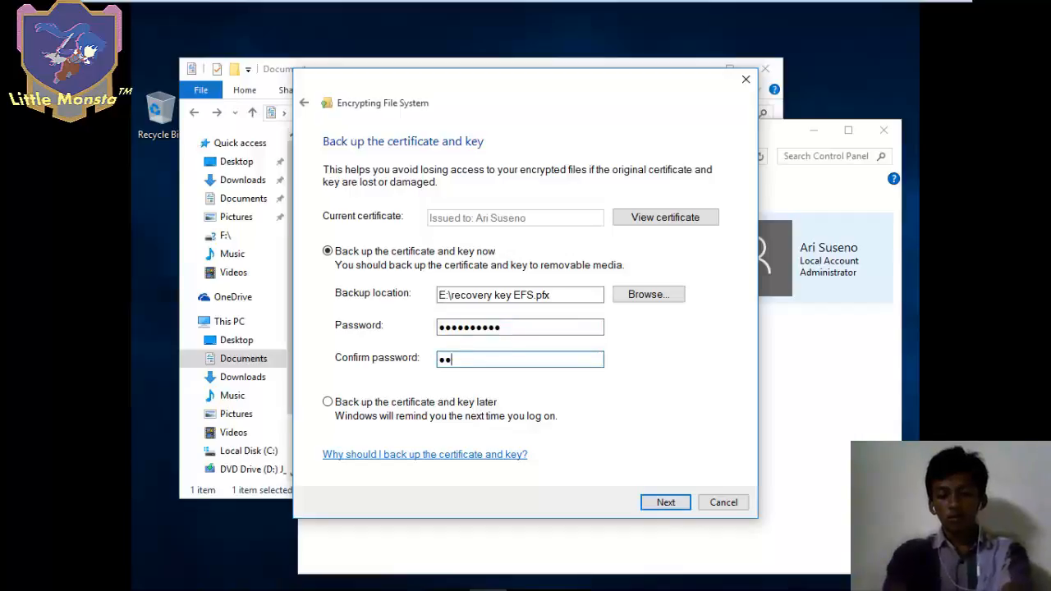
{"action": "type", "text": "4567890"}
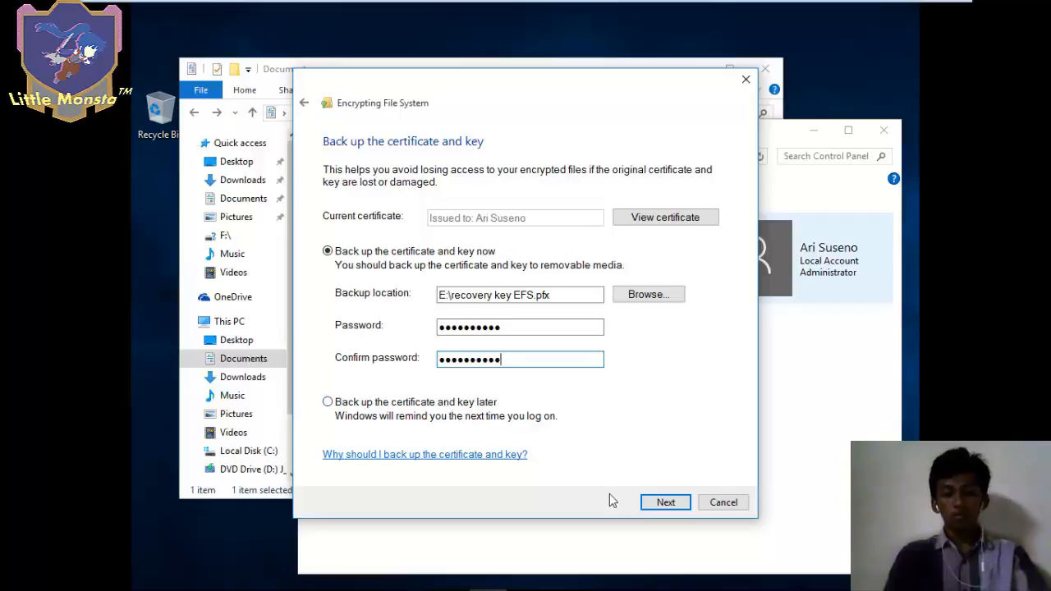
{"action": "left_click", "coordinate": [672, 504]}
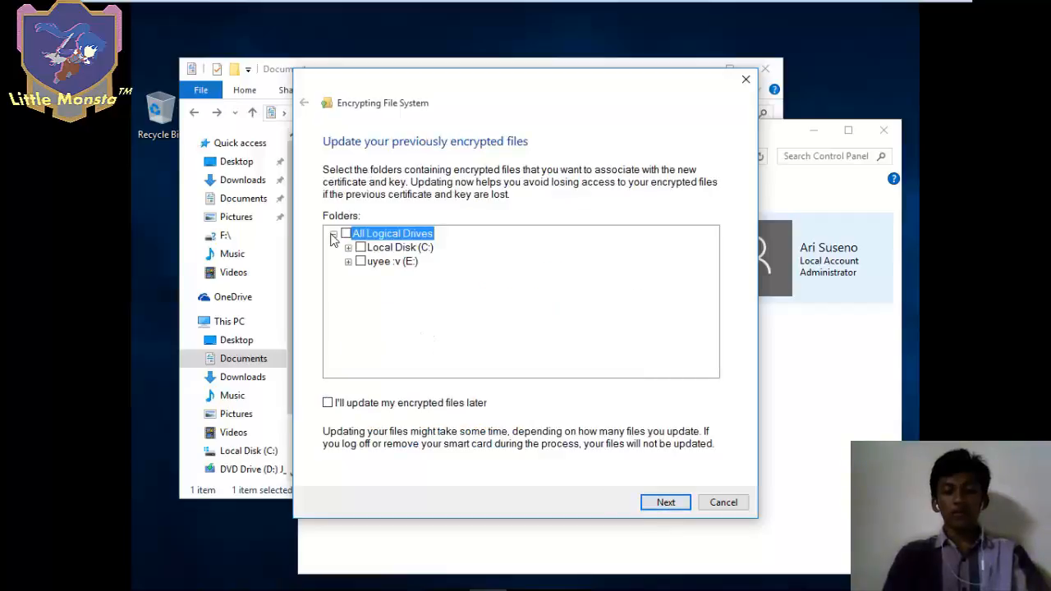
- Expand Local Disk (C:) > Users > owner profile > Documents, and update Little Monsta to the new certificate
{"action": "left_click", "coordinate": [348, 247]}
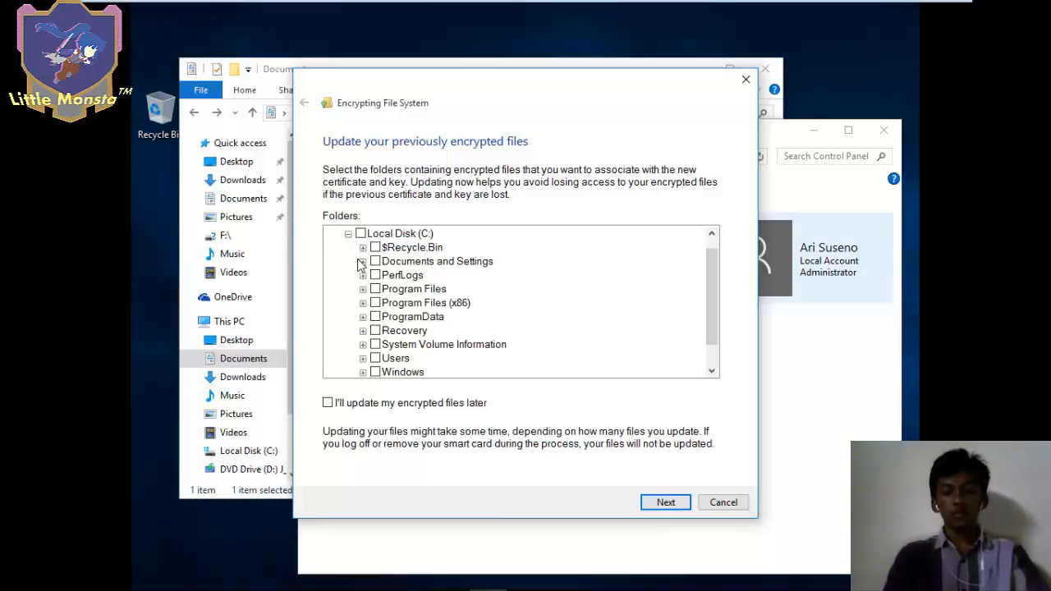
{"action": "scroll", "coordinate": [361, 264], "scroll_direction": "down", "scroll_amount": 1}
{"action": "left_click", "coordinate": [362, 337]}
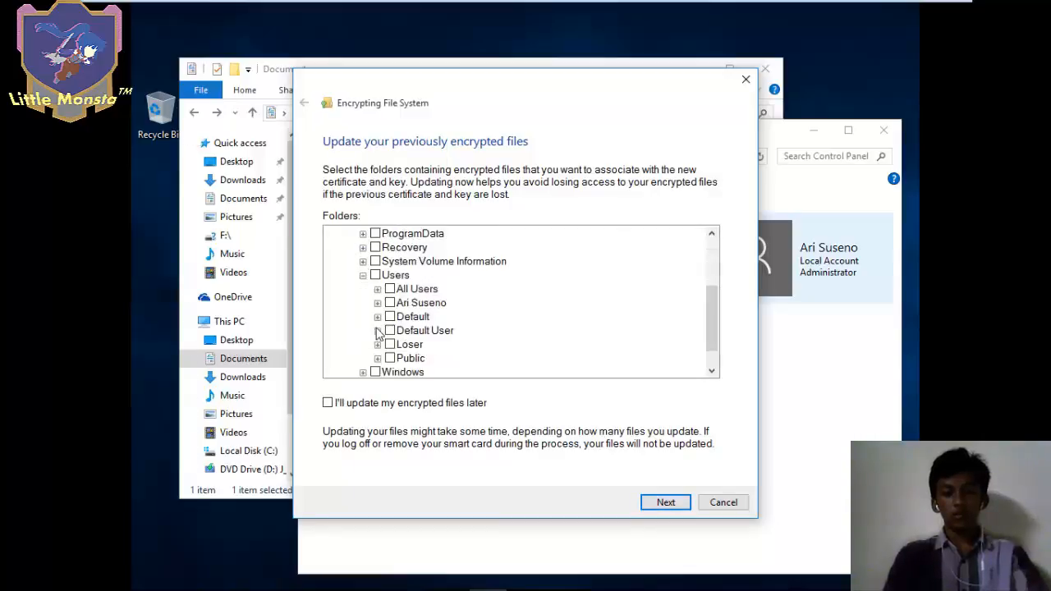
{"action": "left_click", "coordinate": [377, 303]}
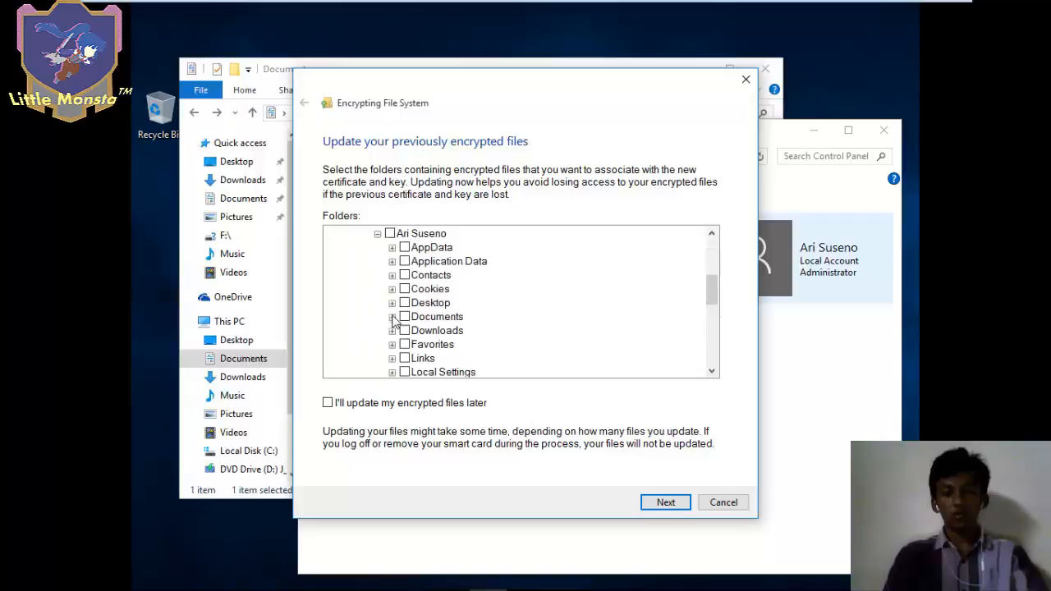
{"action": "left_click", "coordinate": [392, 317]}
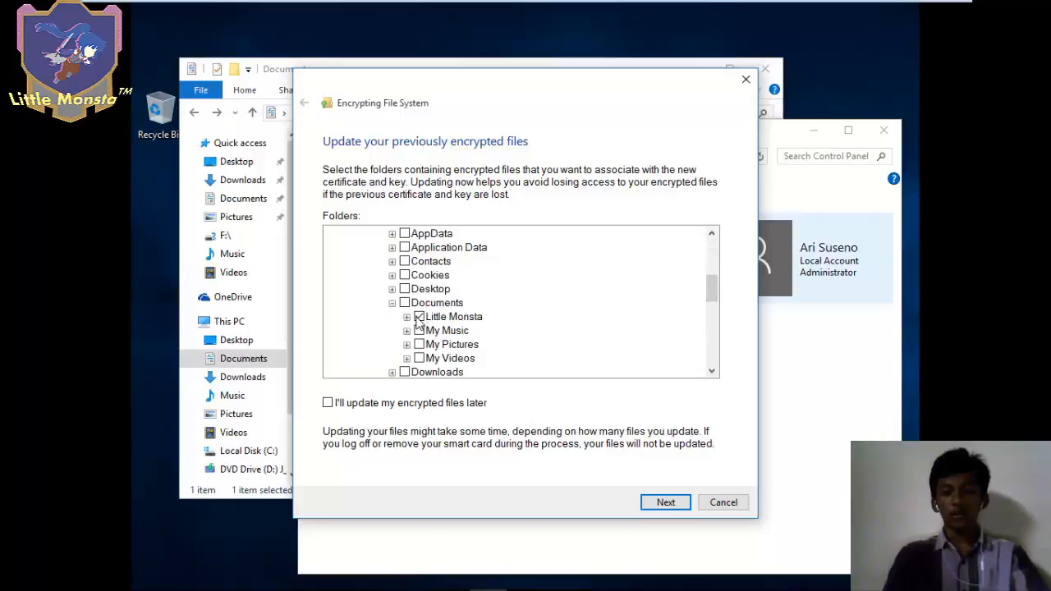
{"action": "left_click", "coordinate": [669, 502]}
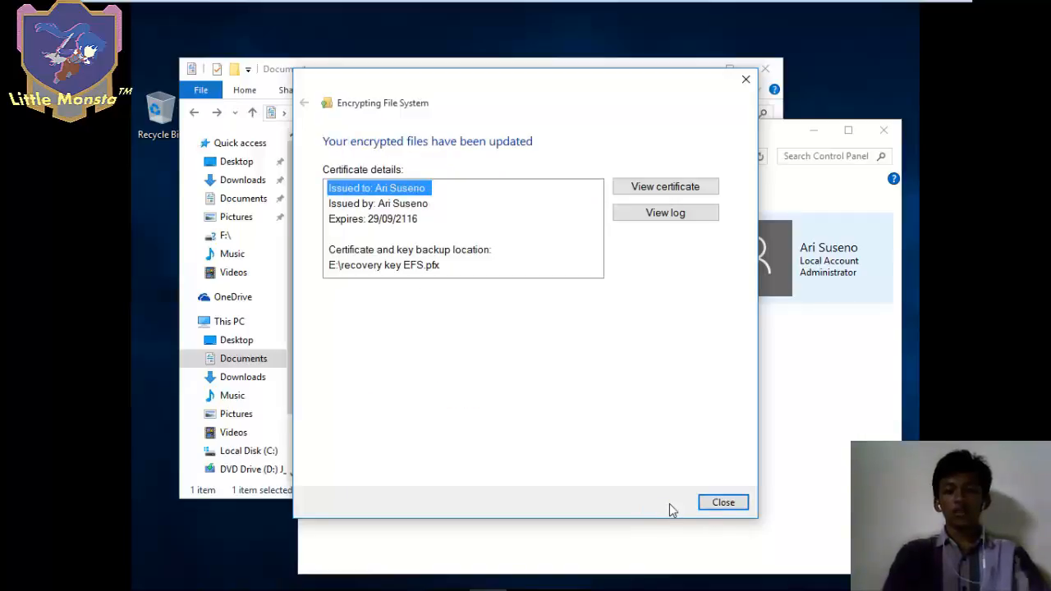
- Close the wizard and User Accounts, then open and close the recovery key file from Documents\Little Monsta
{"action": "left_click", "coordinate": [723, 504]}
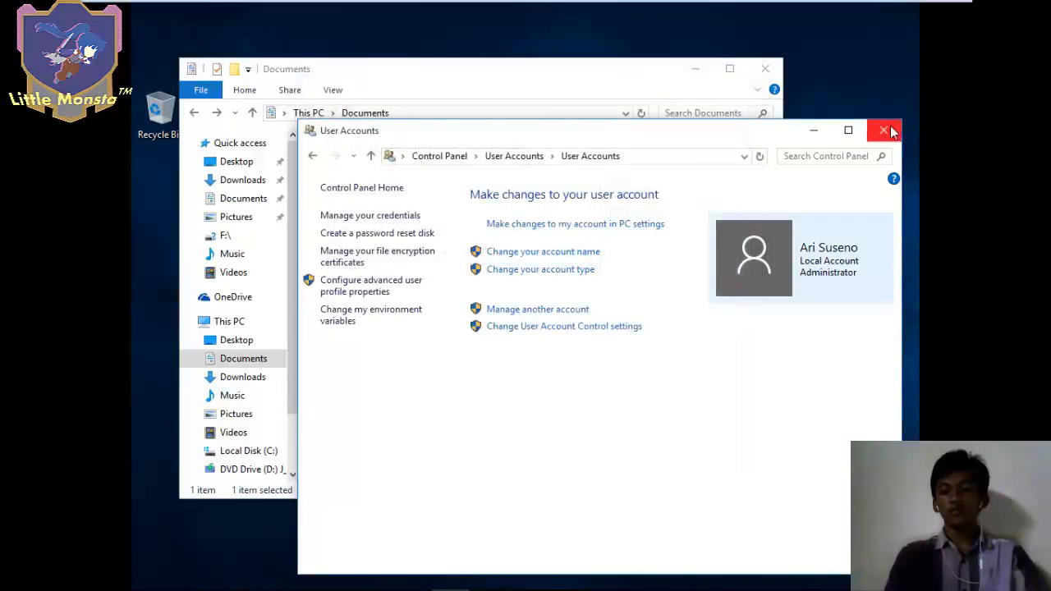
{"action": "left_click", "coordinate": [883, 131]}
{"action": "key", "text": "super+e"}
{"action": "left_click", "coordinate": [266, 219]}
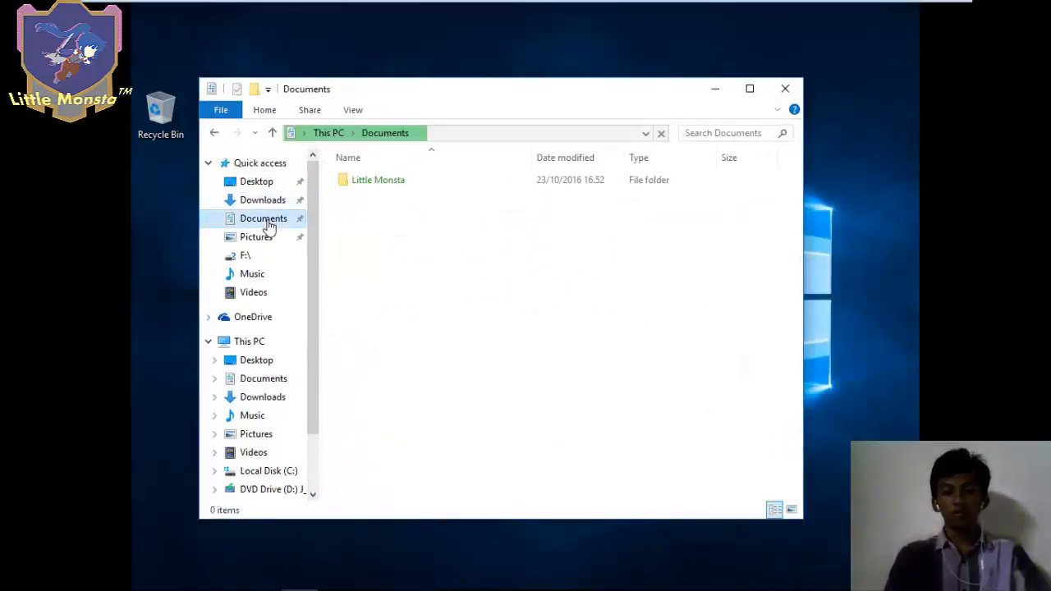
{"action": "double_click", "coordinate": [384, 186]}
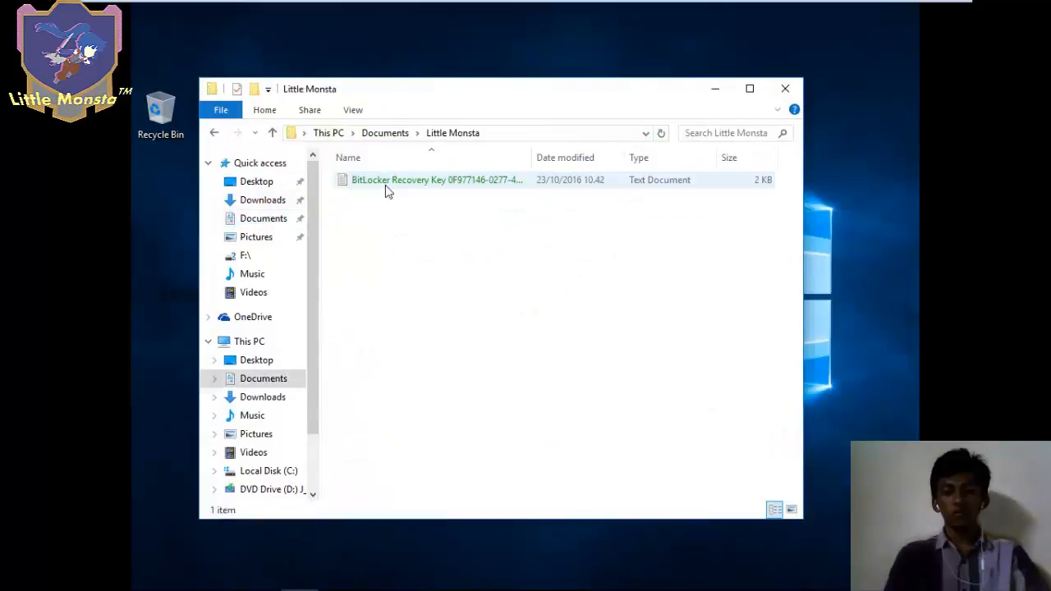
{"action": "left_click", "coordinate": [387, 189]}
{"action": "double_click", "coordinate": [387, 189]}
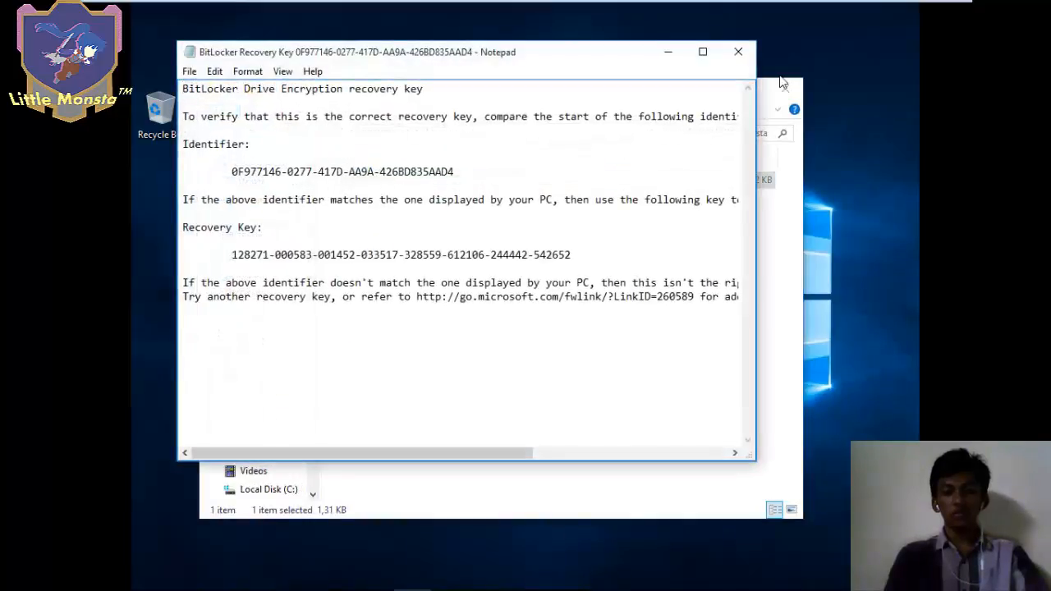
{"action": "left_click", "coordinate": [727, 51]}
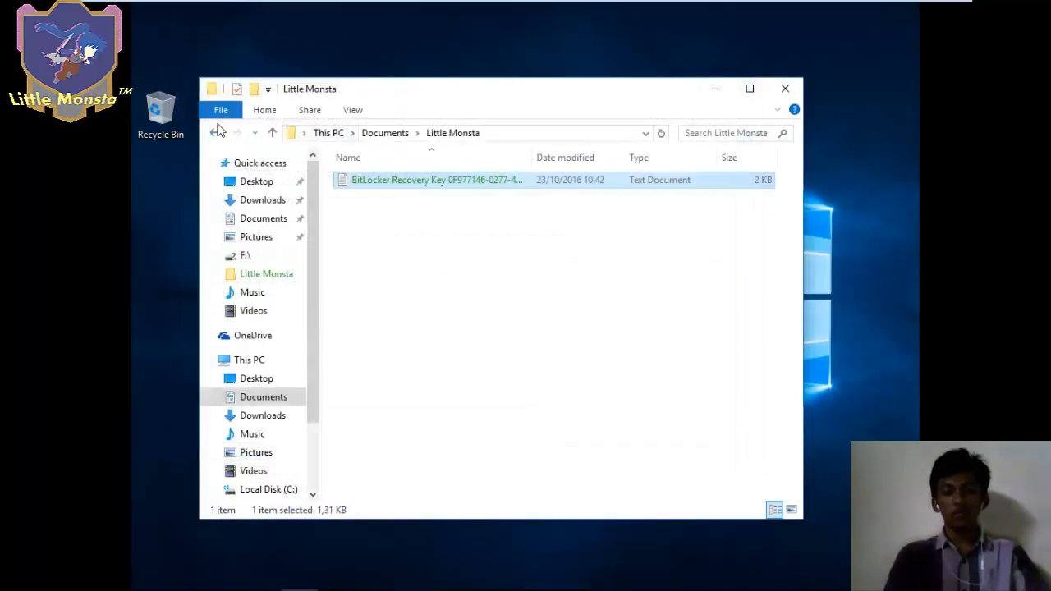
- Reopen the recovery key file from Little Monsta once more, then close Notepad and File Explorer
{"action": "left_click", "coordinate": [215, 132]}
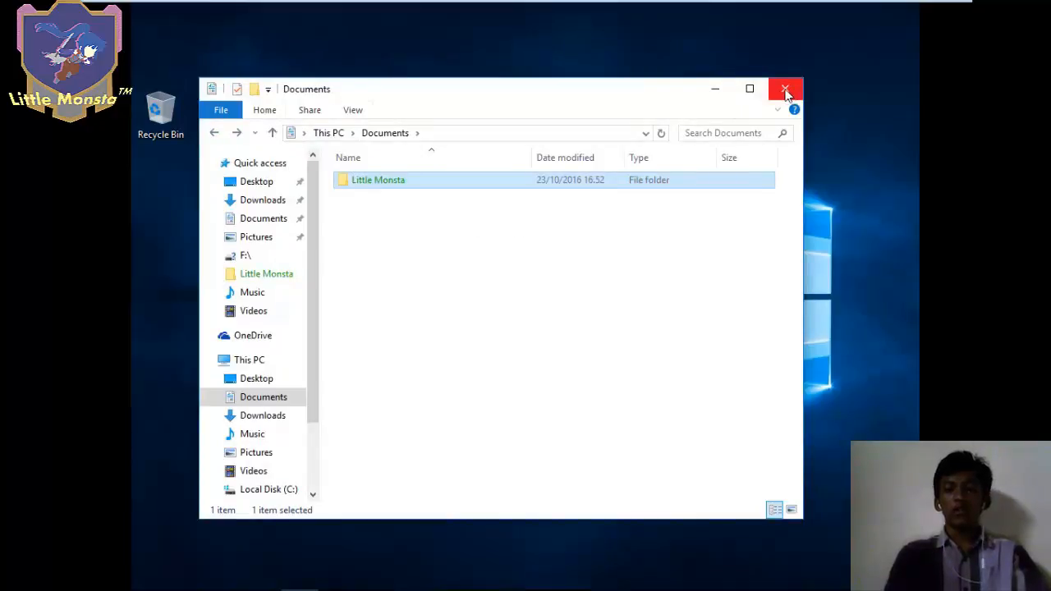
{"action": "double_click", "coordinate": [561, 175]}
{"action": "double_click", "coordinate": [502, 179]}
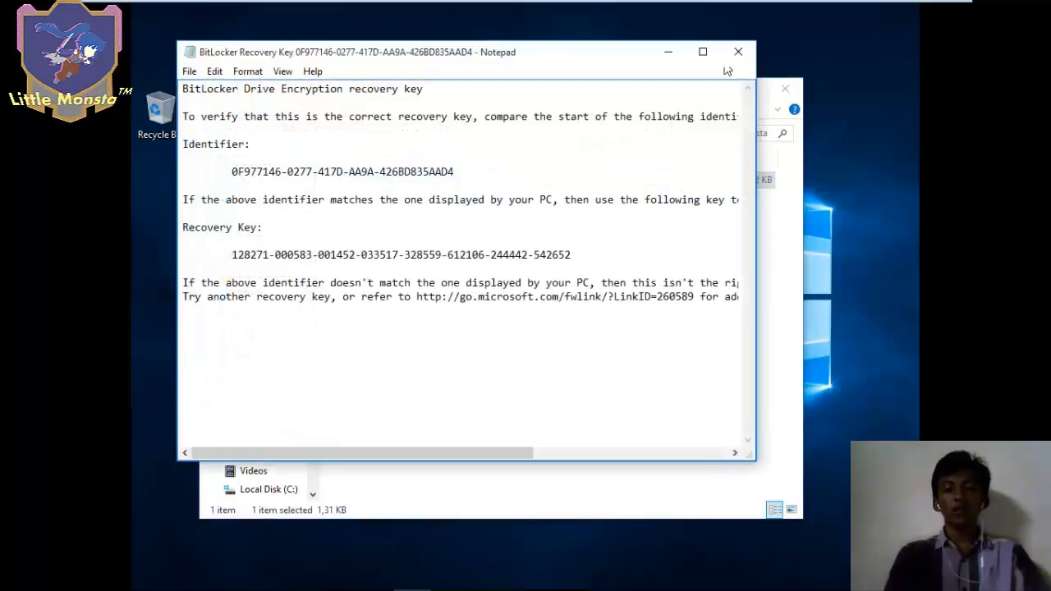
{"action": "left_click", "coordinate": [738, 52]}
{"action": "left_click", "coordinate": [789, 89]}
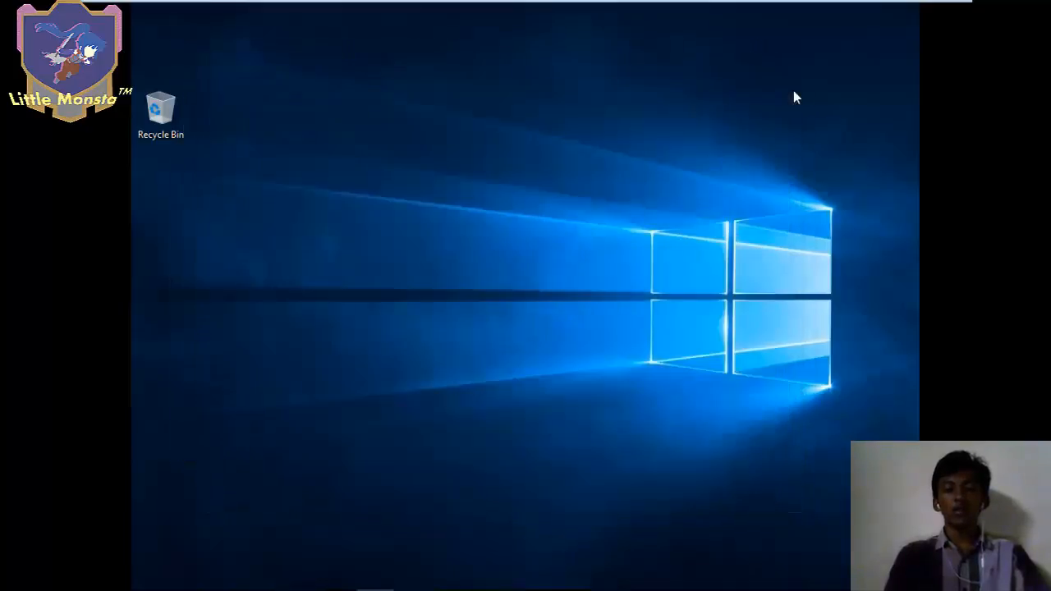
- Switch from the current account to the second user via the Start menu and sign in to its desktop
{"action": "mouse_move", "coordinate": [209, 589]}
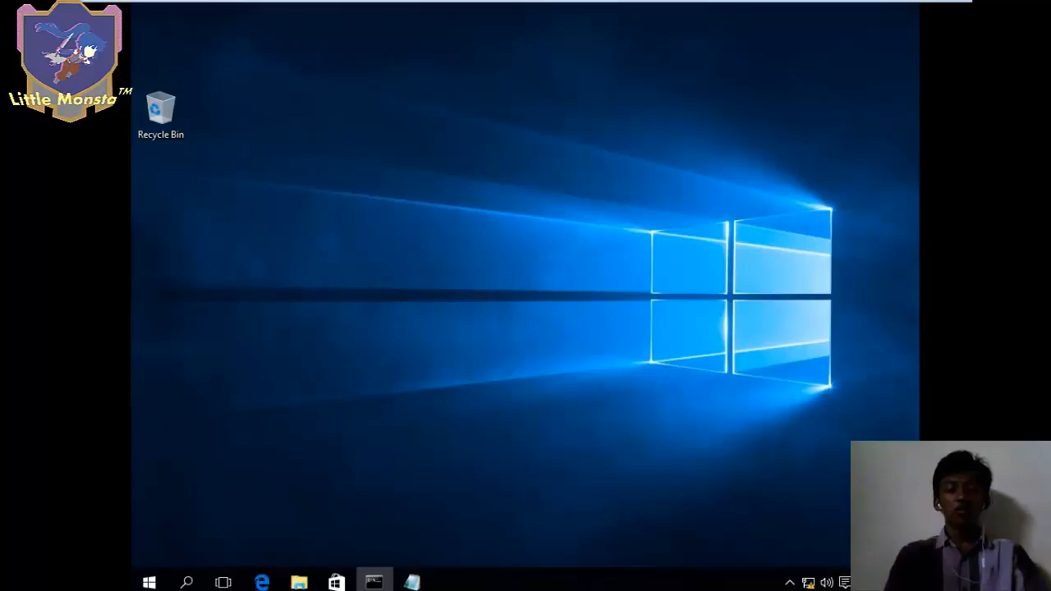
{"action": "left_click", "coordinate": [141, 584]}
{"action": "left_click", "coordinate": [142, 585]}
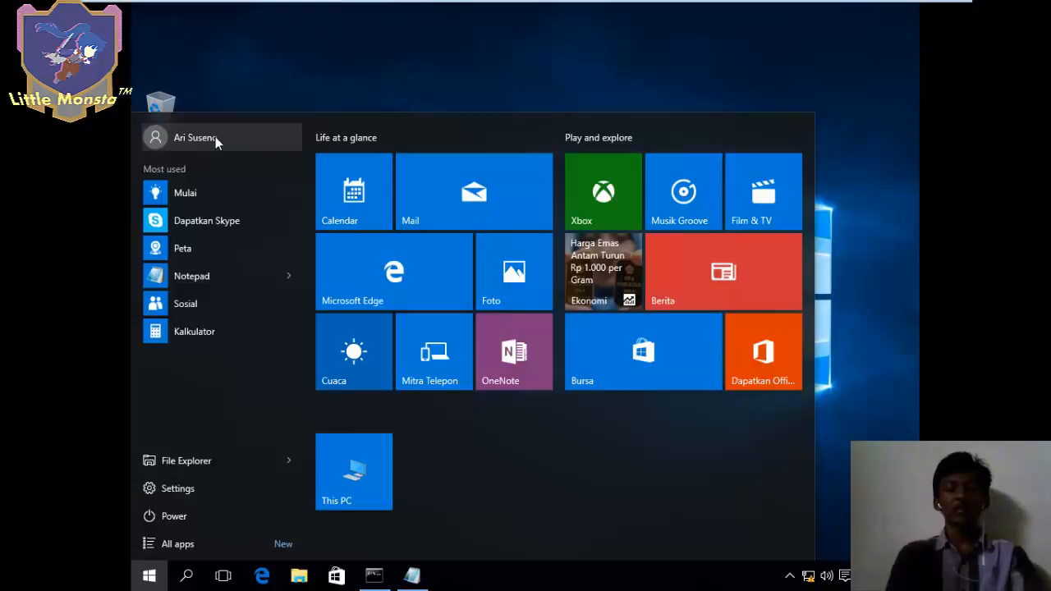
{"action": "left_click", "coordinate": [238, 137]}
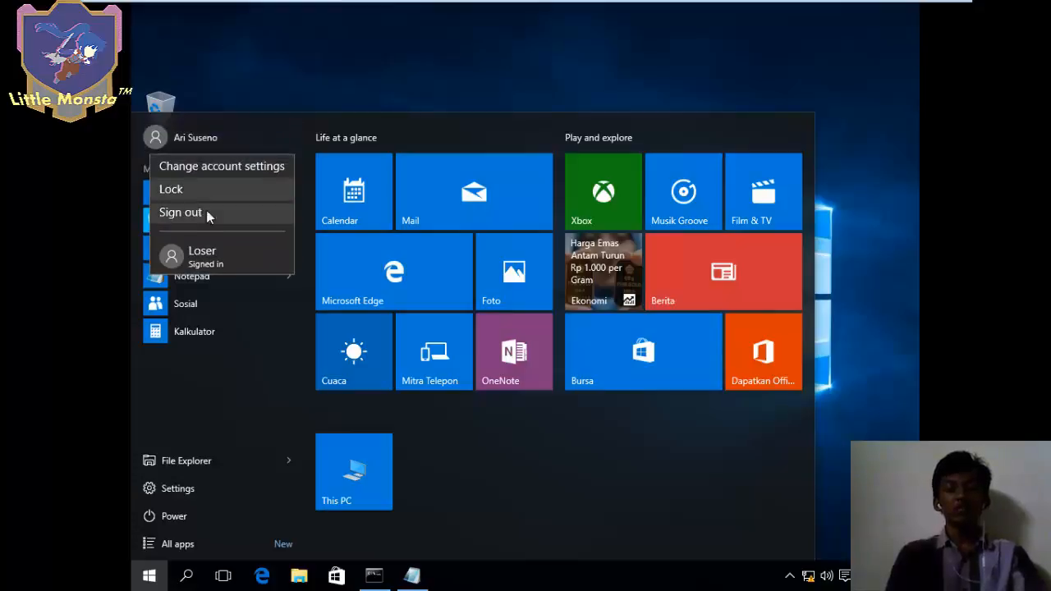
{"action": "left_click", "coordinate": [201, 251]}
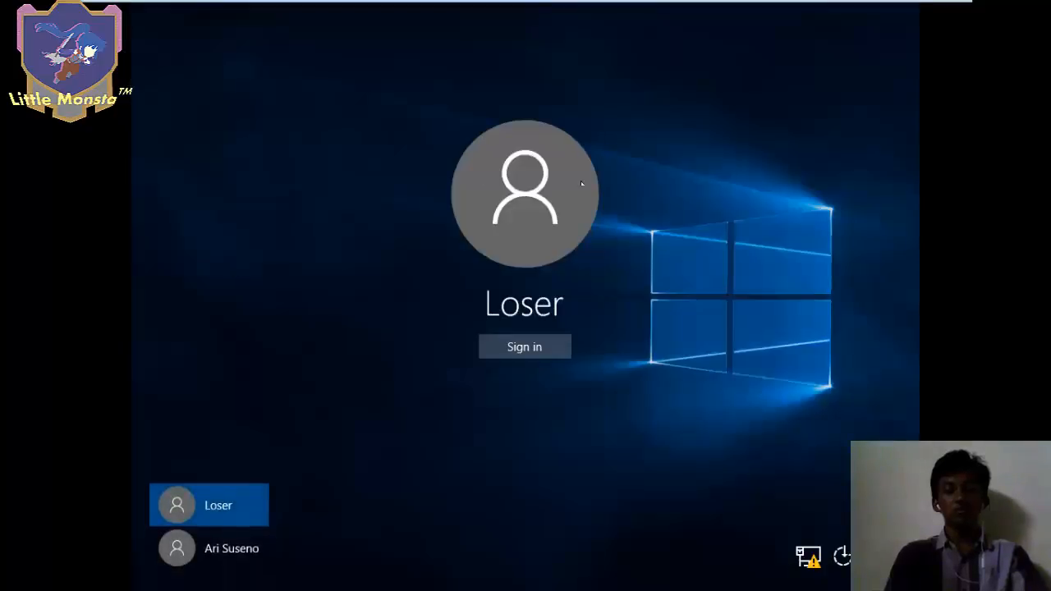
{"action": "left_click", "coordinate": [530, 351]}
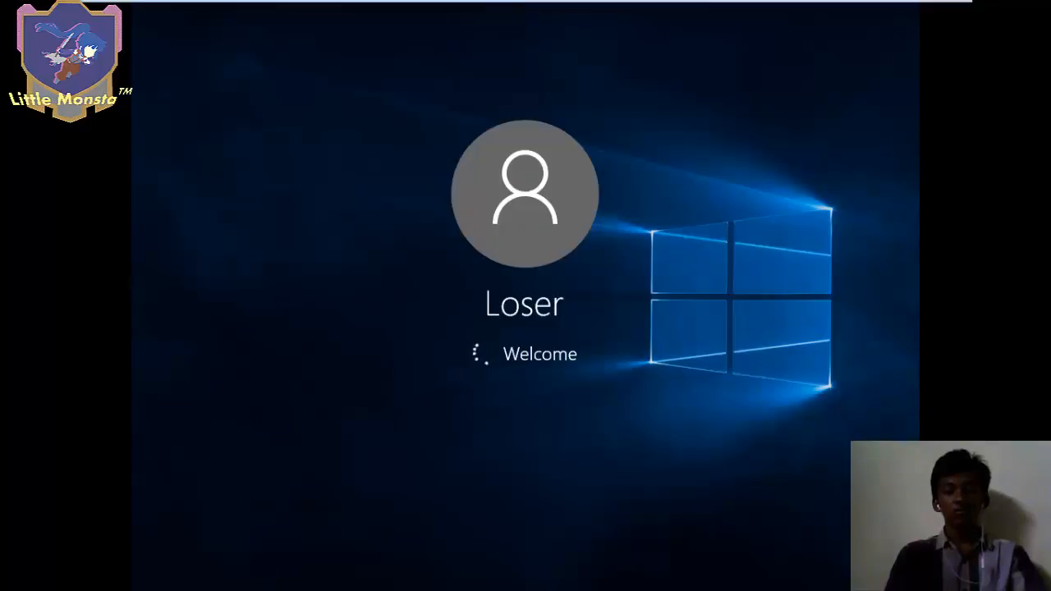
{"action": "key", "text": "super"}
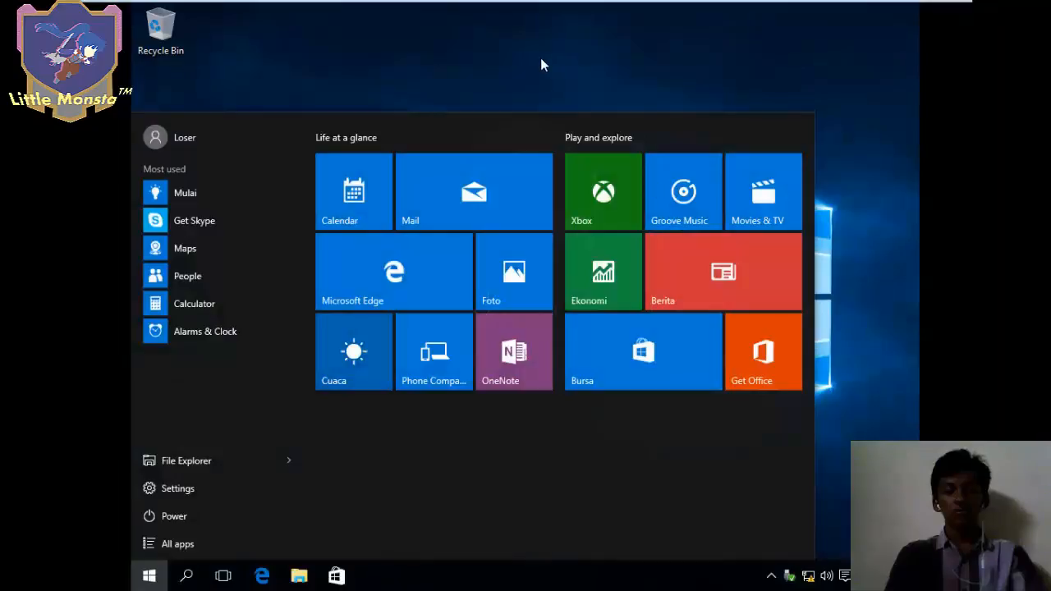
{"action": "left_click", "coordinate": [540, 65]}
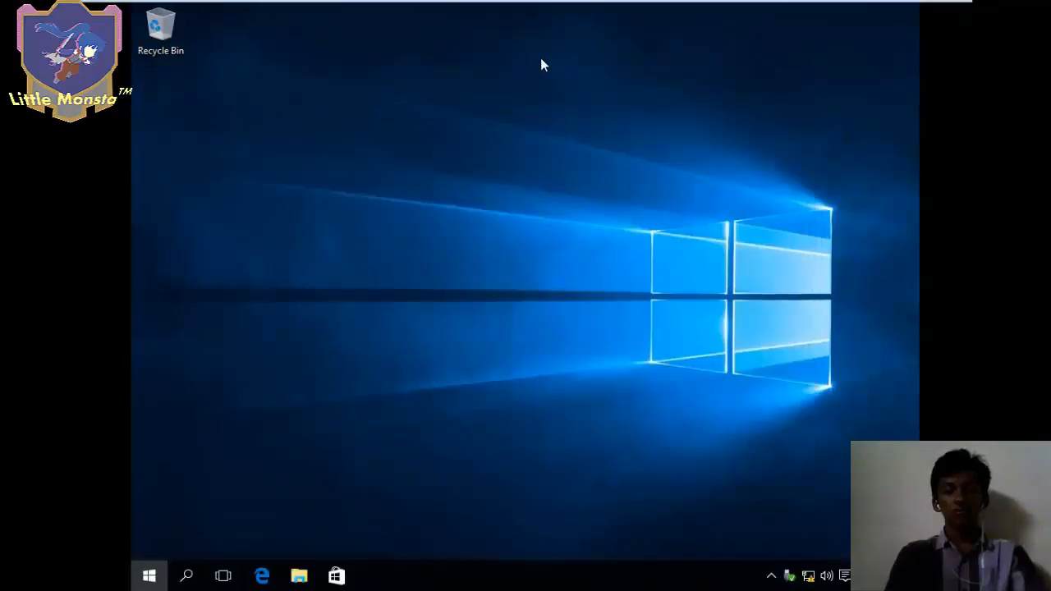
- Browse to Local Disk (C:) > Users and open the owner's home folder, granting administrator access
{"action": "left_click", "coordinate": [299, 576]}
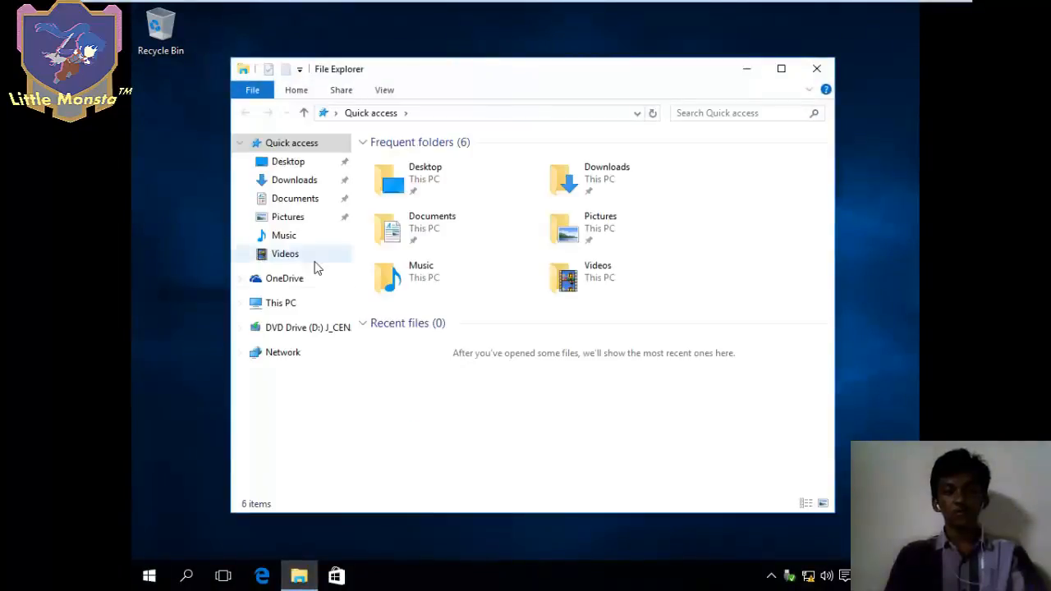
{"action": "left_click", "coordinate": [294, 198]}
{"action": "left_click", "coordinate": [288, 306]}
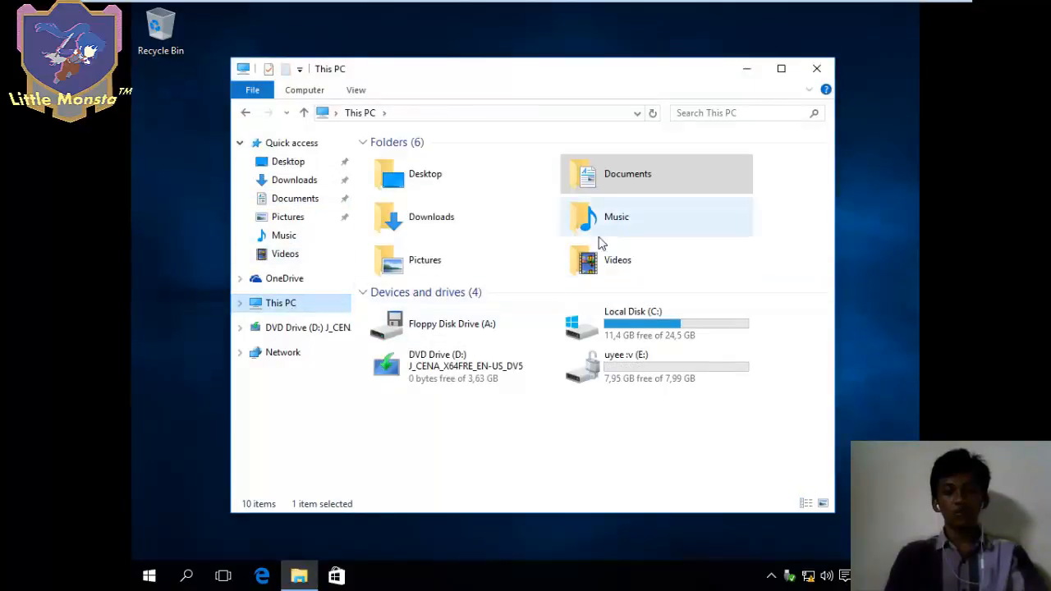
{"action": "double_click", "coordinate": [607, 322]}
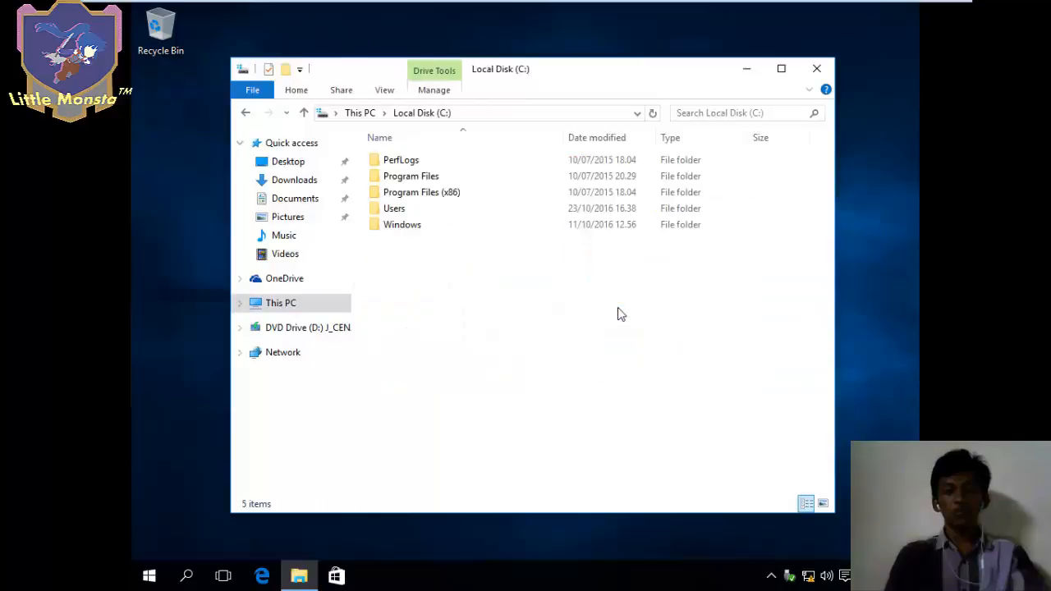
{"action": "double_click", "coordinate": [464, 211]}
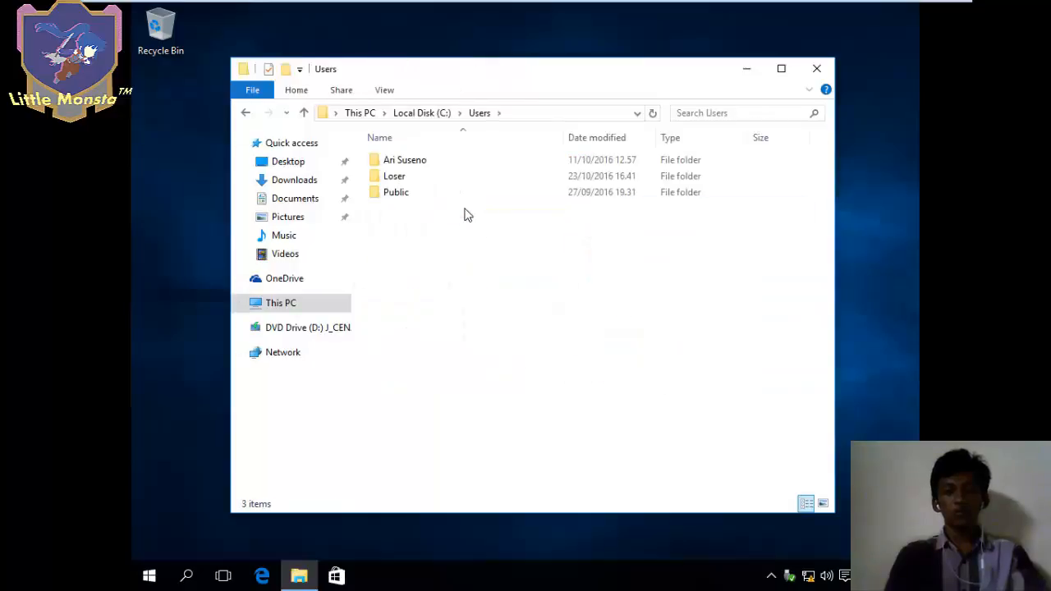
{"action": "double_click", "coordinate": [441, 165]}
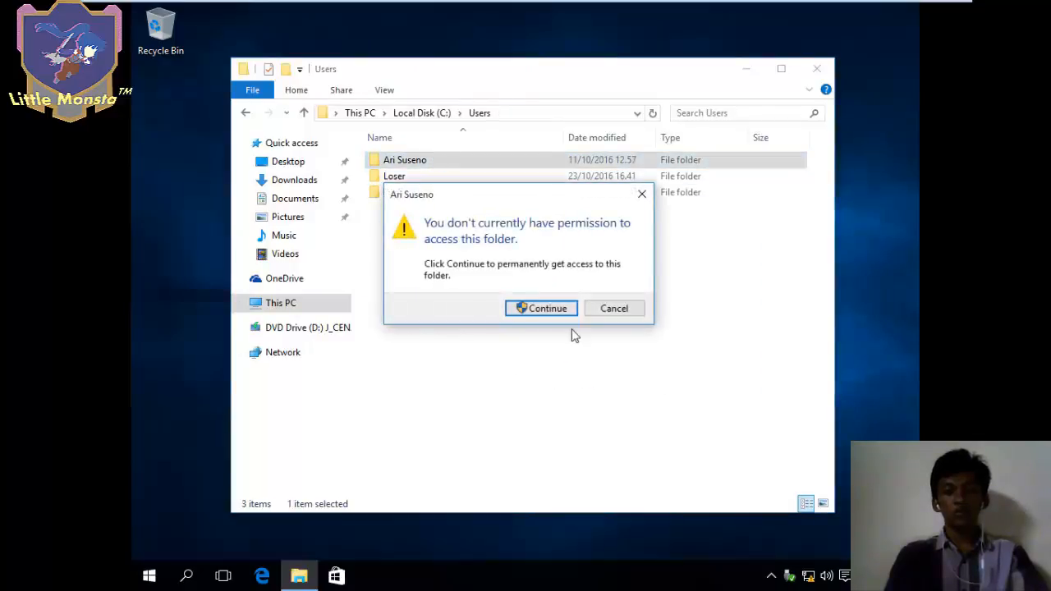
{"action": "left_click", "coordinate": [555, 309]}
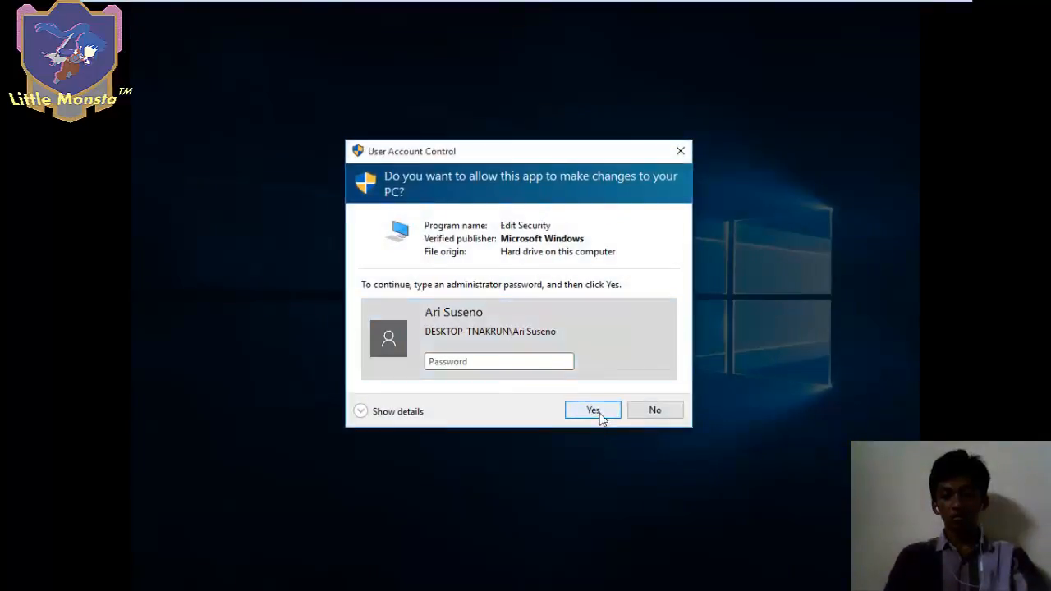
{"action": "left_click", "coordinate": [600, 413]}
{"action": "double_click", "coordinate": [448, 166]}
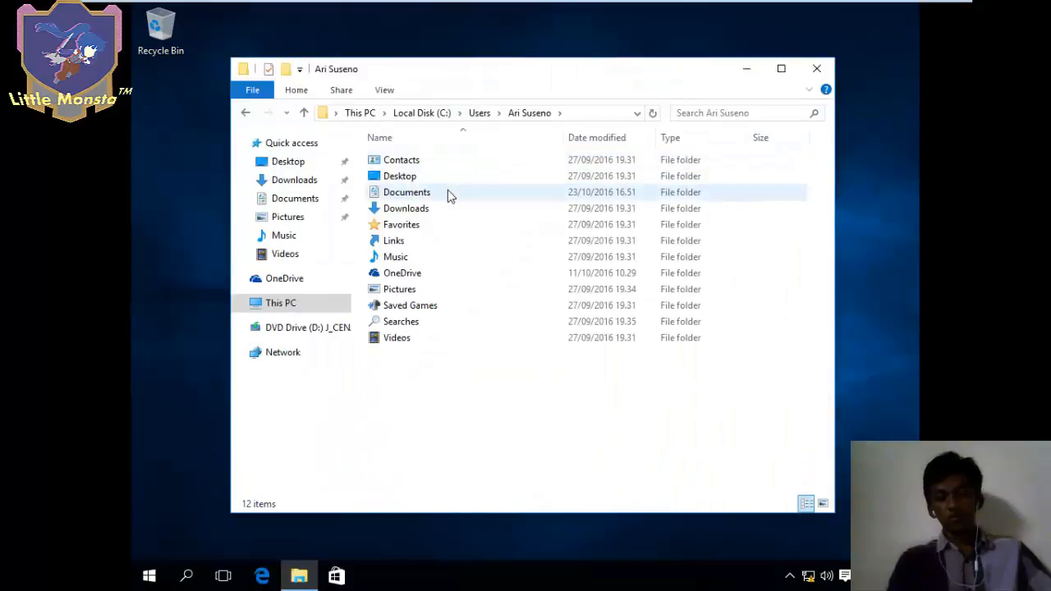
- Try opening the recovery key file in Documents\Little Monsta, dismiss Access denied, and close Notepad and Explorer
{"action": "double_click", "coordinate": [447, 191]}
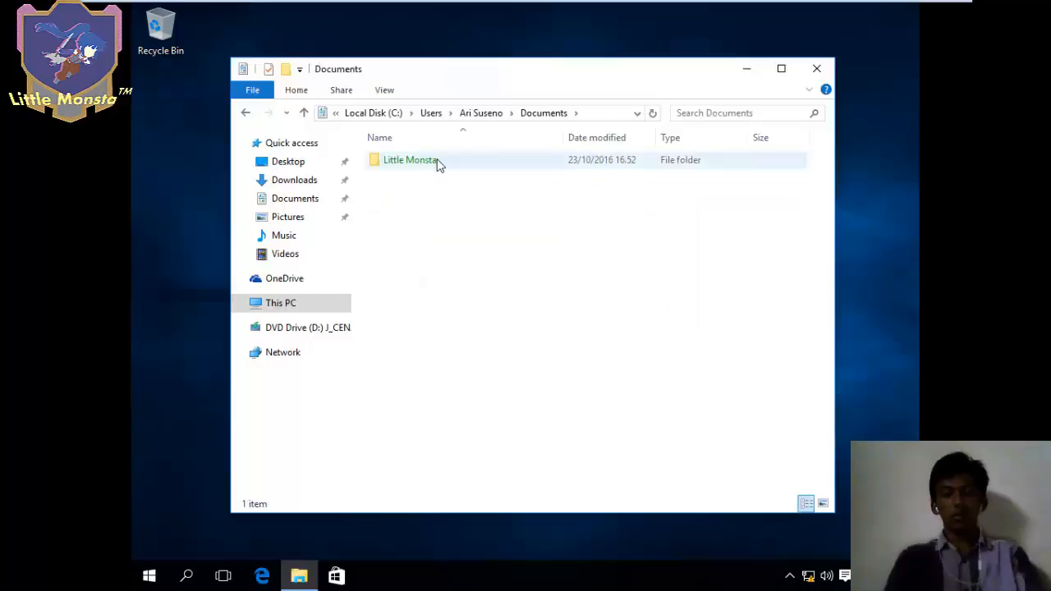
{"action": "double_click", "coordinate": [437, 161]}
{"action": "double_click", "coordinate": [438, 161]}
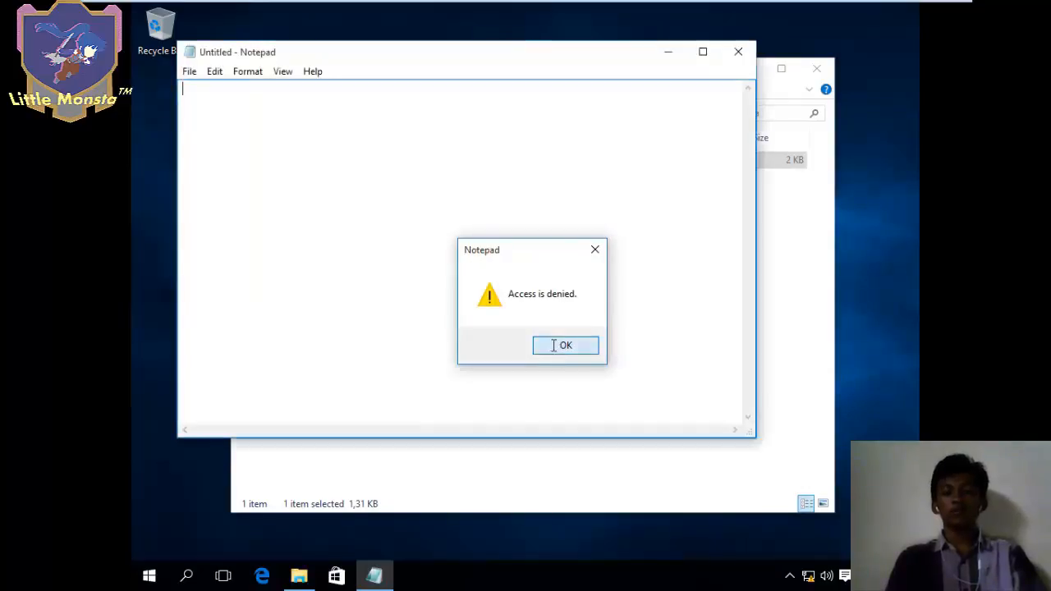
{"action": "left_click", "coordinate": [565, 345]}
{"action": "left_click", "coordinate": [738, 51]}
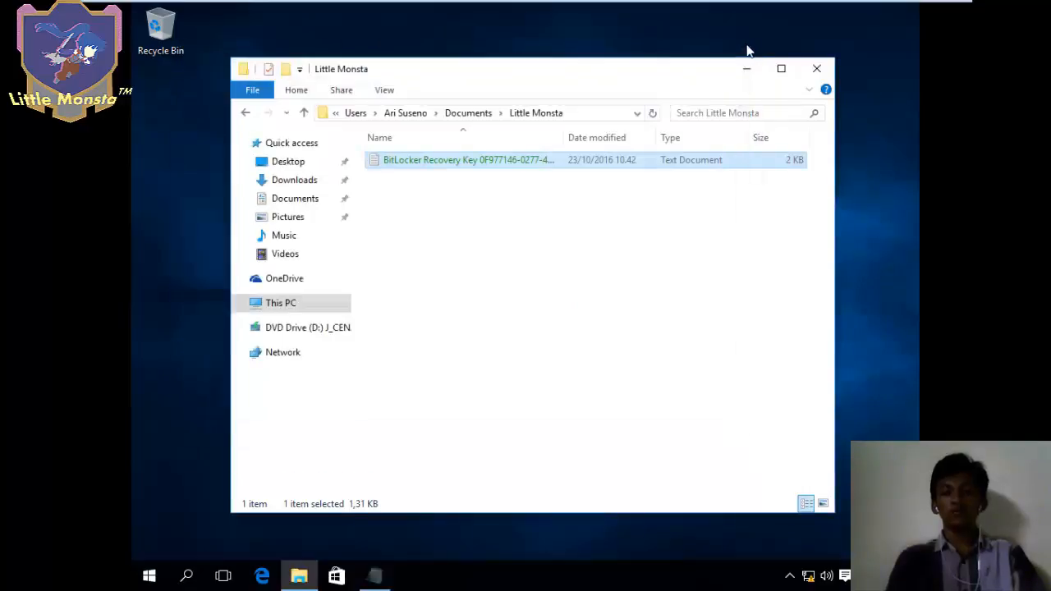
{"action": "left_click", "coordinate": [816, 68]}
- Switch users back to the owner account and sign in
{"action": "left_click", "coordinate": [147, 576]}
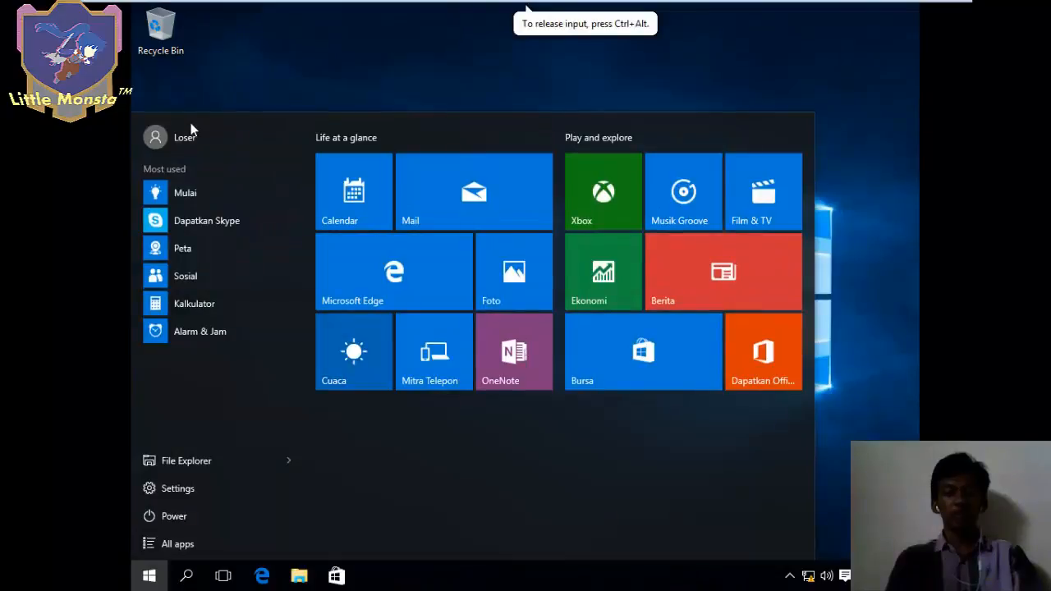
{"action": "left_click", "coordinate": [195, 139]}
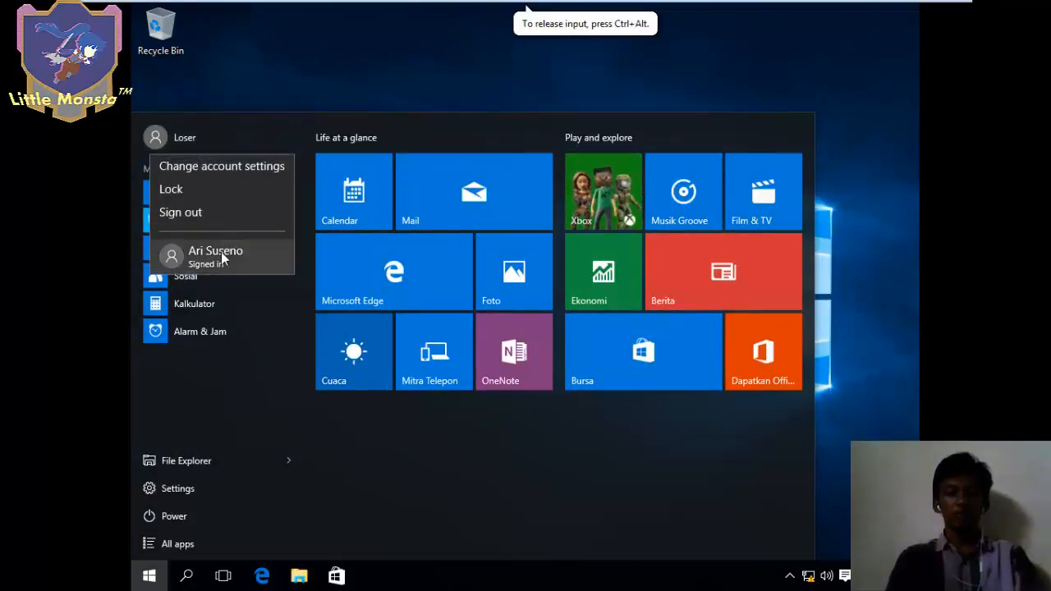
{"action": "left_click", "coordinate": [218, 241]}
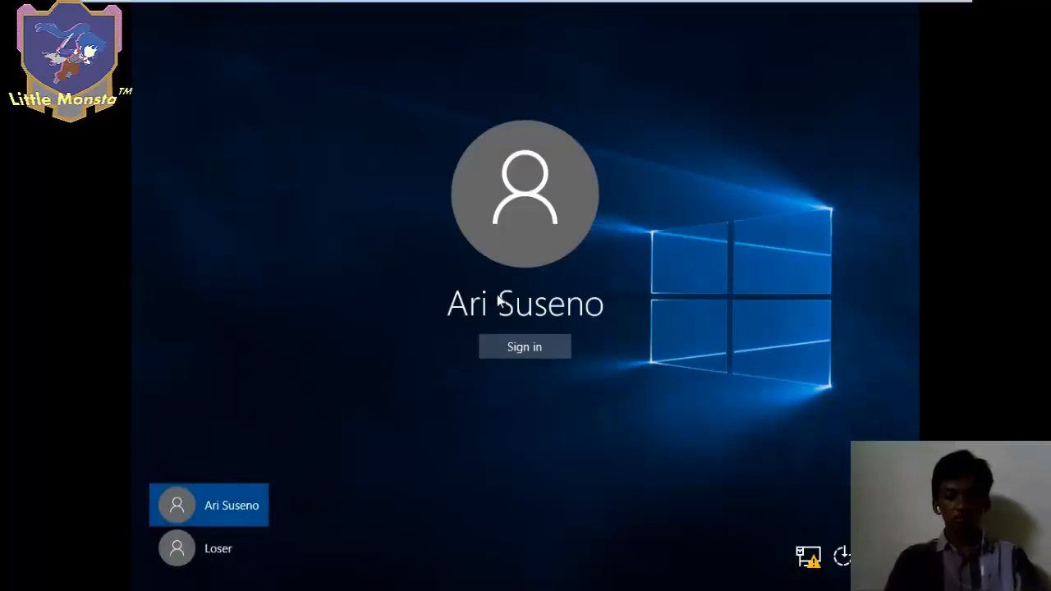
{"action": "left_click", "coordinate": [523, 347]}
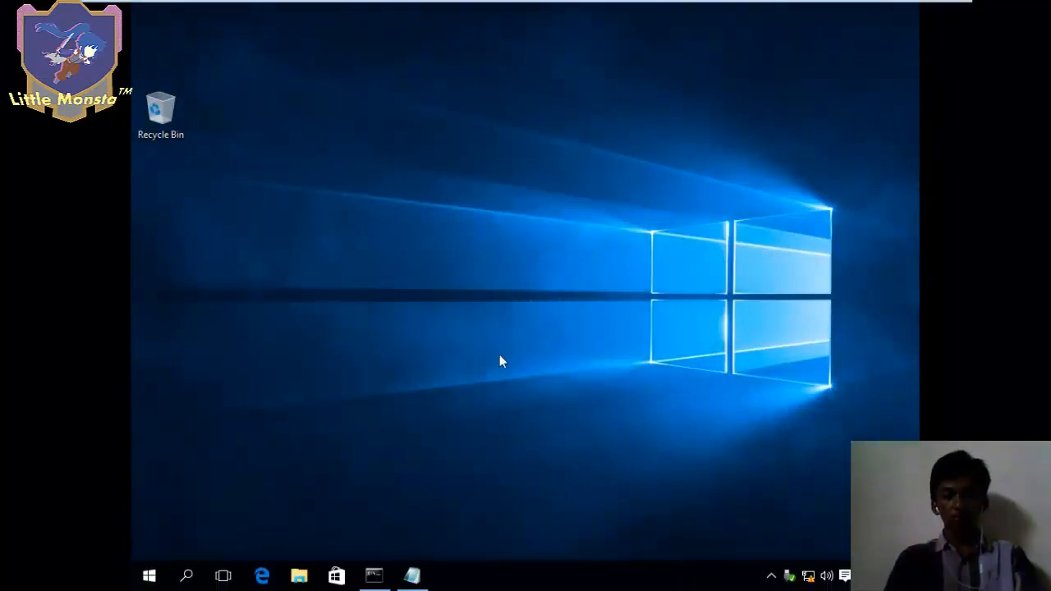
- Turn off Encrypt contents on the recovery key file in the Little Monsta folder
{"action": "left_click", "coordinate": [298, 575]}
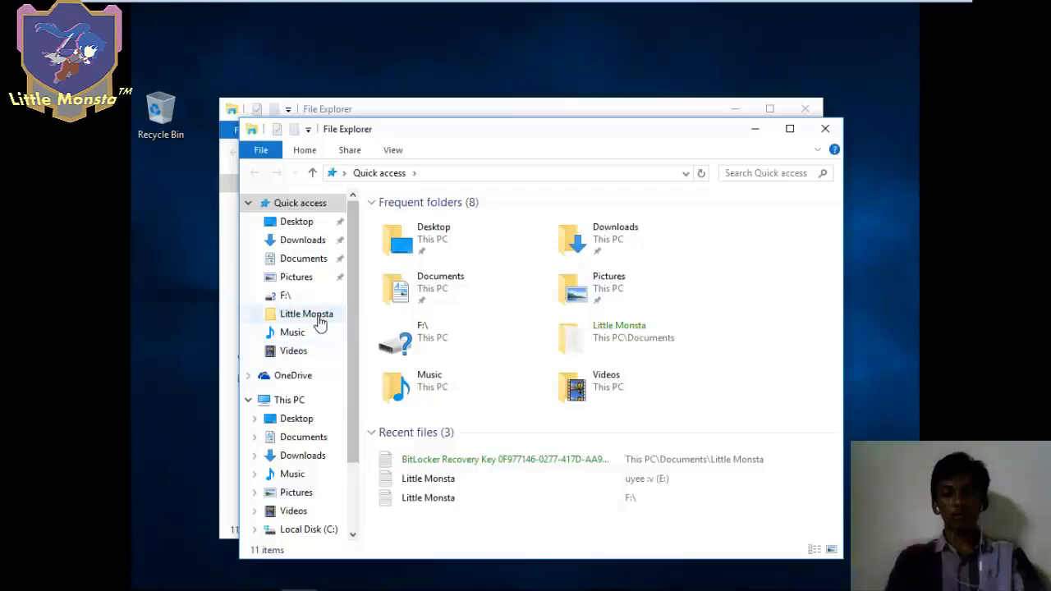
{"action": "left_click", "coordinate": [320, 320]}
{"action": "right_click", "coordinate": [435, 219]}
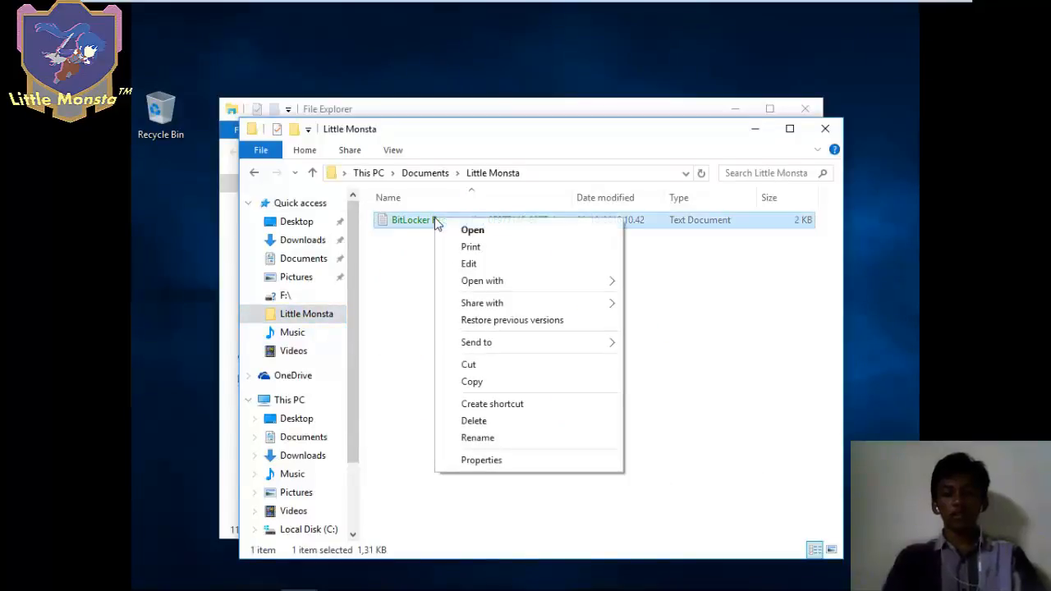
{"action": "left_click", "coordinate": [478, 461]}
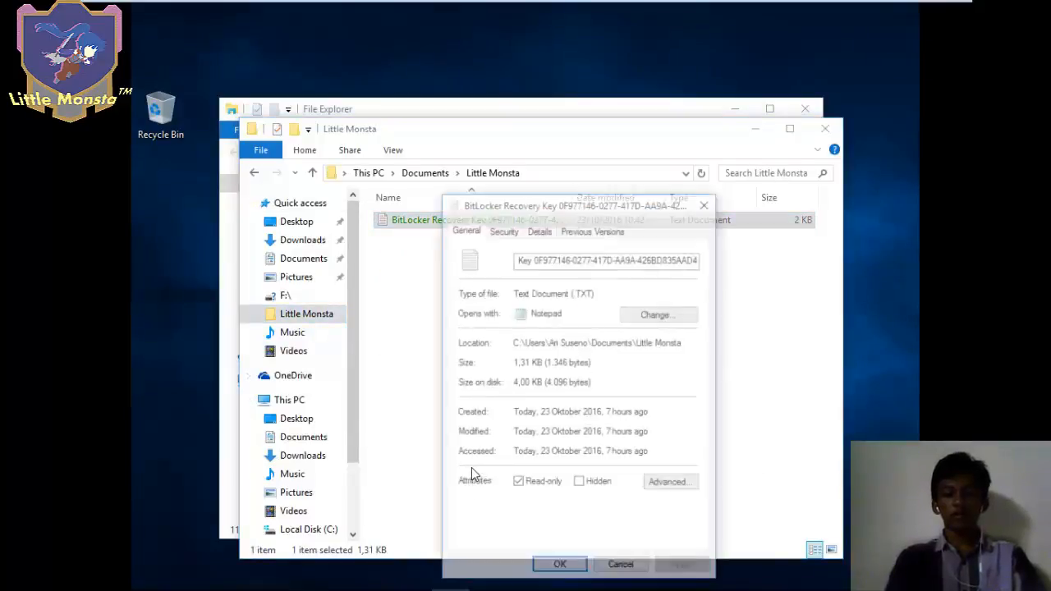
{"action": "left_click", "coordinate": [670, 483]}
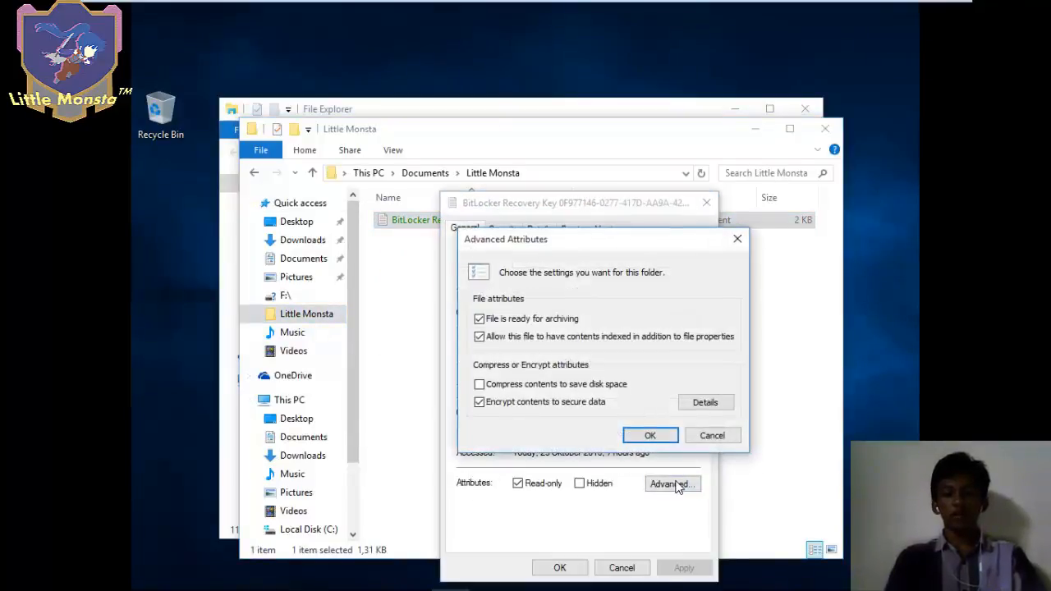
{"action": "left_click", "coordinate": [533, 402]}
{"action": "left_click", "coordinate": [649, 435]}
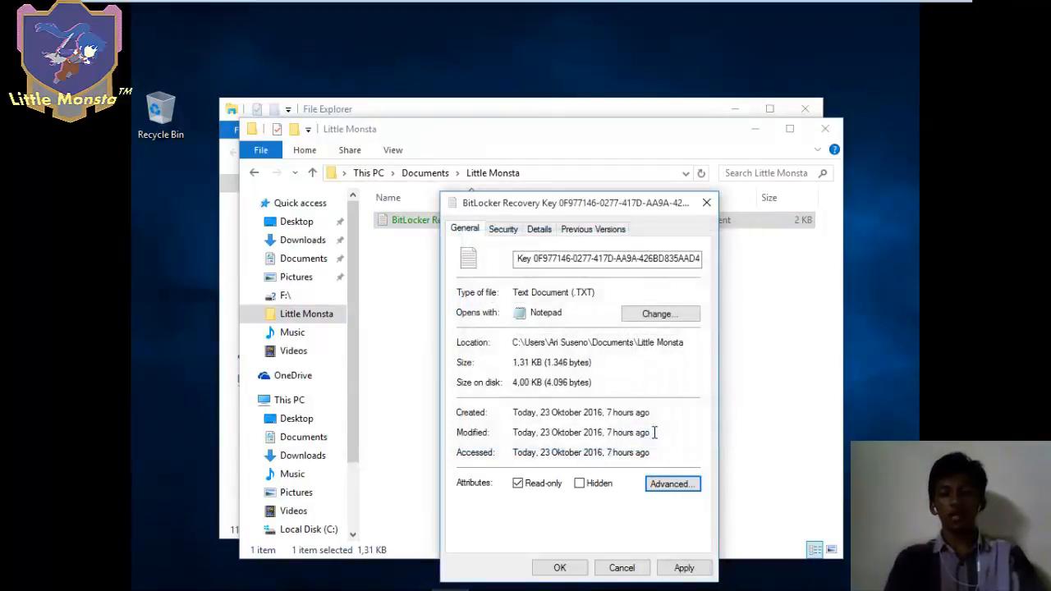
{"action": "left_click", "coordinate": [561, 568]}
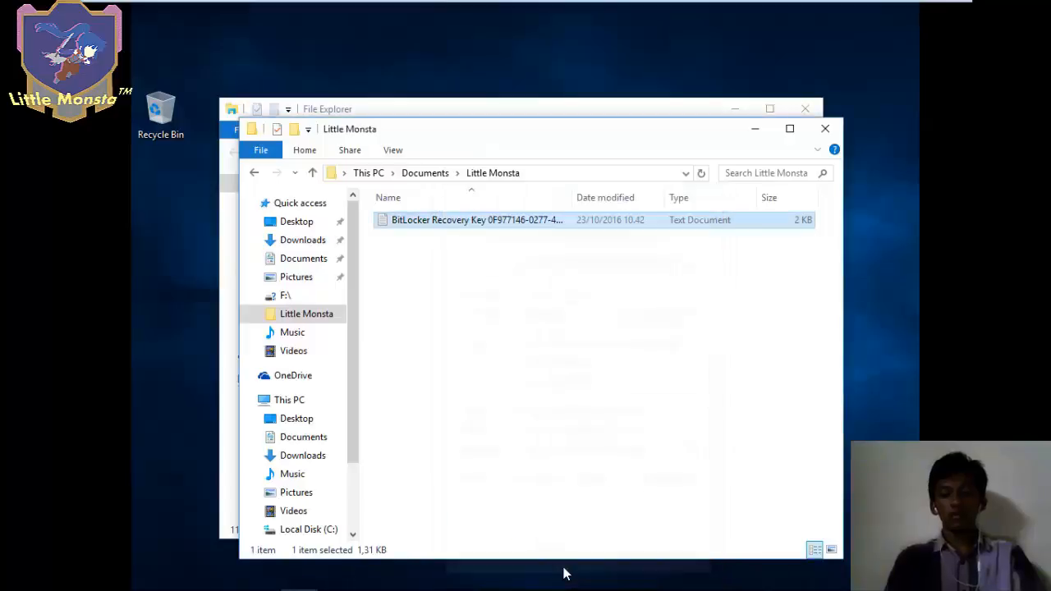
- Open the recovery key file in Notepad to read its identifier and recovery key
{"action": "left_click", "coordinate": [504, 419]}
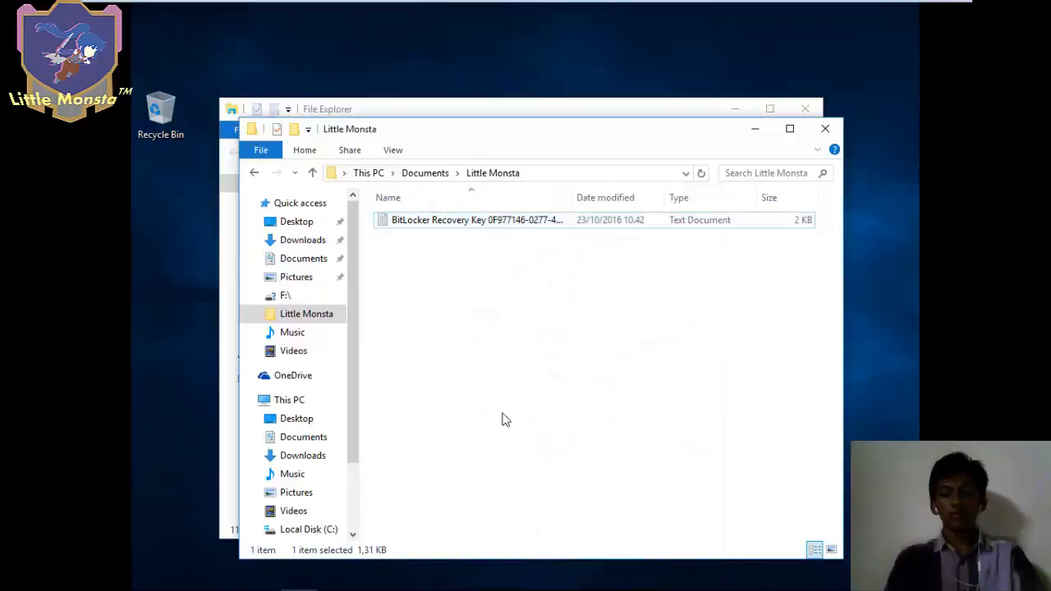
{"action": "double_click", "coordinate": [442, 222]}
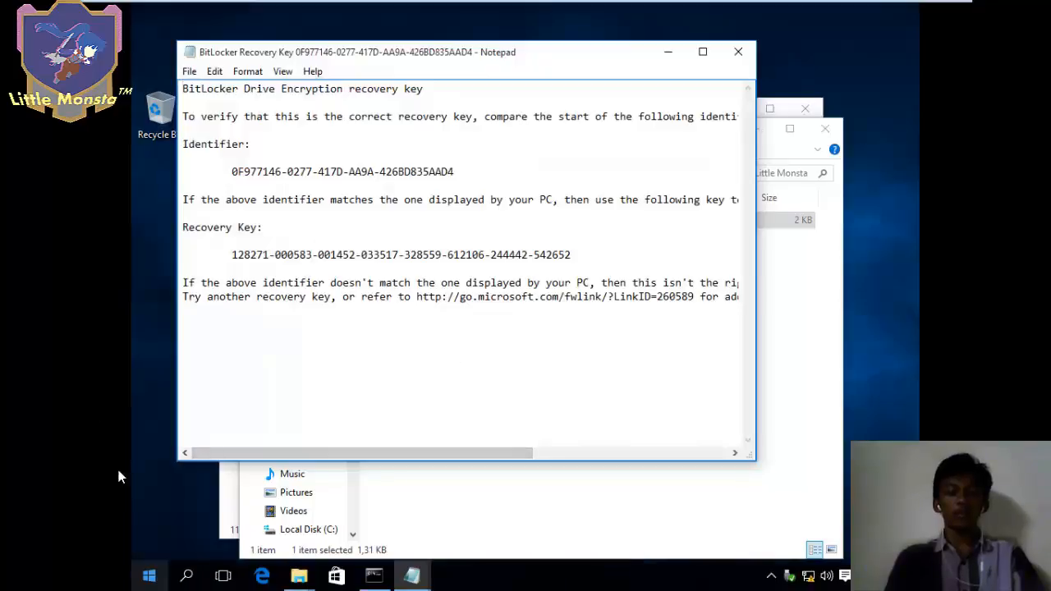
{"action": "left_click", "coordinate": [151, 578]}
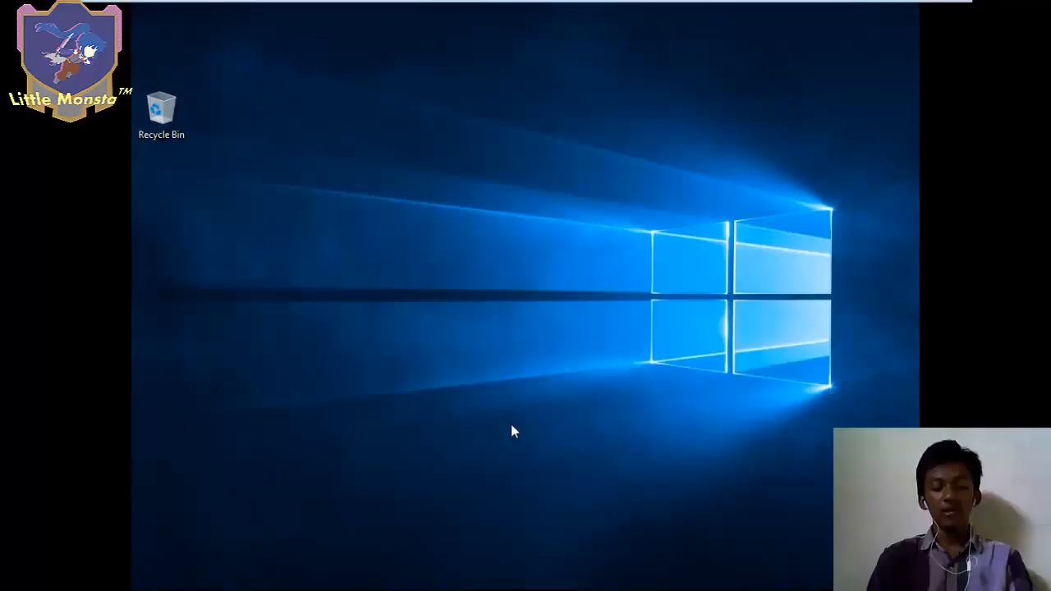